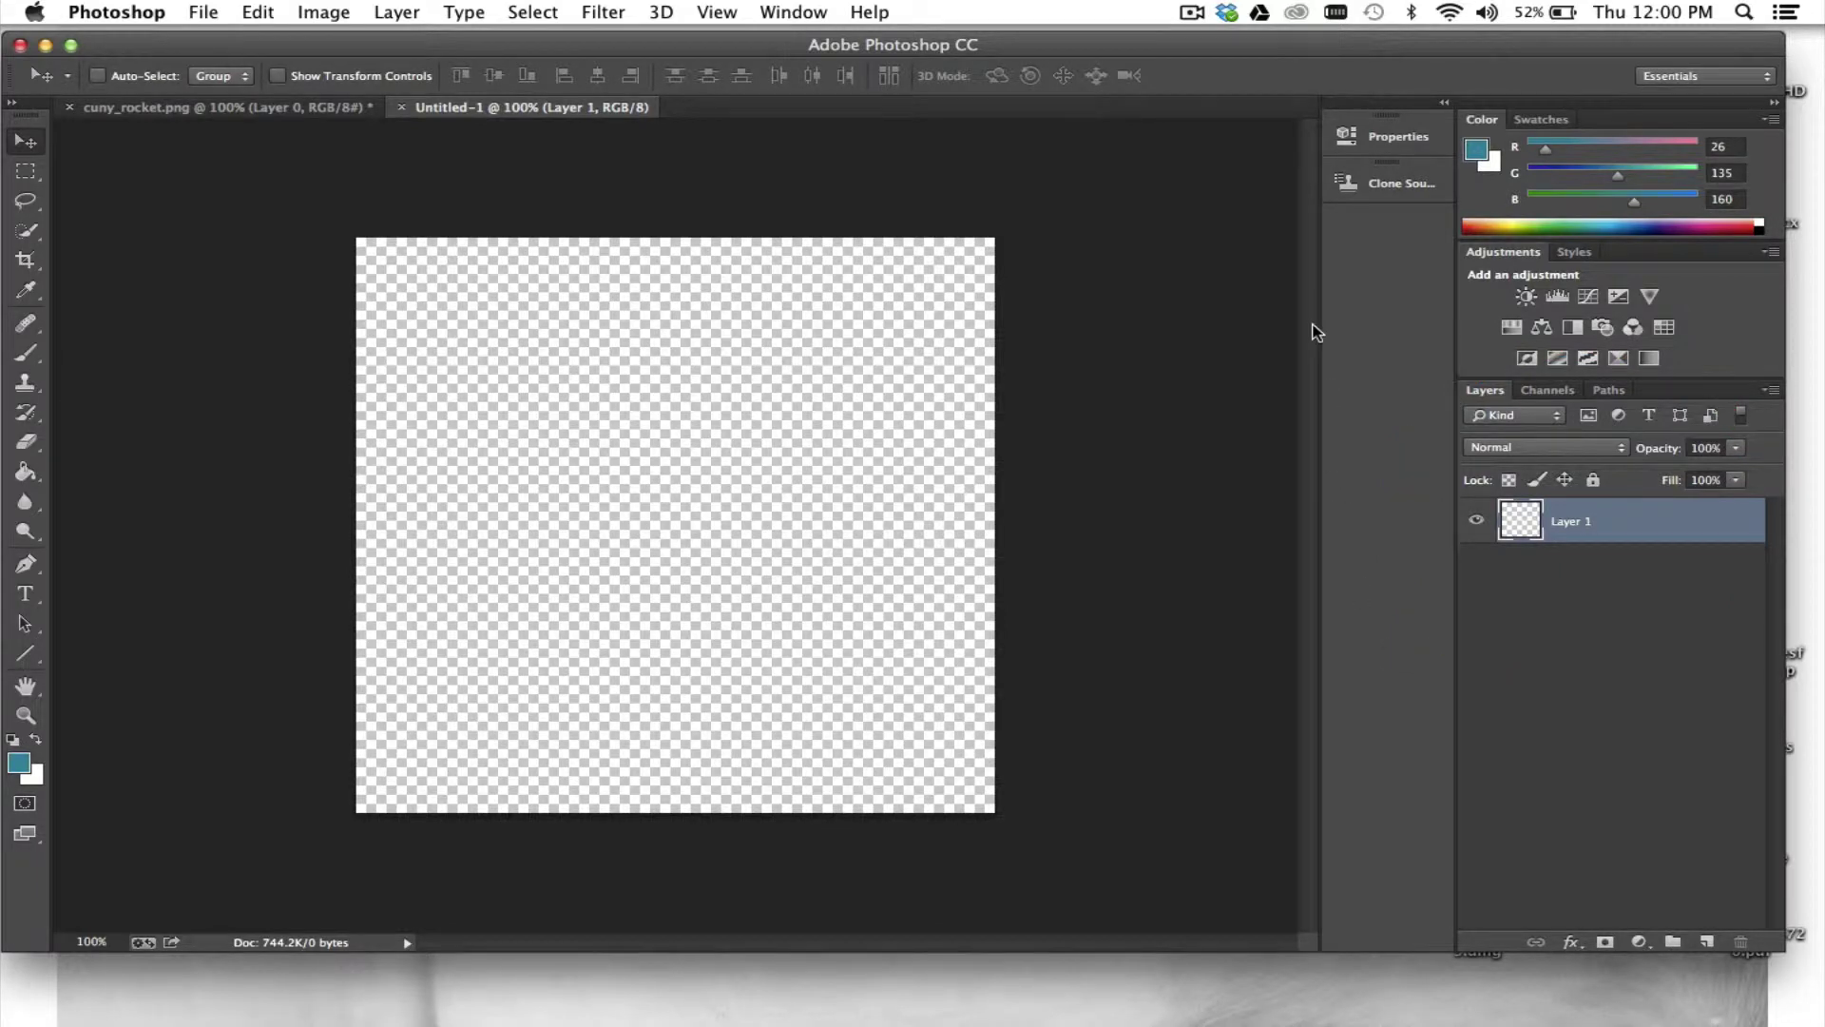
- Show the Timeline and create a frame animation for the blank Untitled-1 document
click(794, 13)
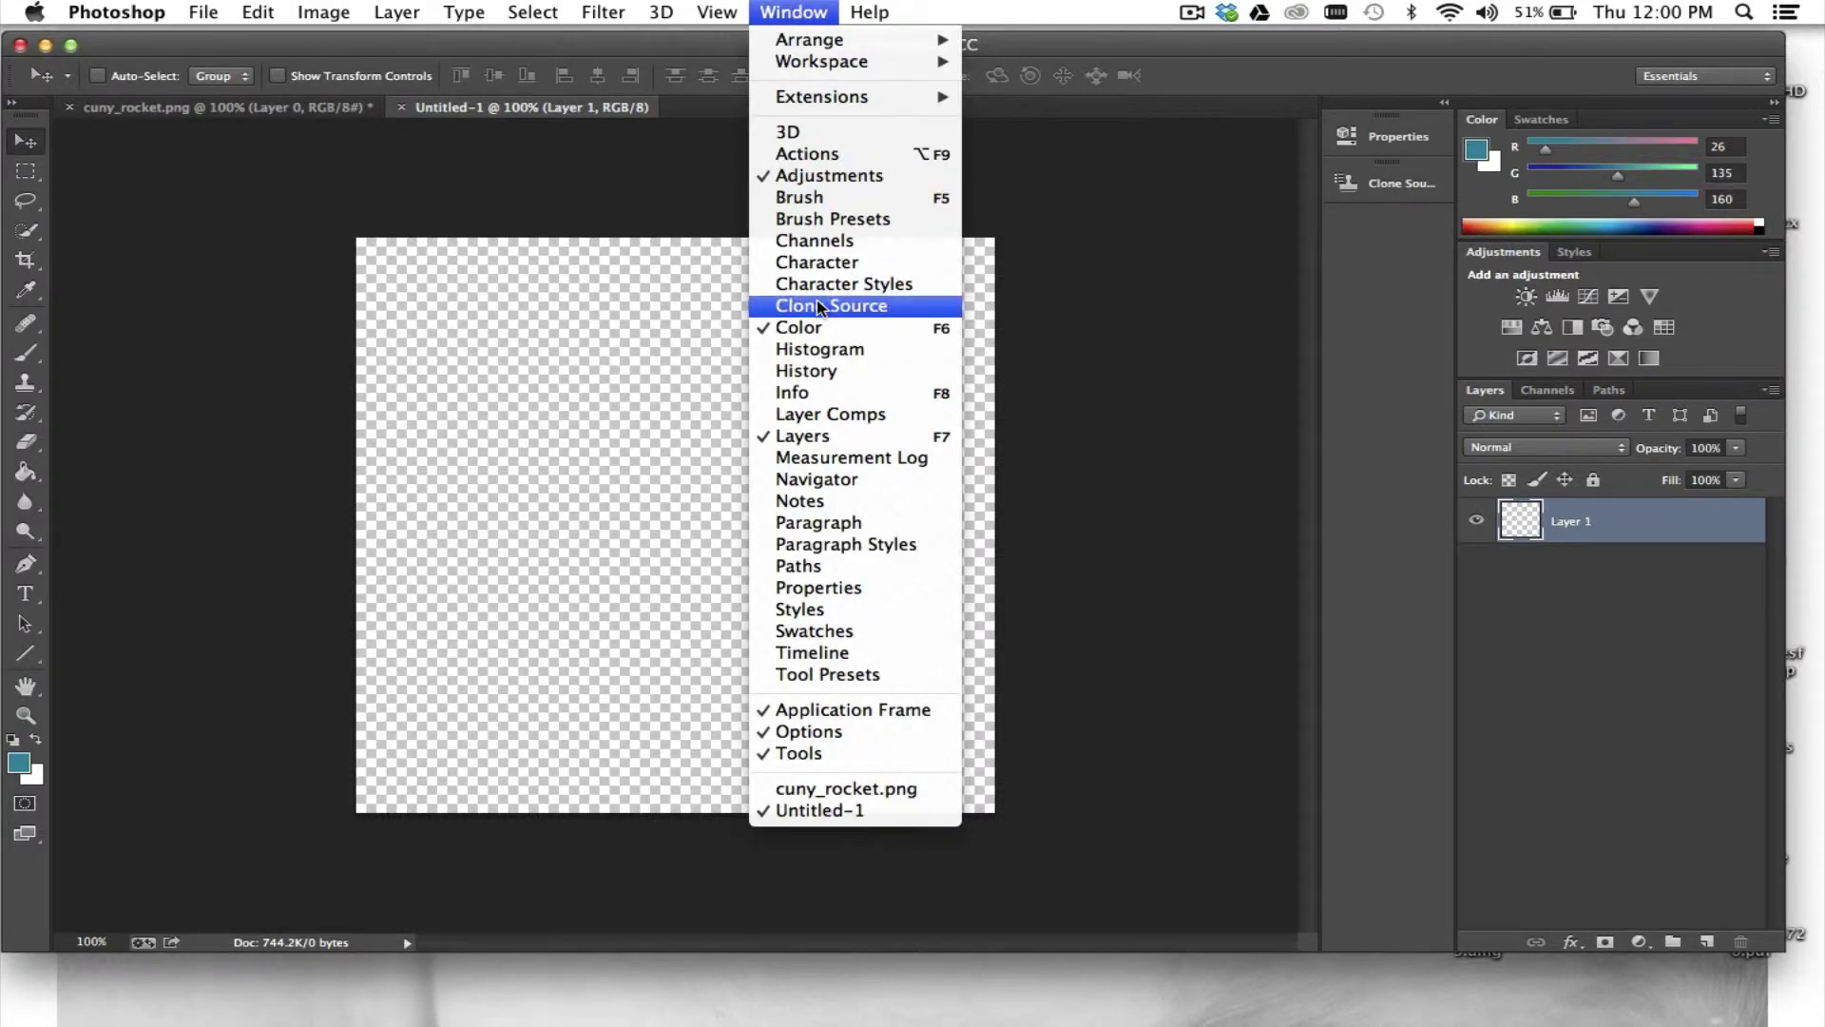
click(780, 654)
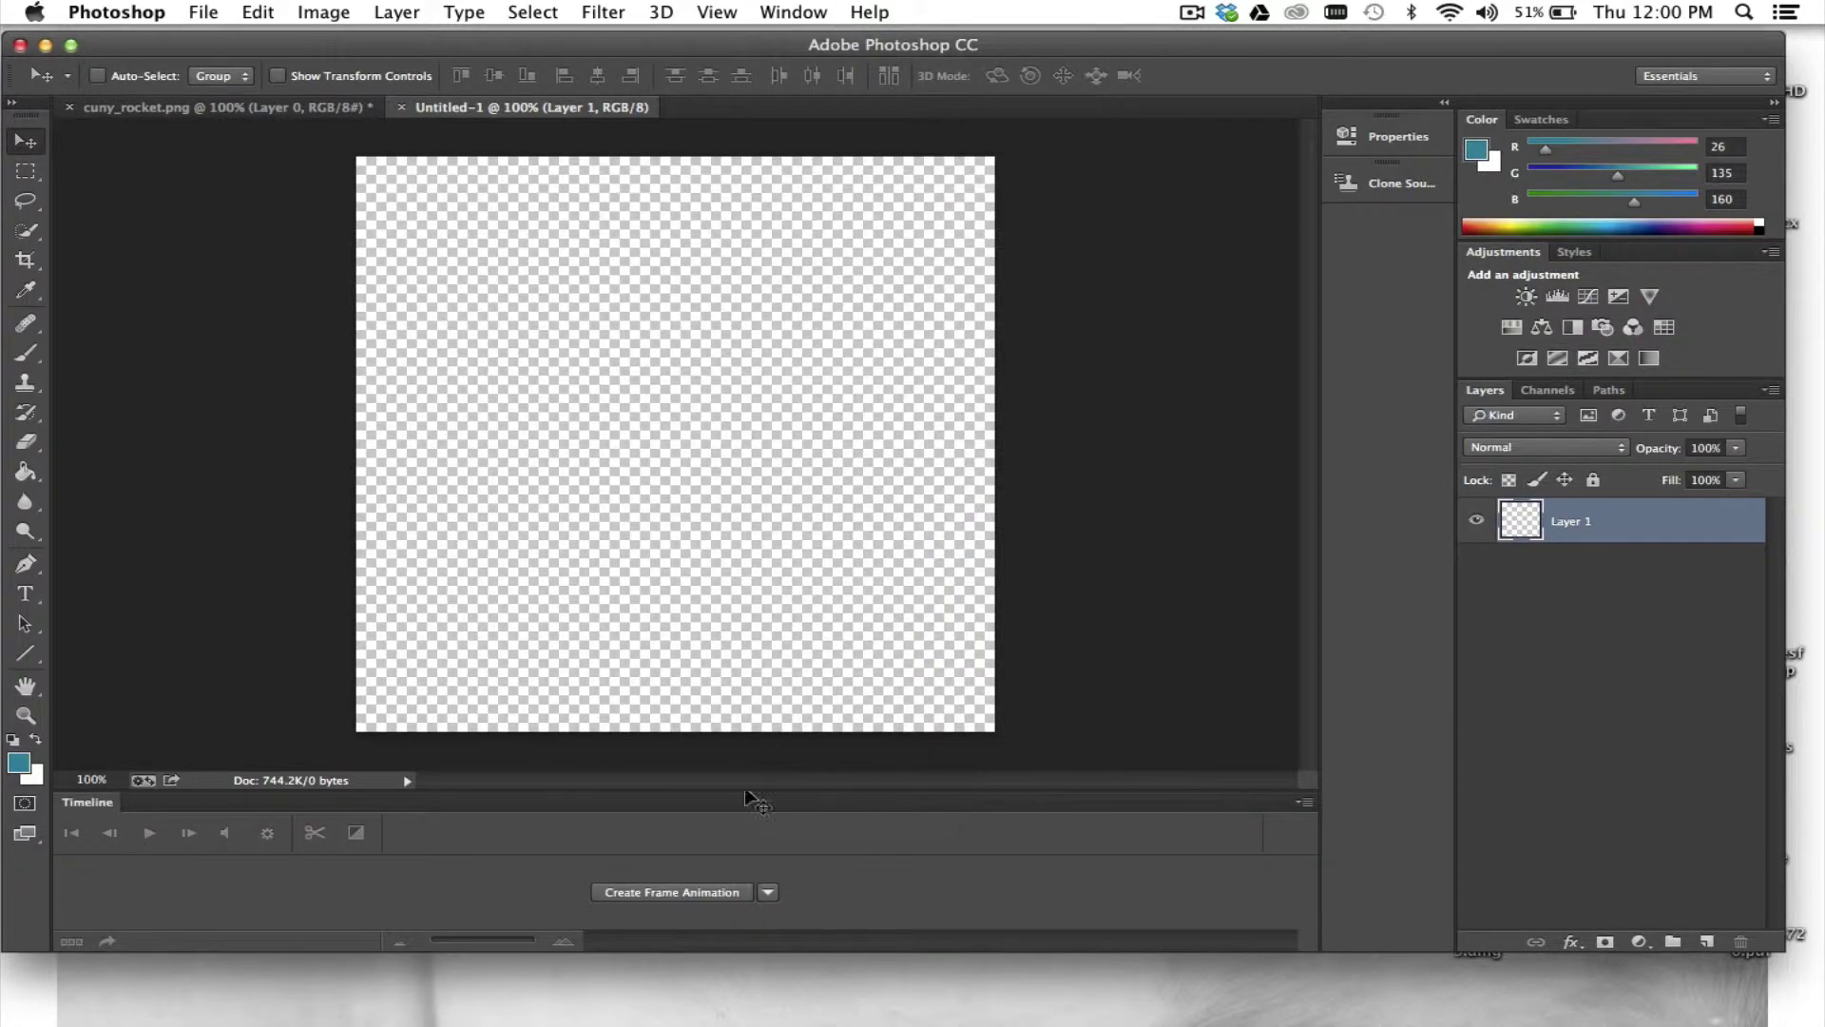
click(698, 894)
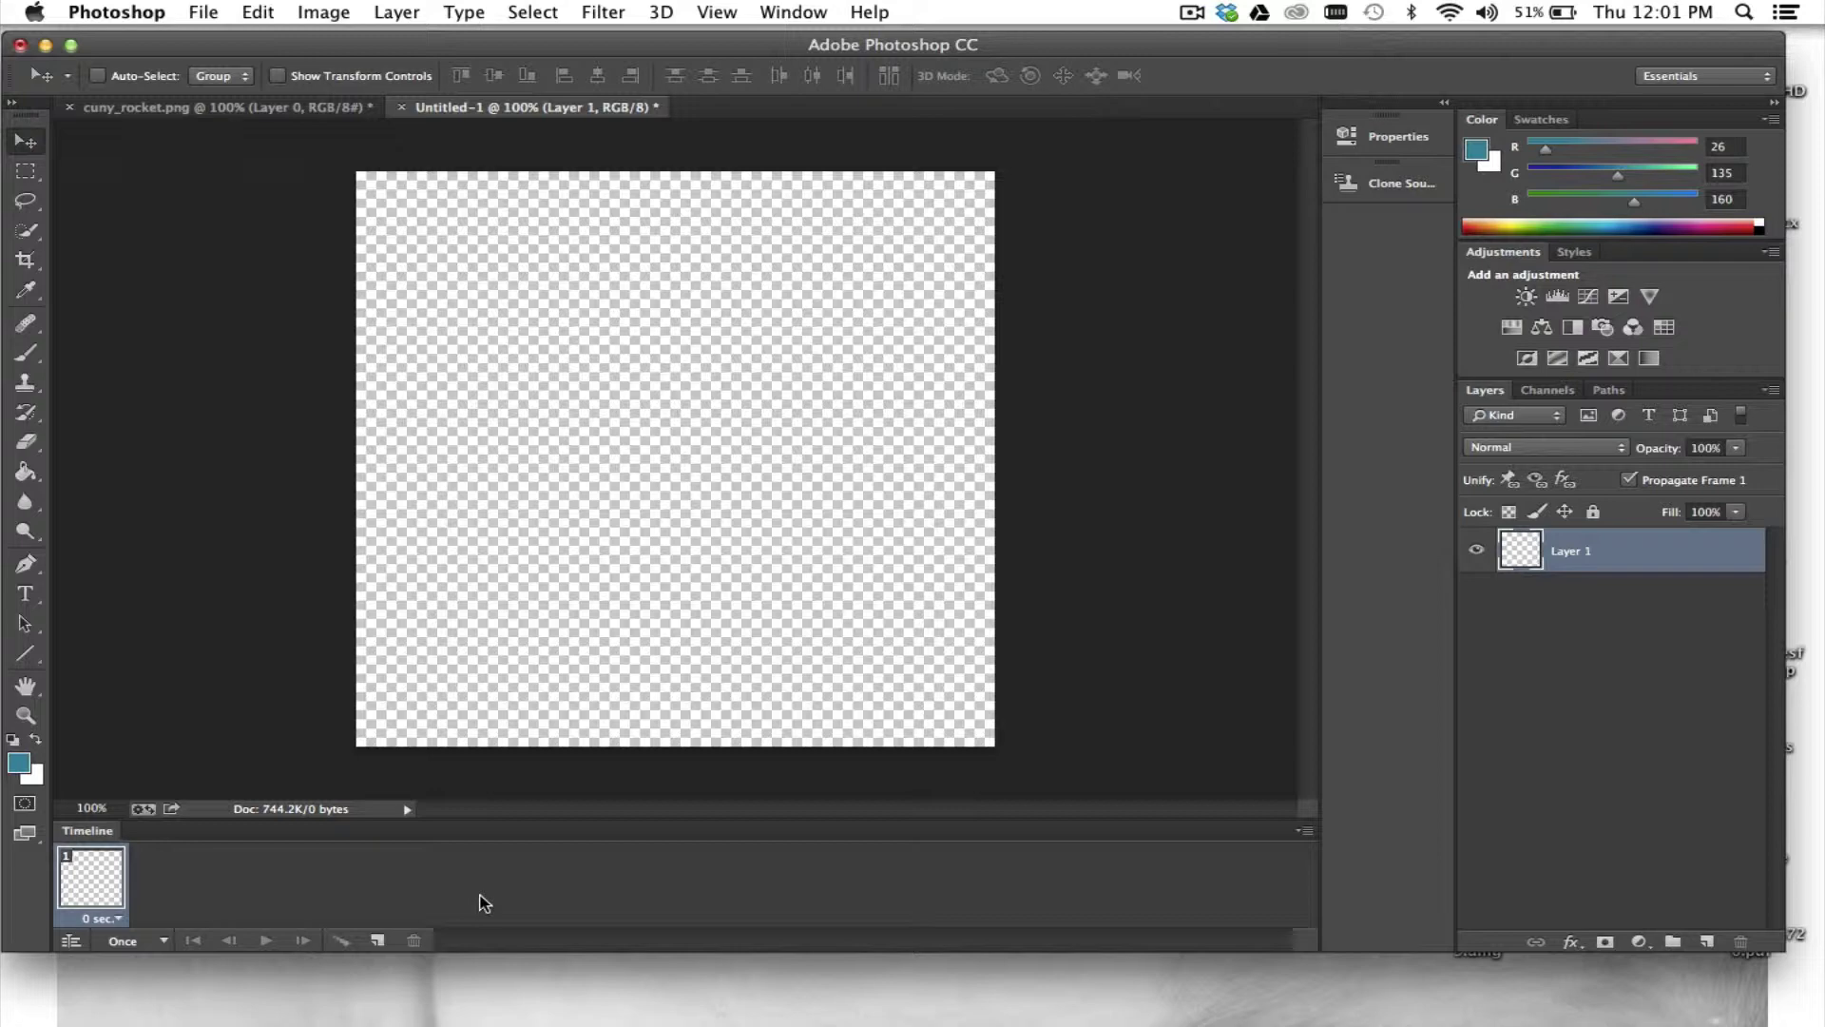
- Paste the copied rocket from cuny_rocket.png into Untitled-1 and move it to the bottom centre of the canvas
click(208, 107)
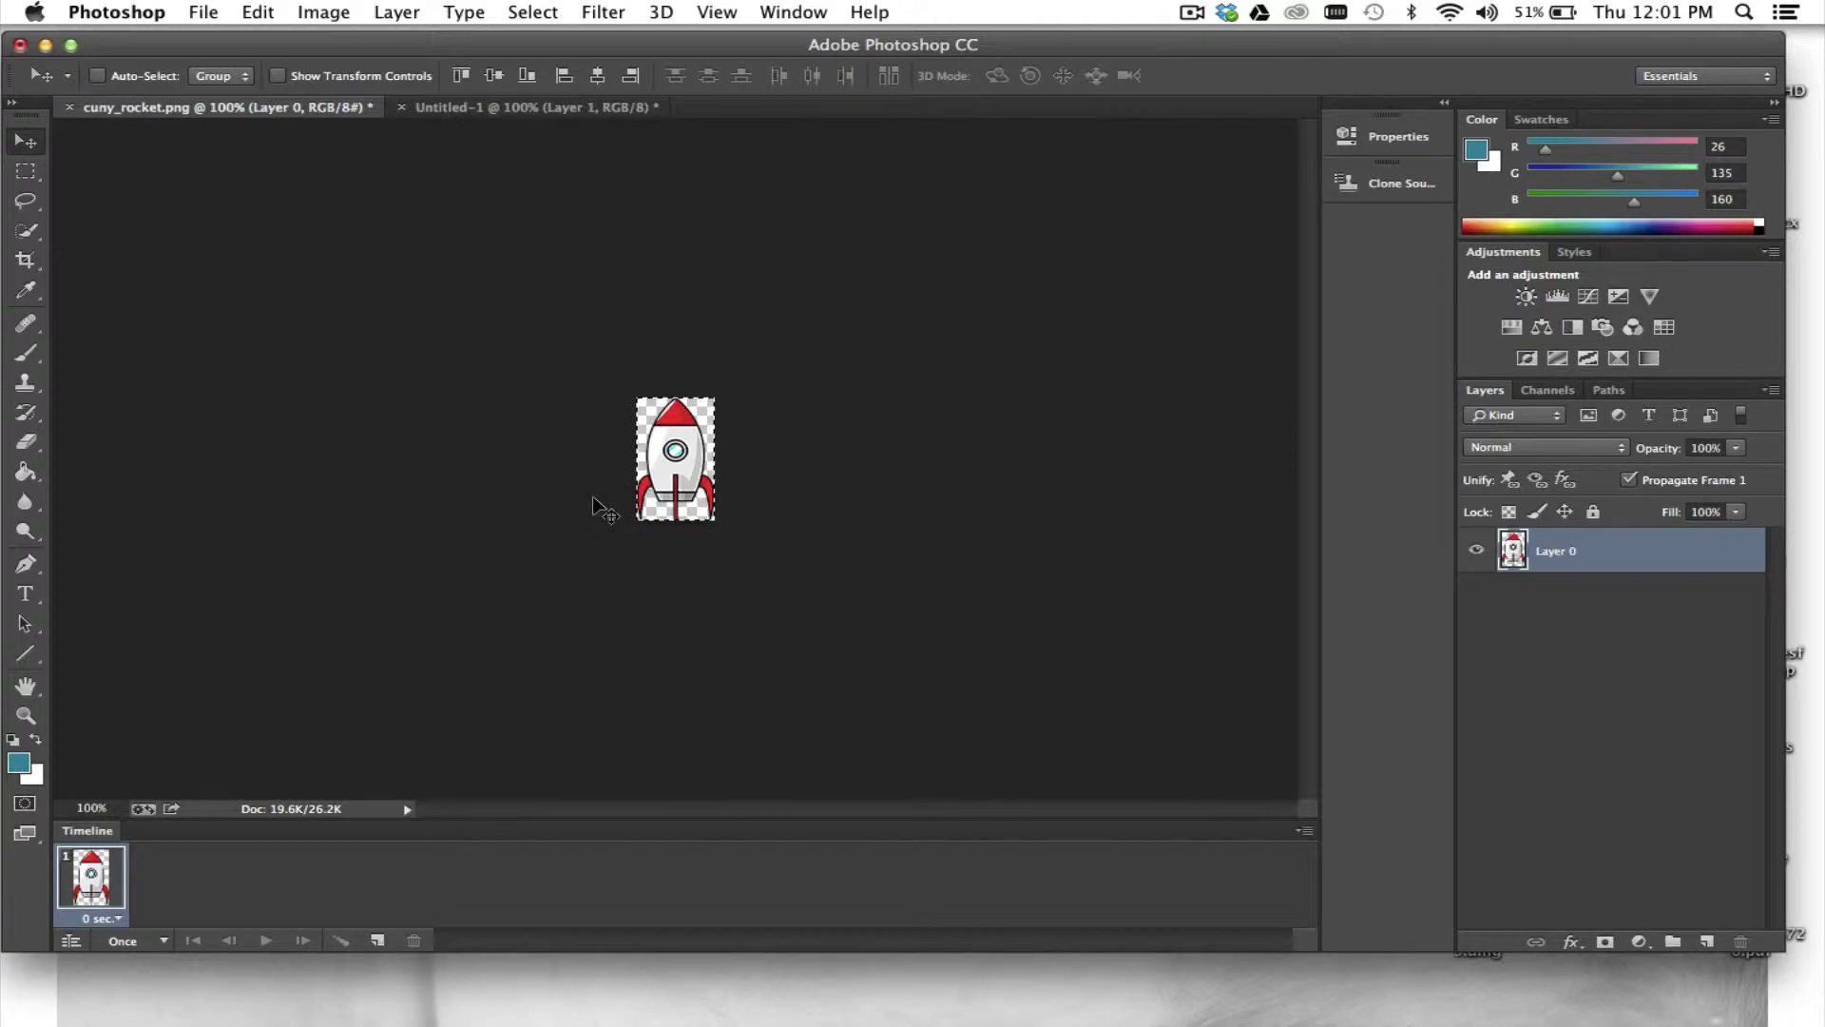
click(539, 108)
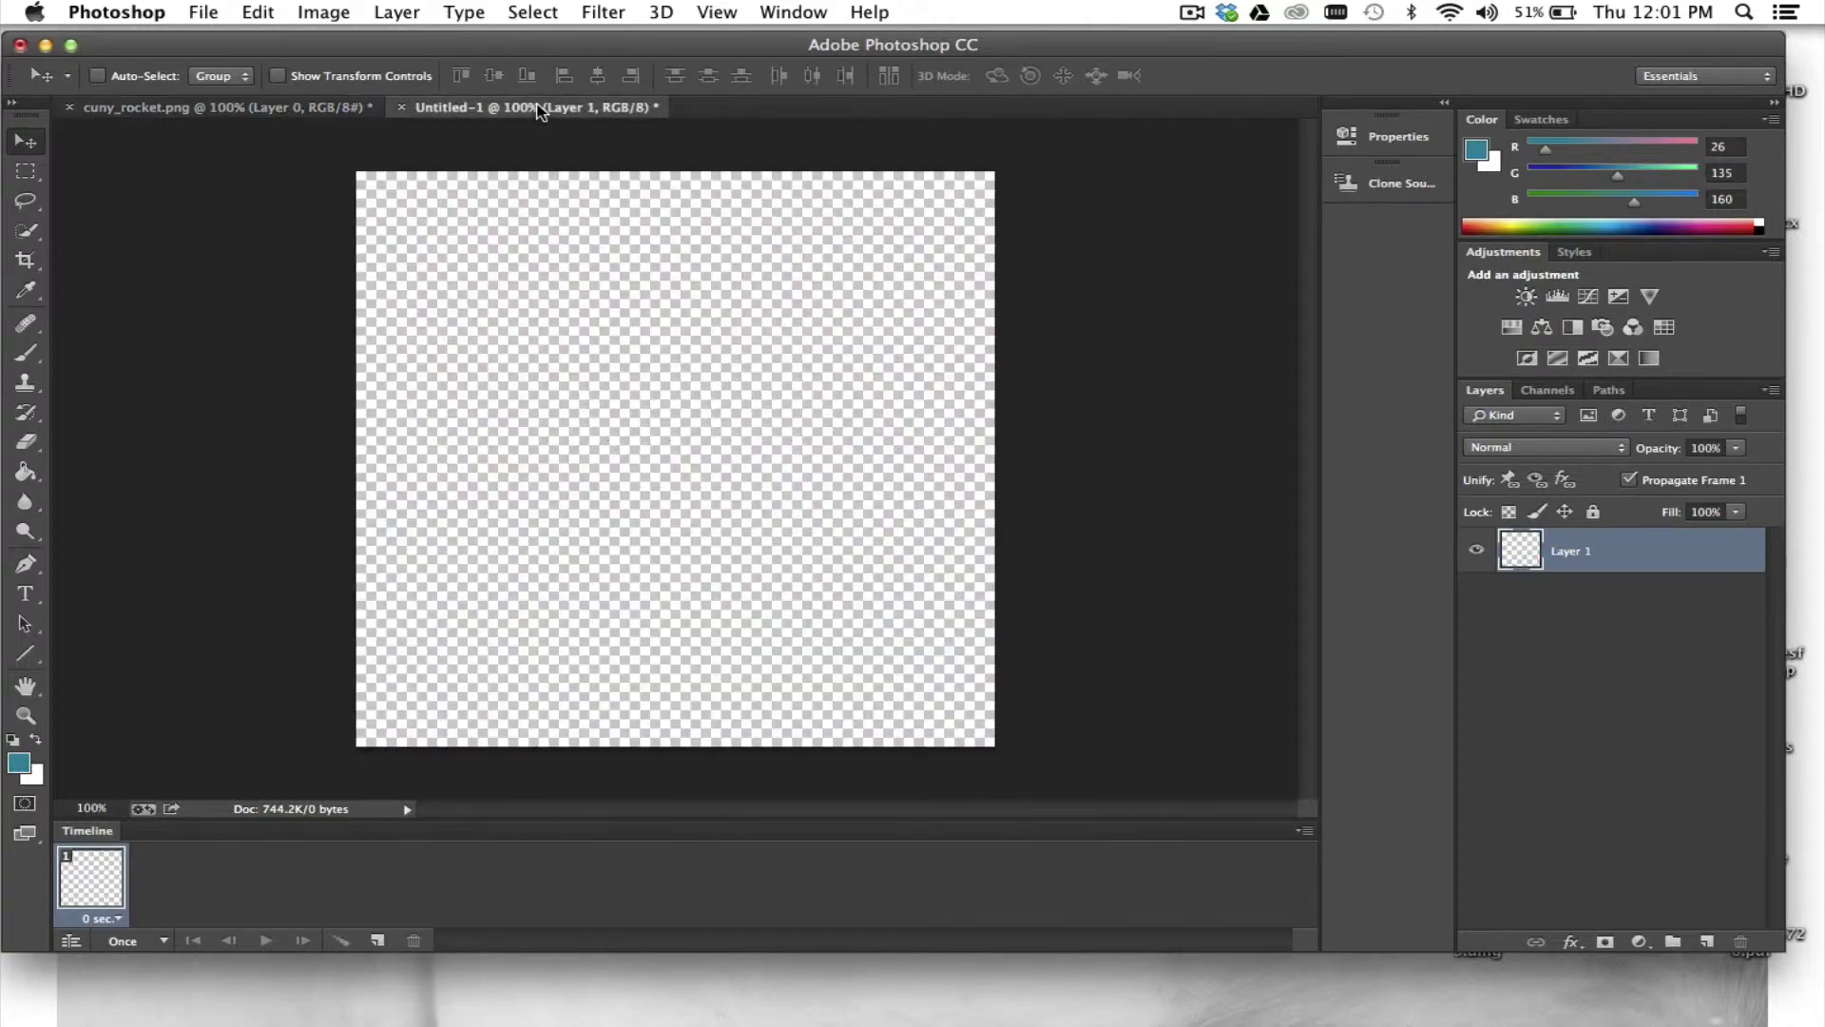
key(super+v)
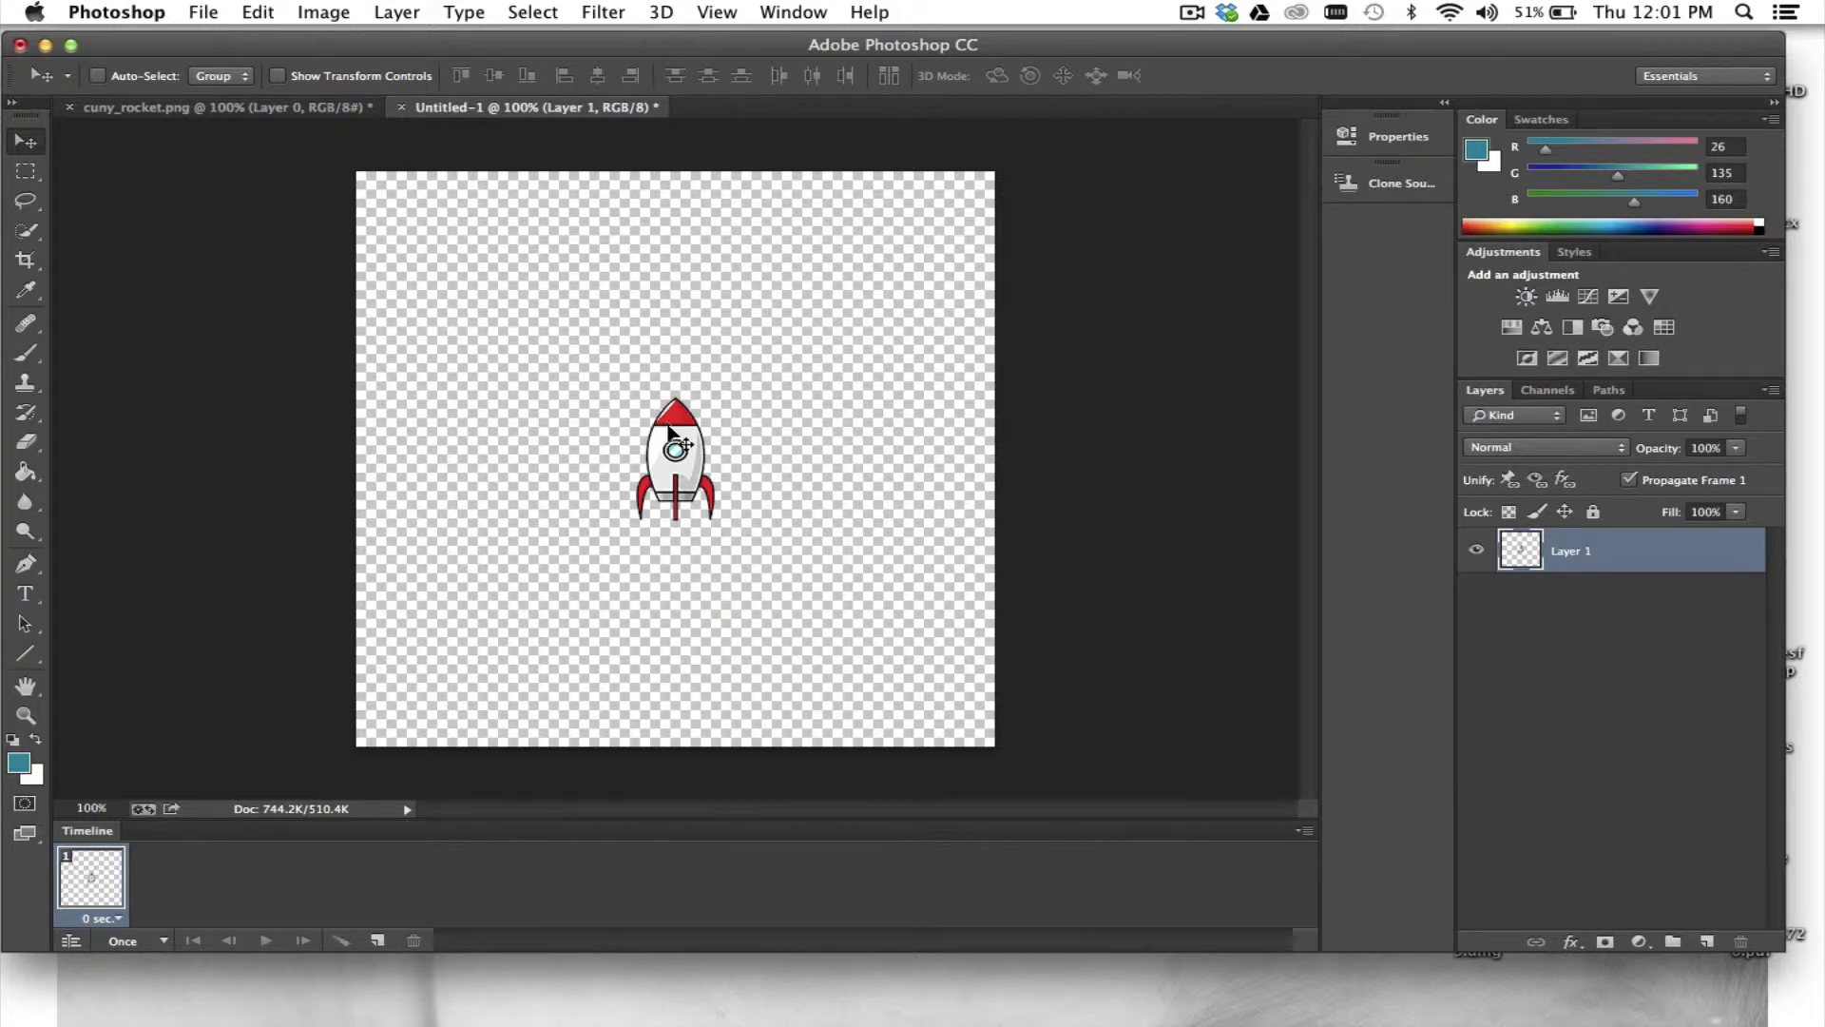
drag(675, 449, 674, 658)
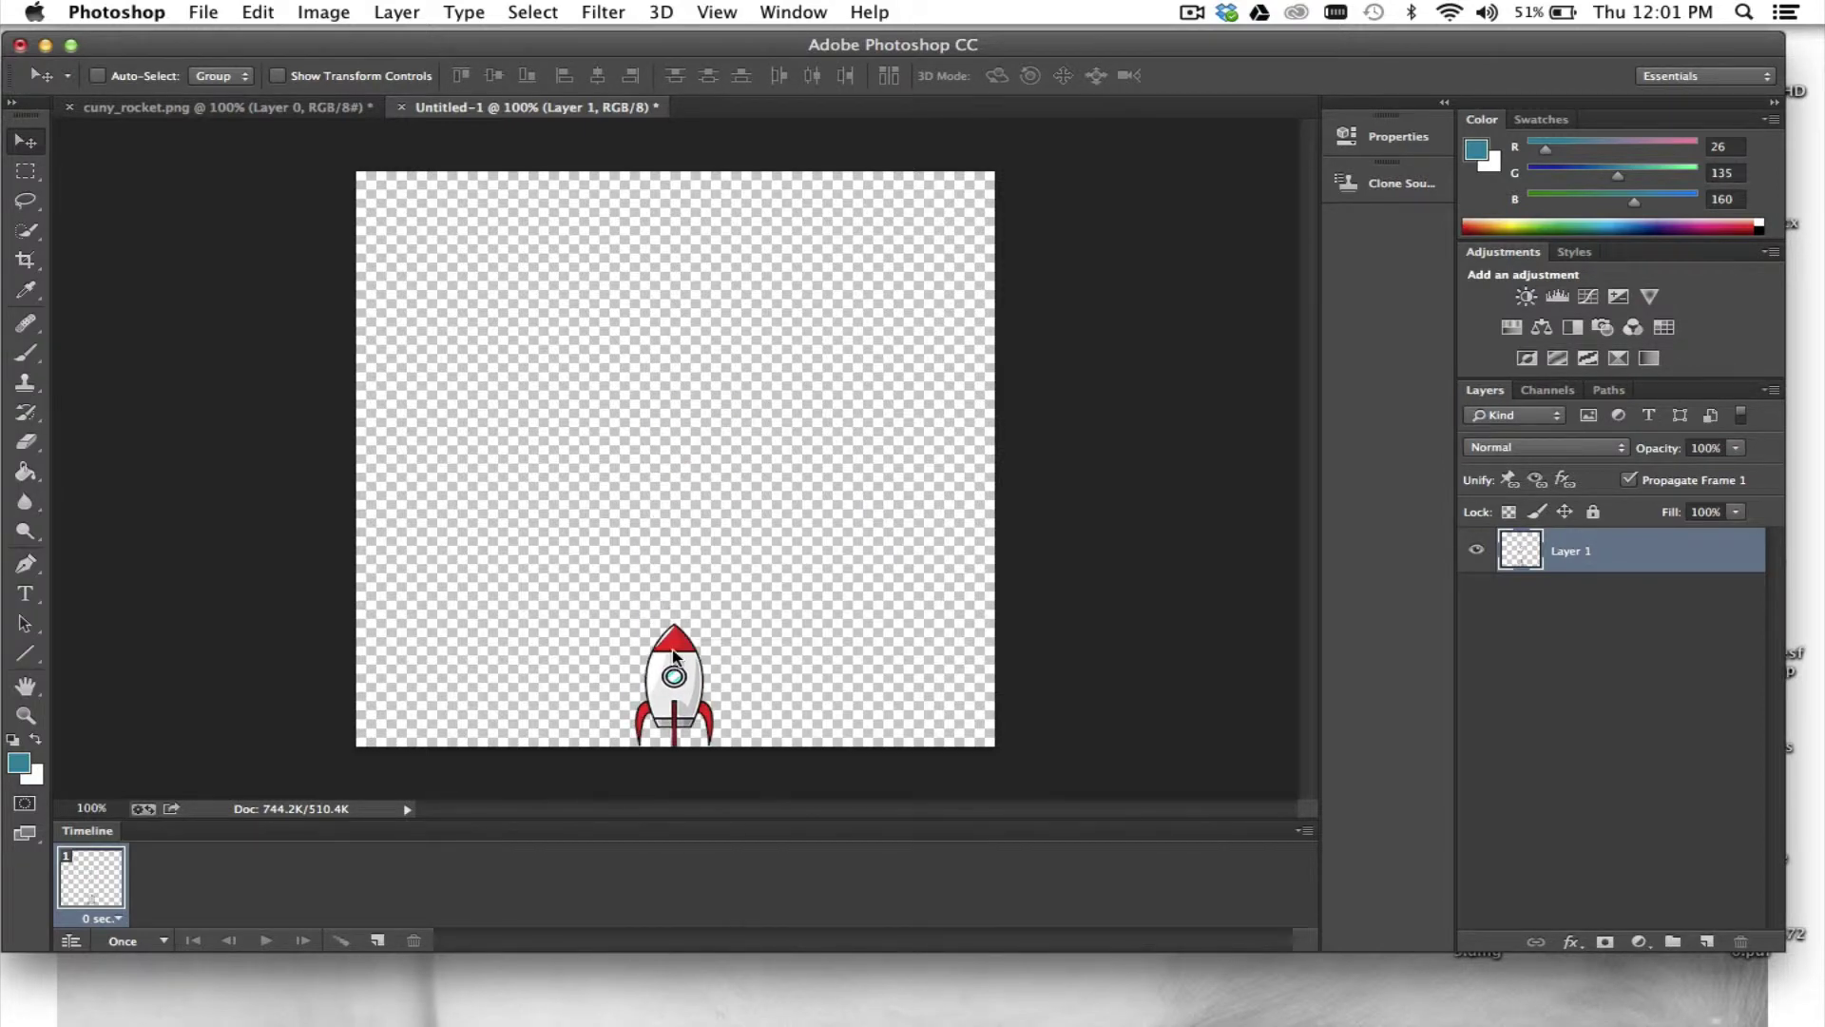
- Add a second layer, paste another rocket on it and position it directly above the first rocket
click(1708, 941)
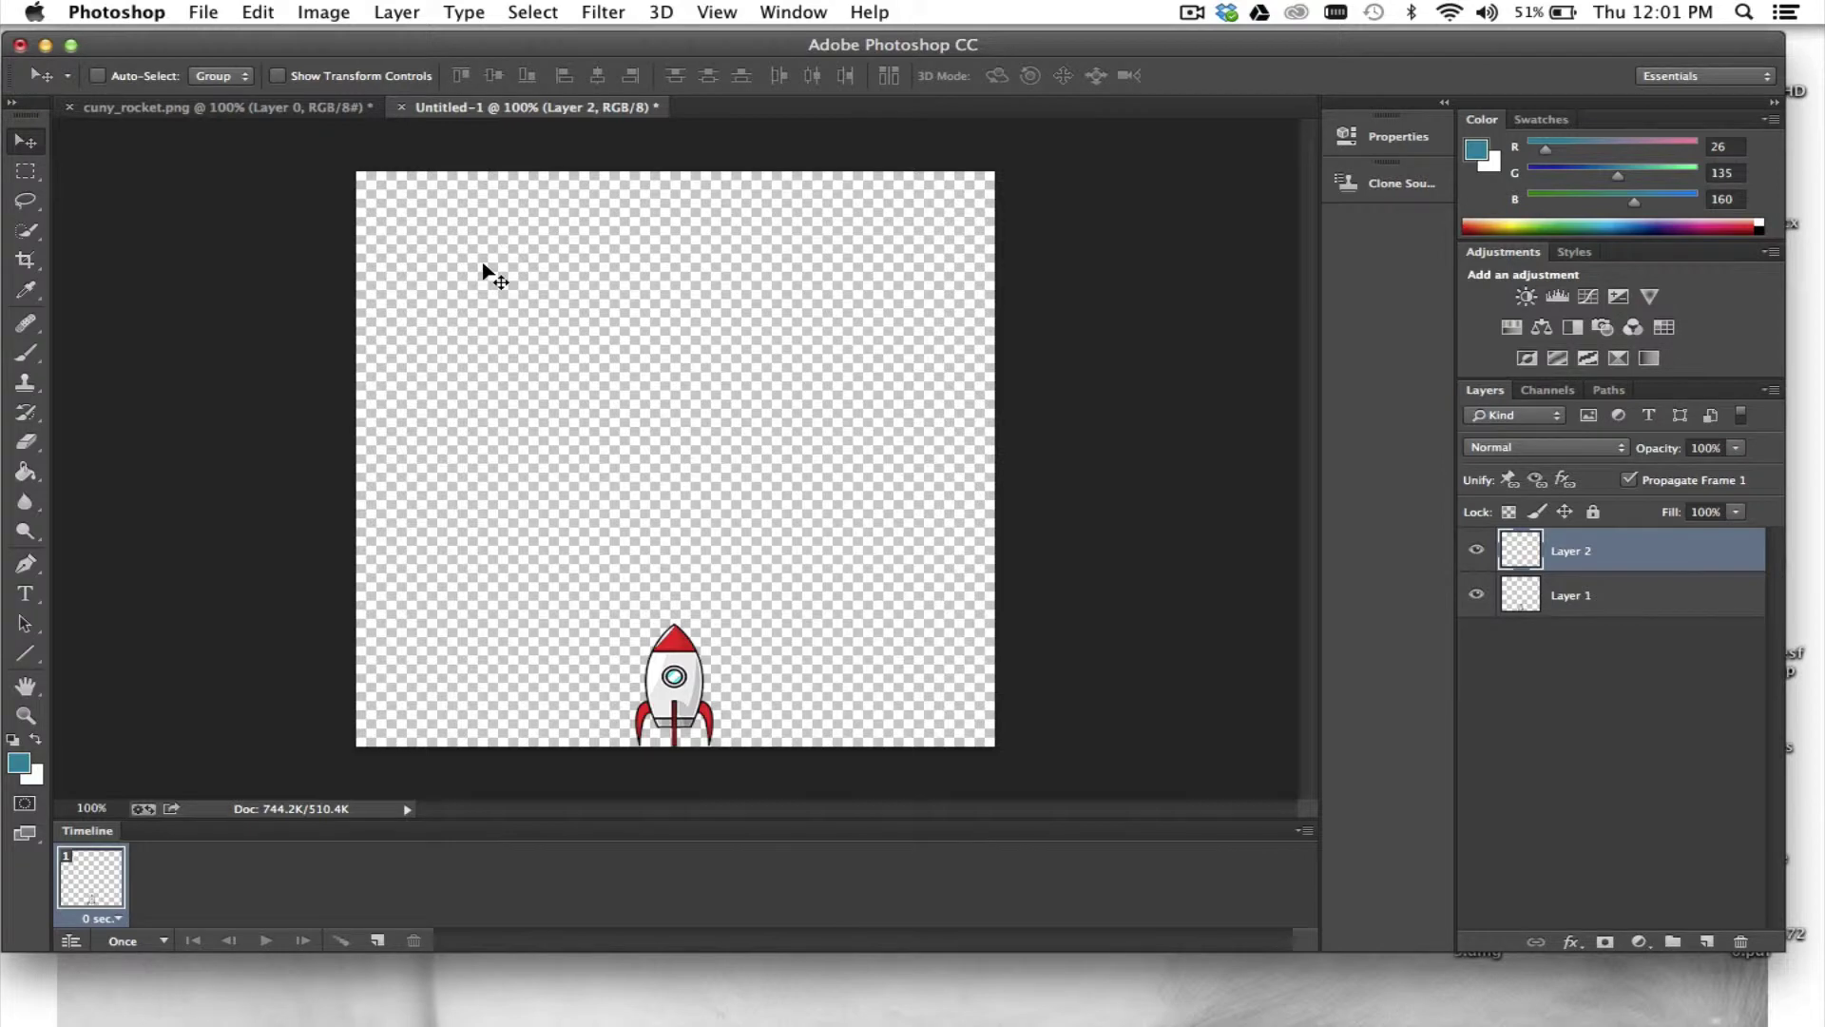
key(cmd+v)
drag(680, 457, 687, 533)
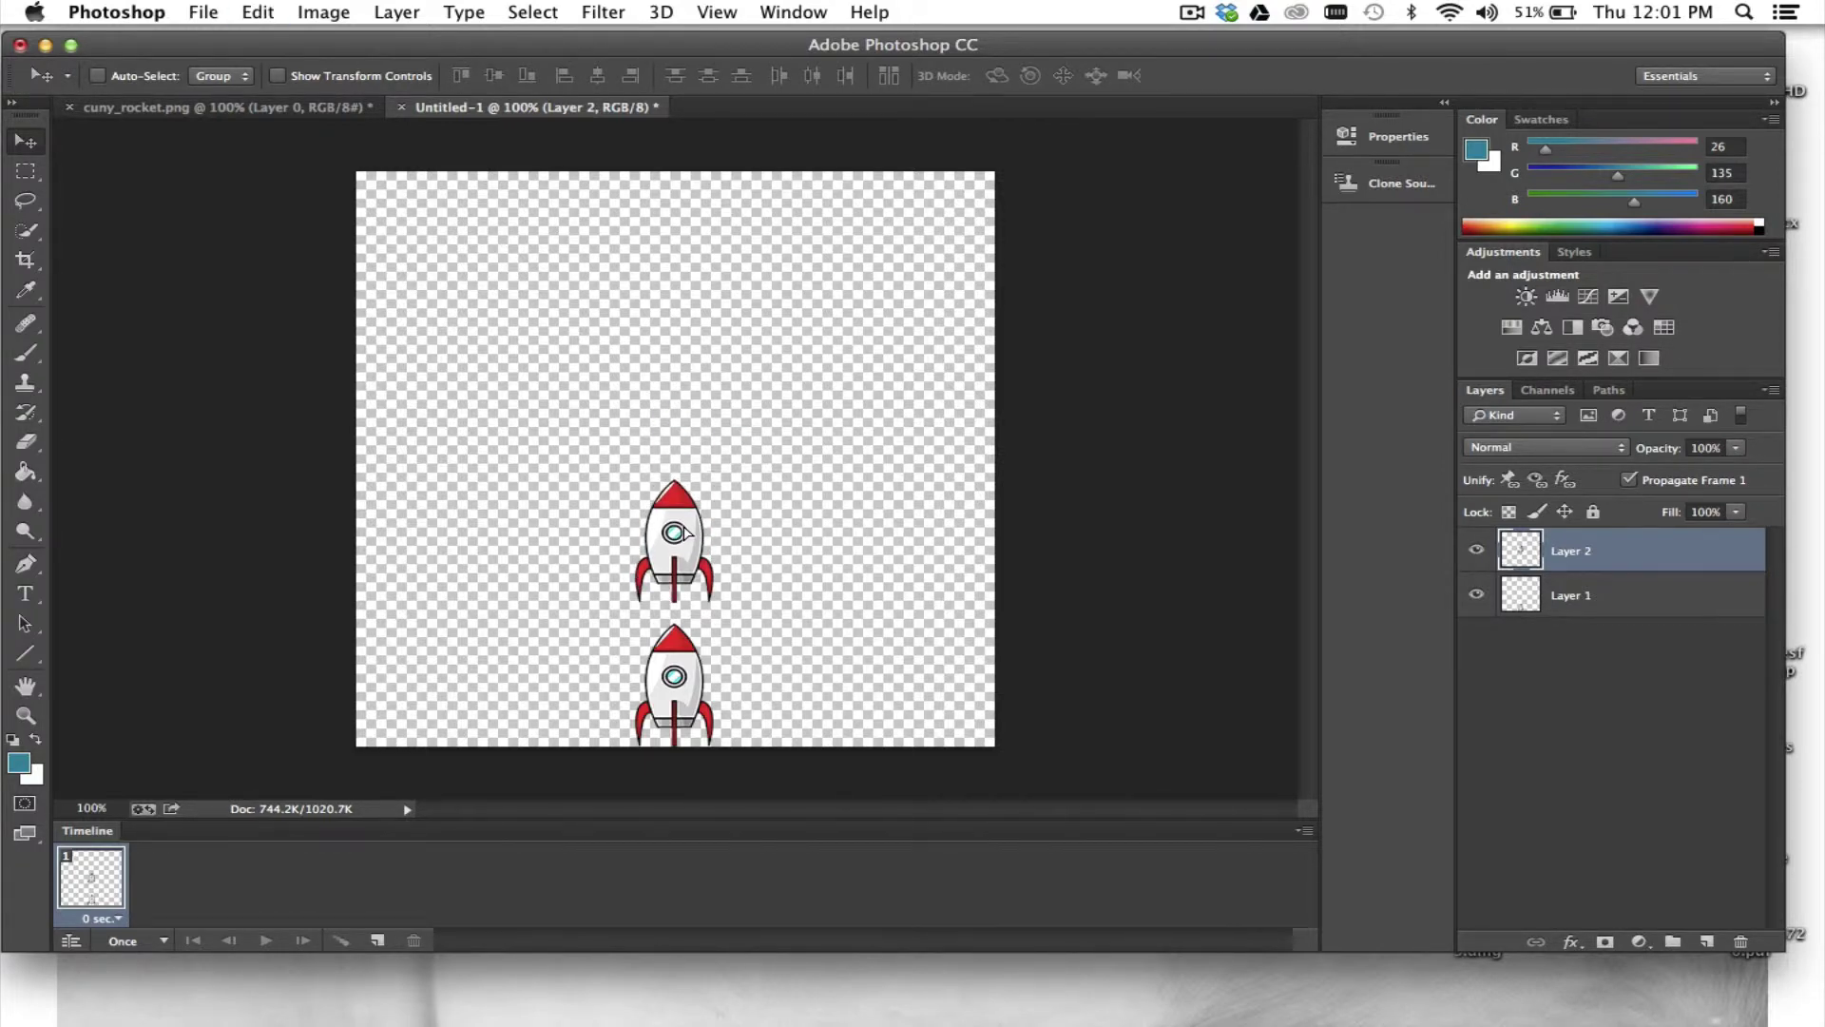
- Add a third layer, paste a rocket on it and align it above the second rocket
click(1705, 940)
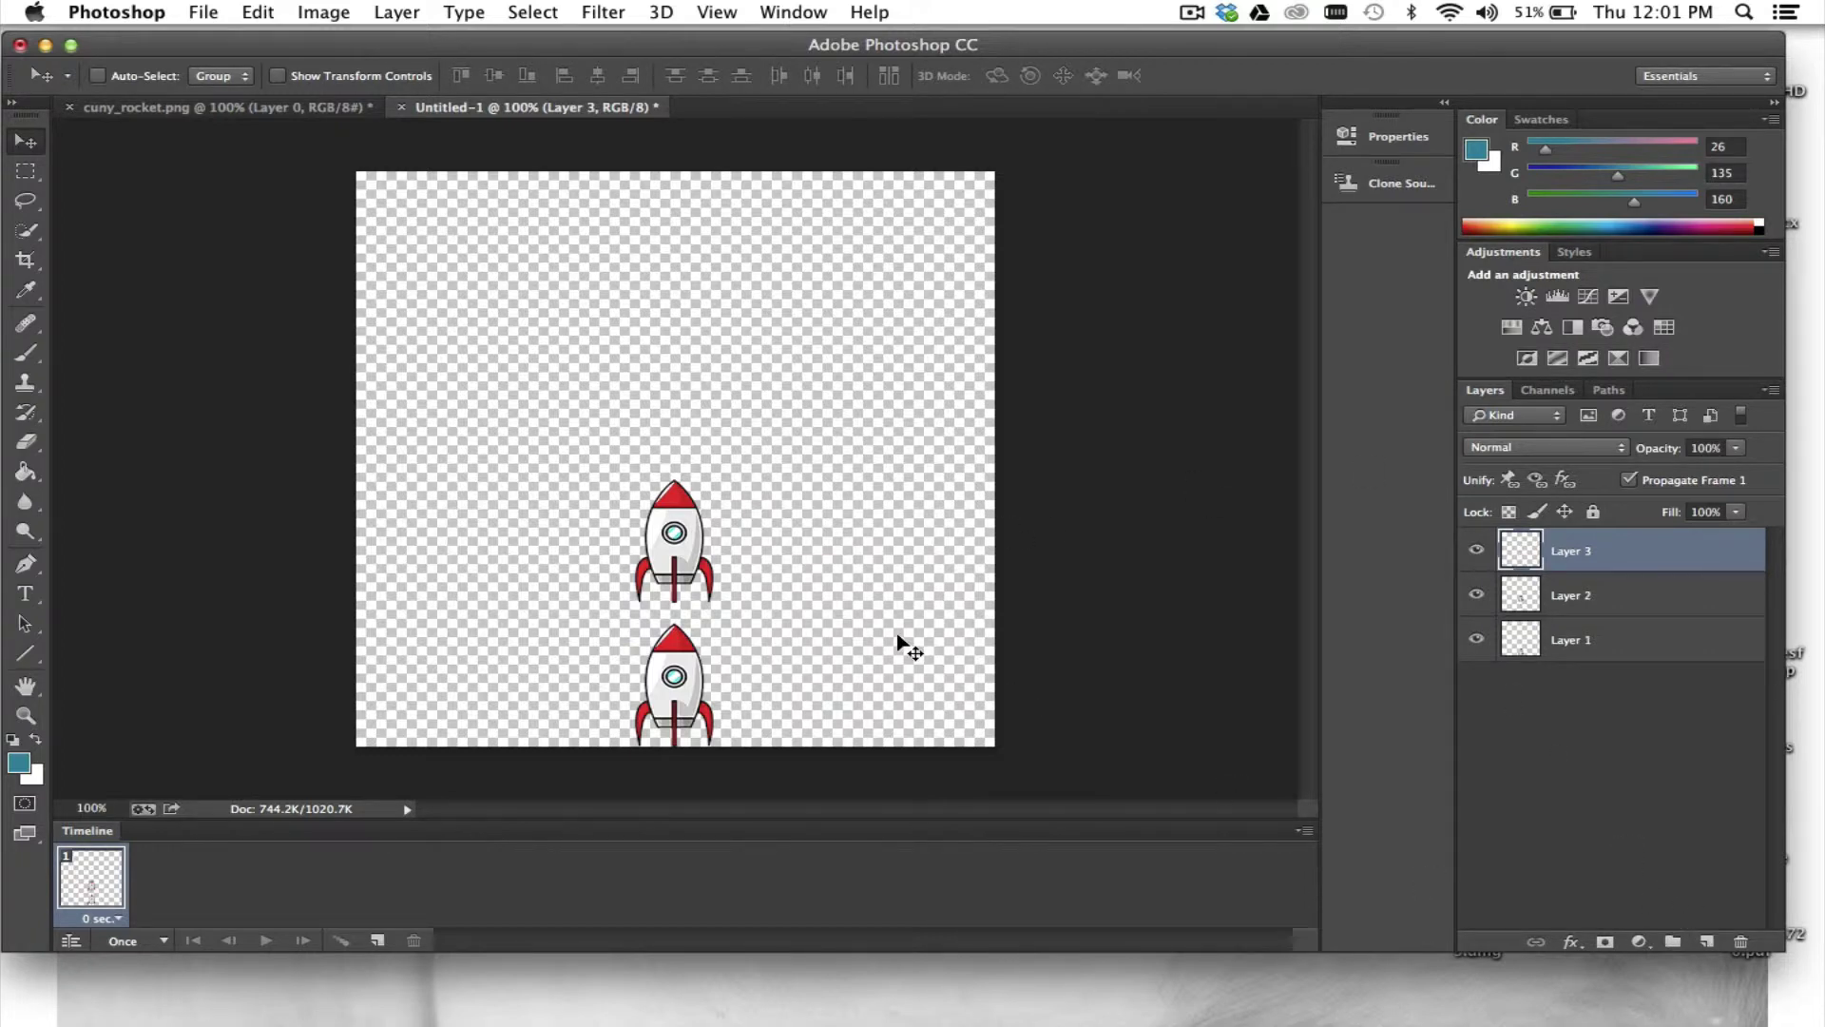
key(ctrl+v)
drag(674, 443, 671, 390)
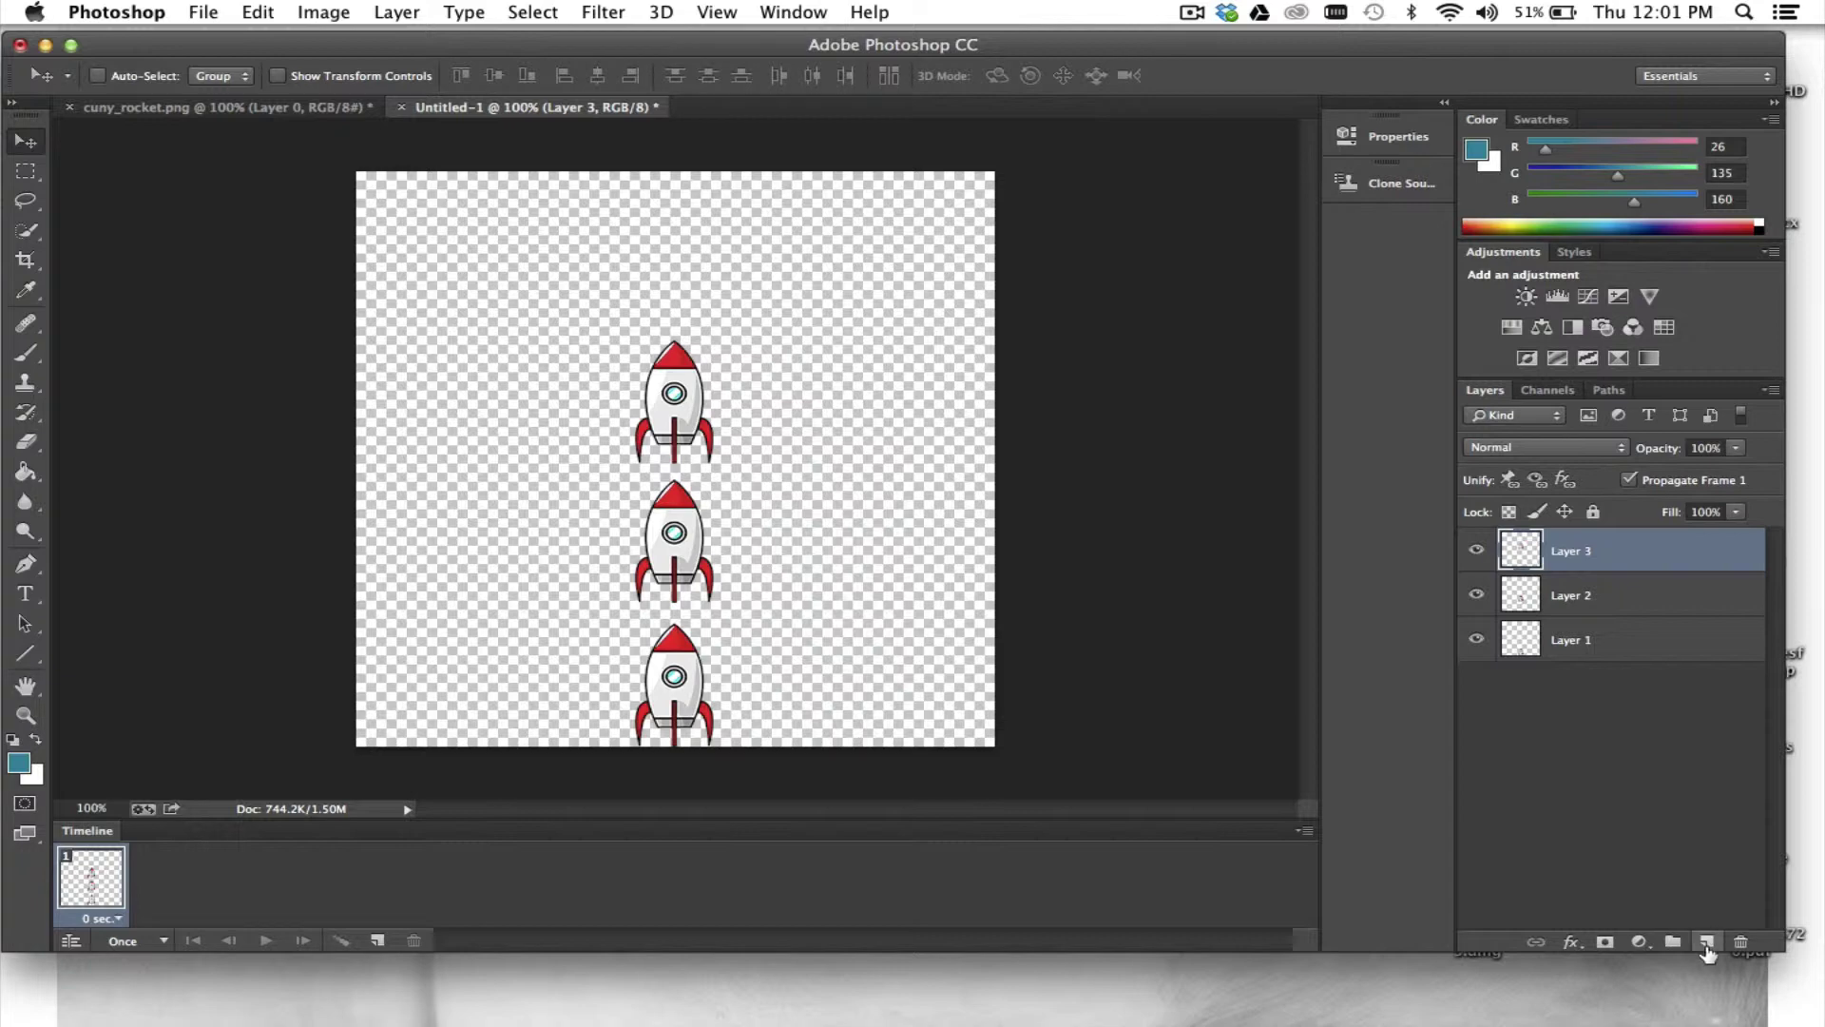
- Add a fourth layer and place cuny_rocket.png from the cuny gif content folder as an embedded file
click(1708, 943)
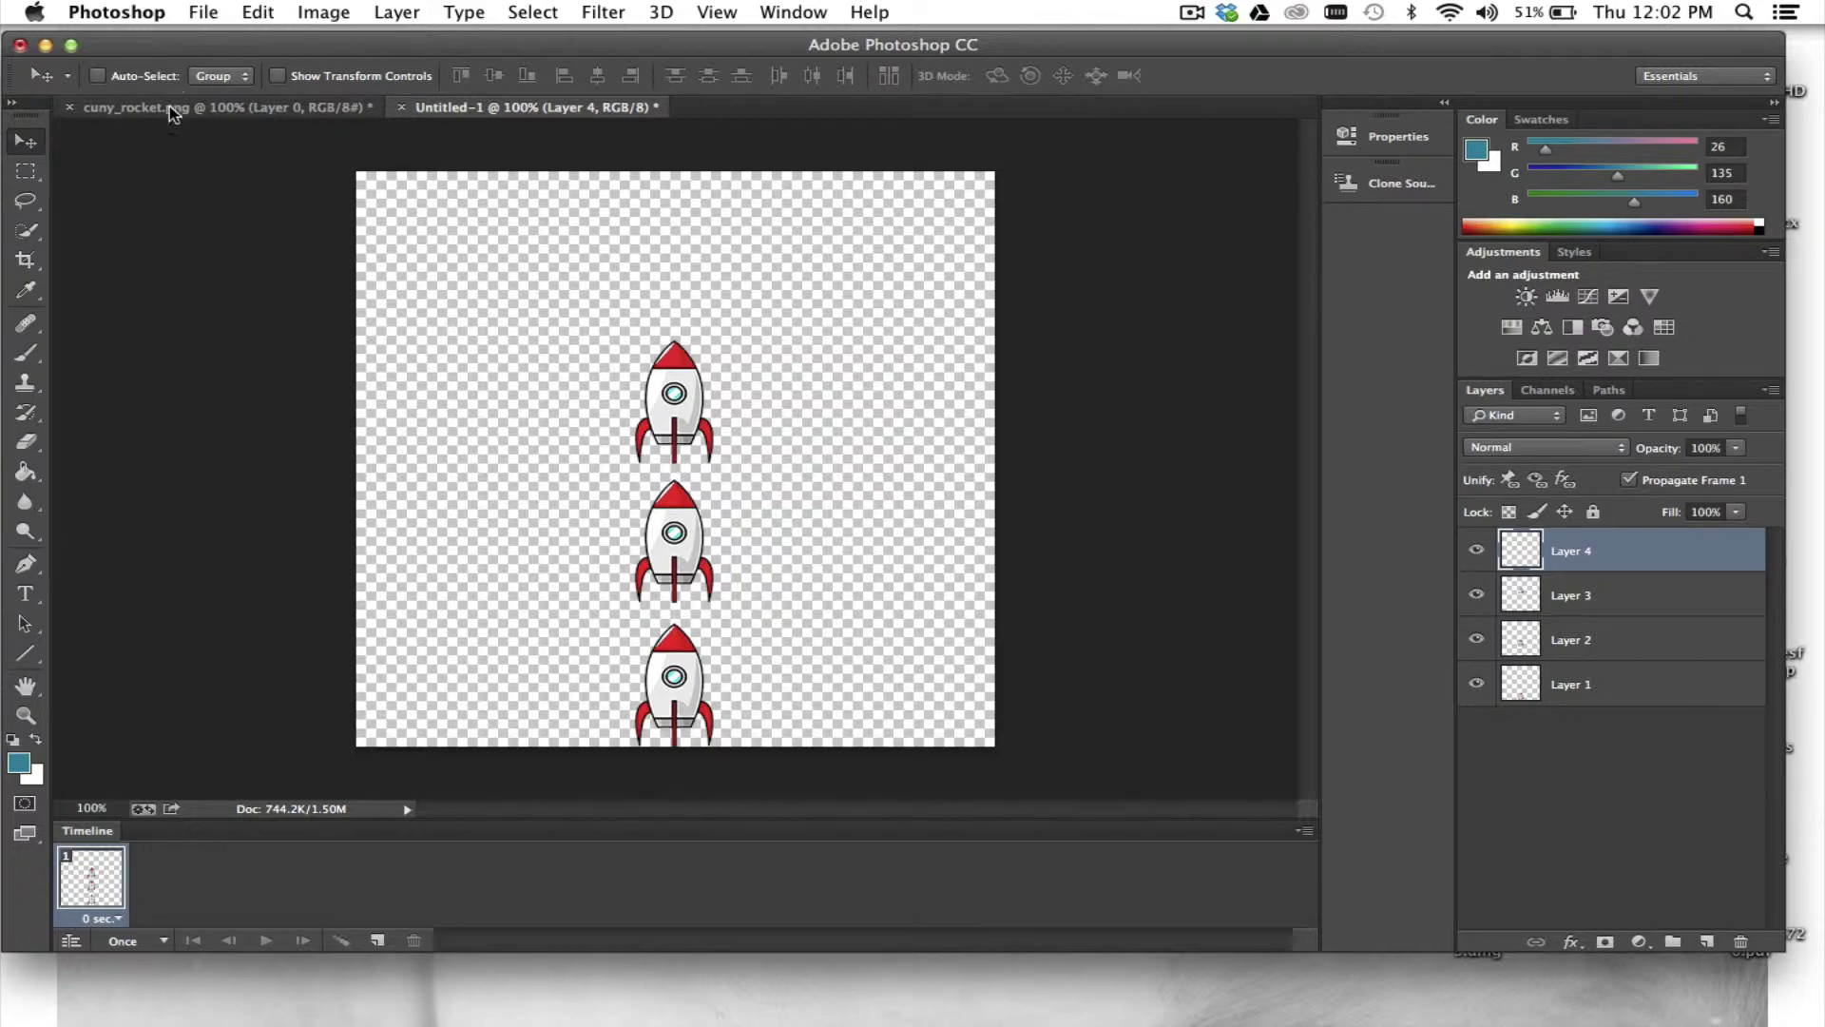
click(203, 12)
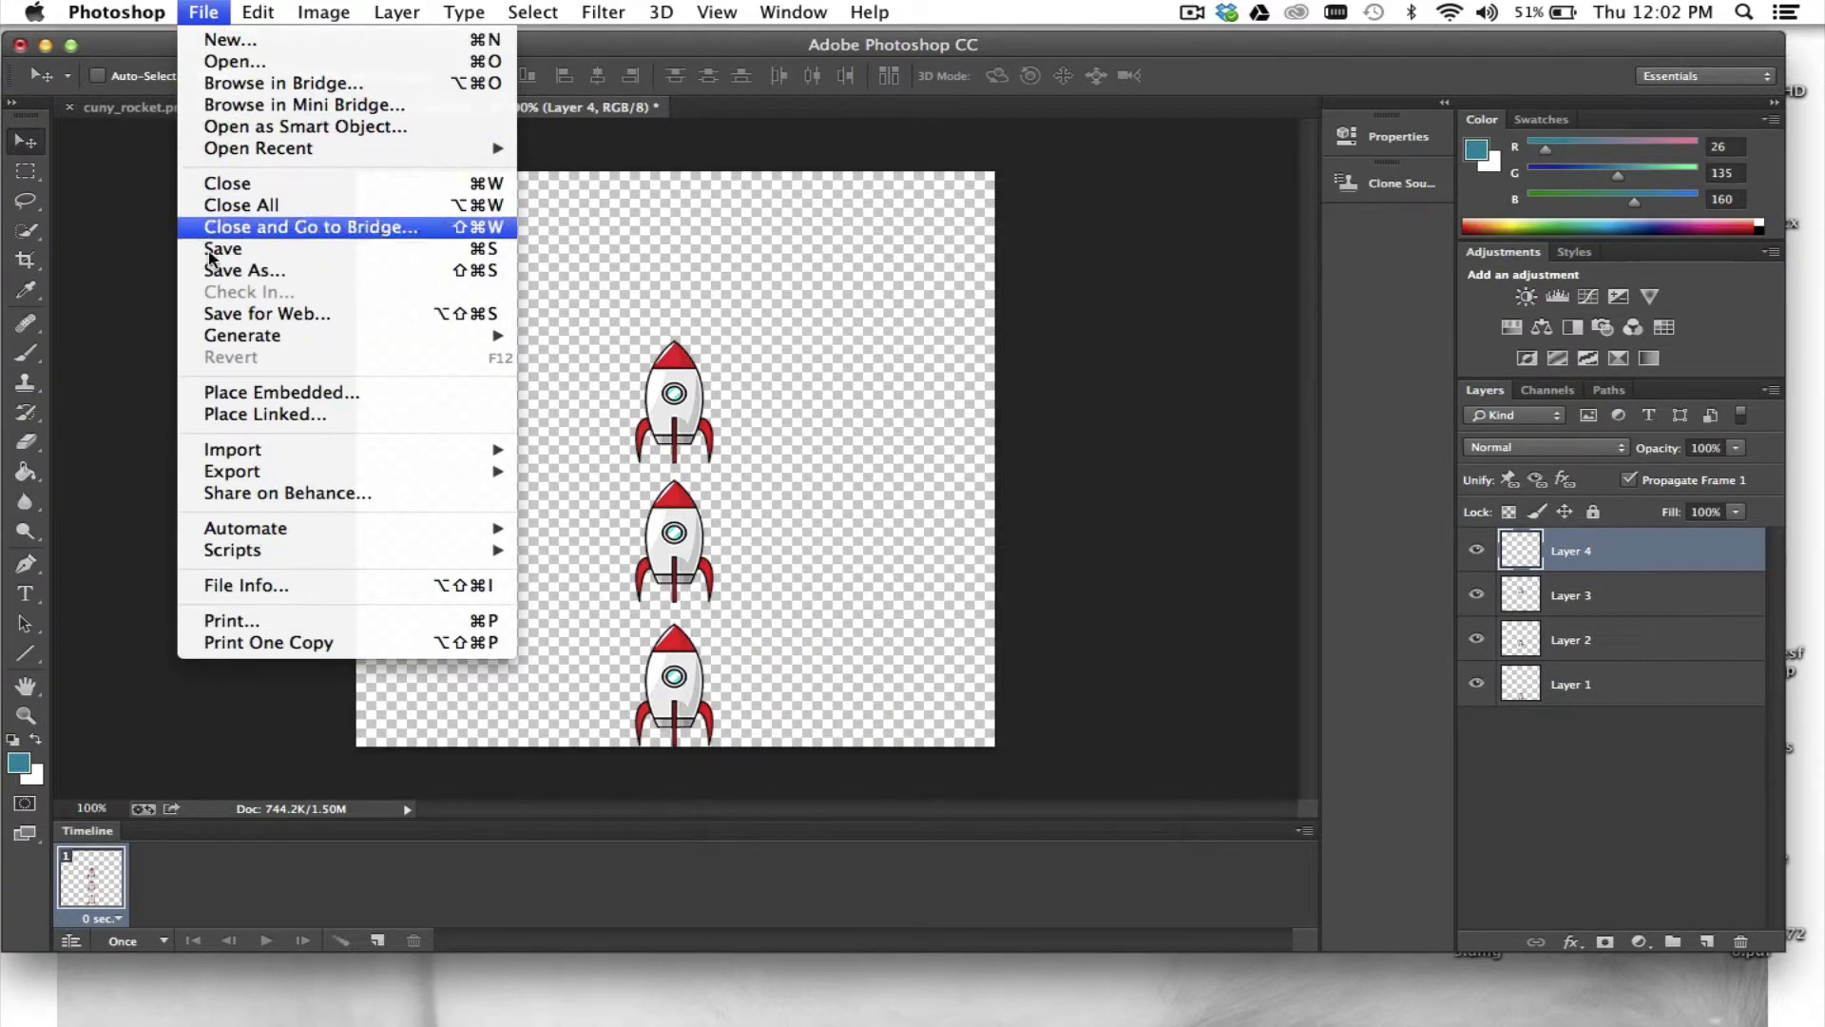
click(213, 389)
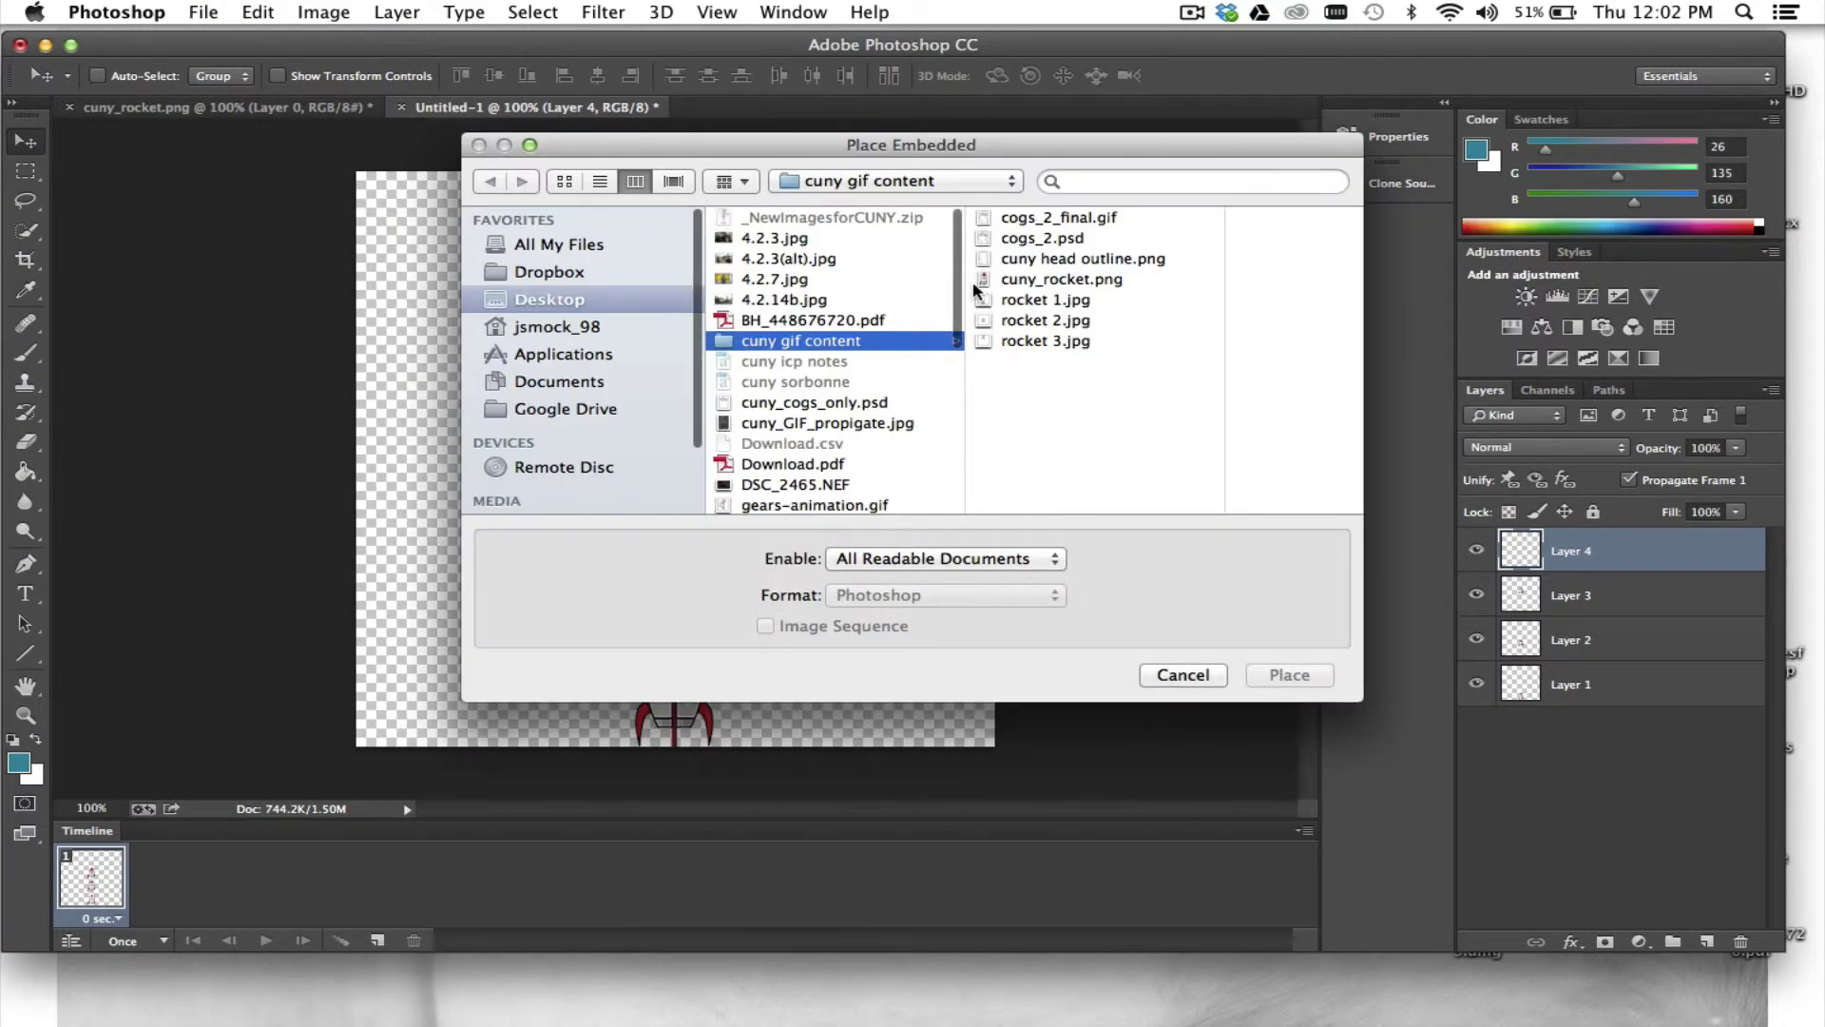
click(1039, 282)
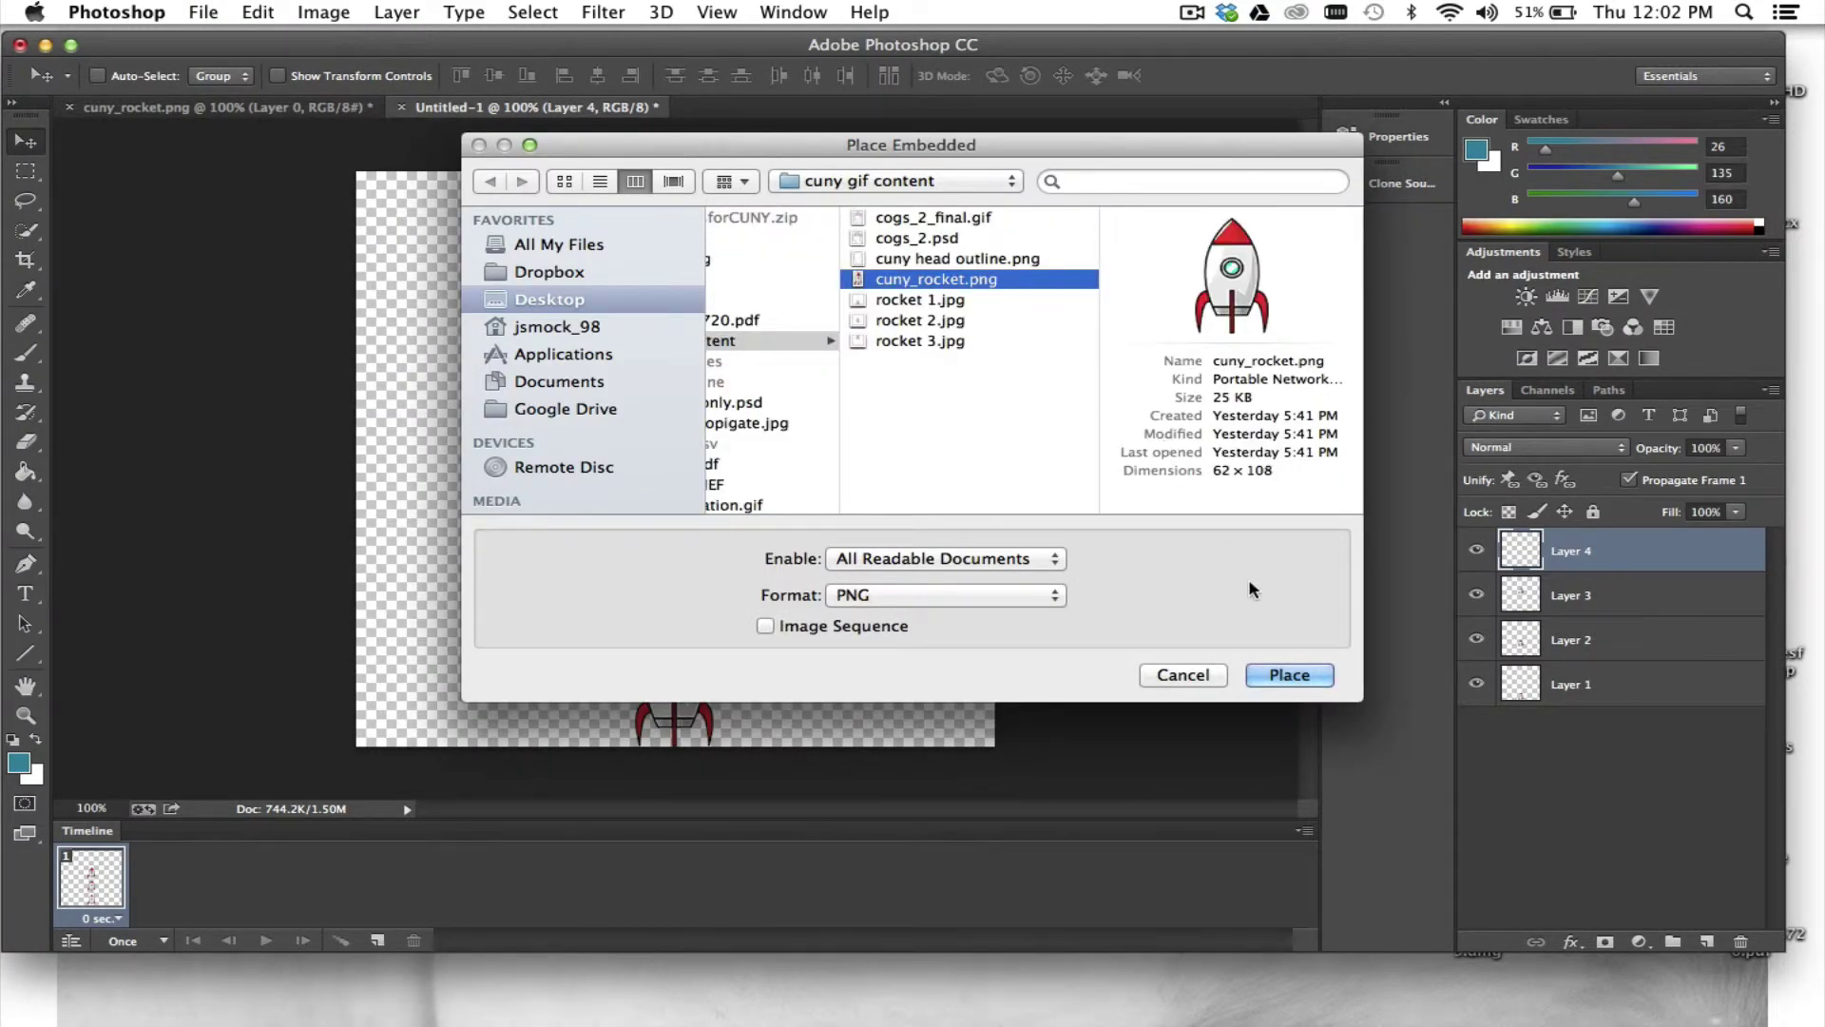
click(1293, 673)
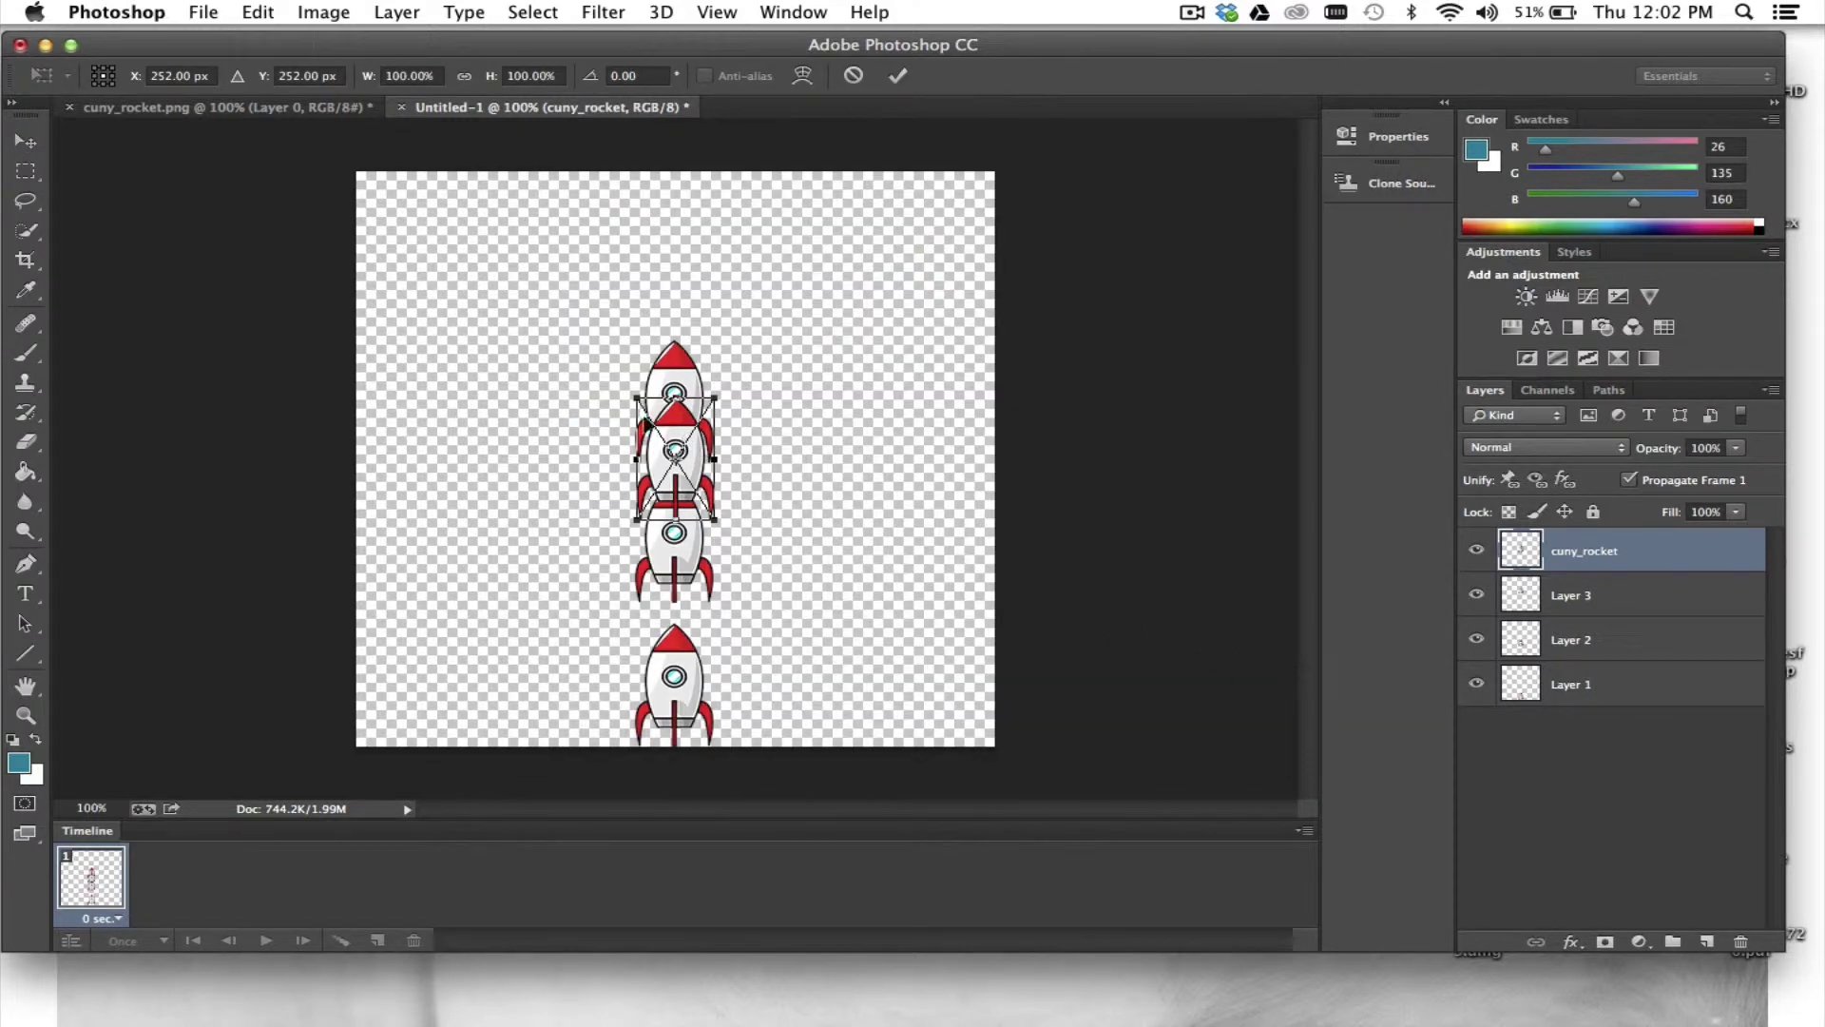
- Move the placed rocket above the other three, to about X 251 px and Y 83 px, and commit the placement
click(25, 141)
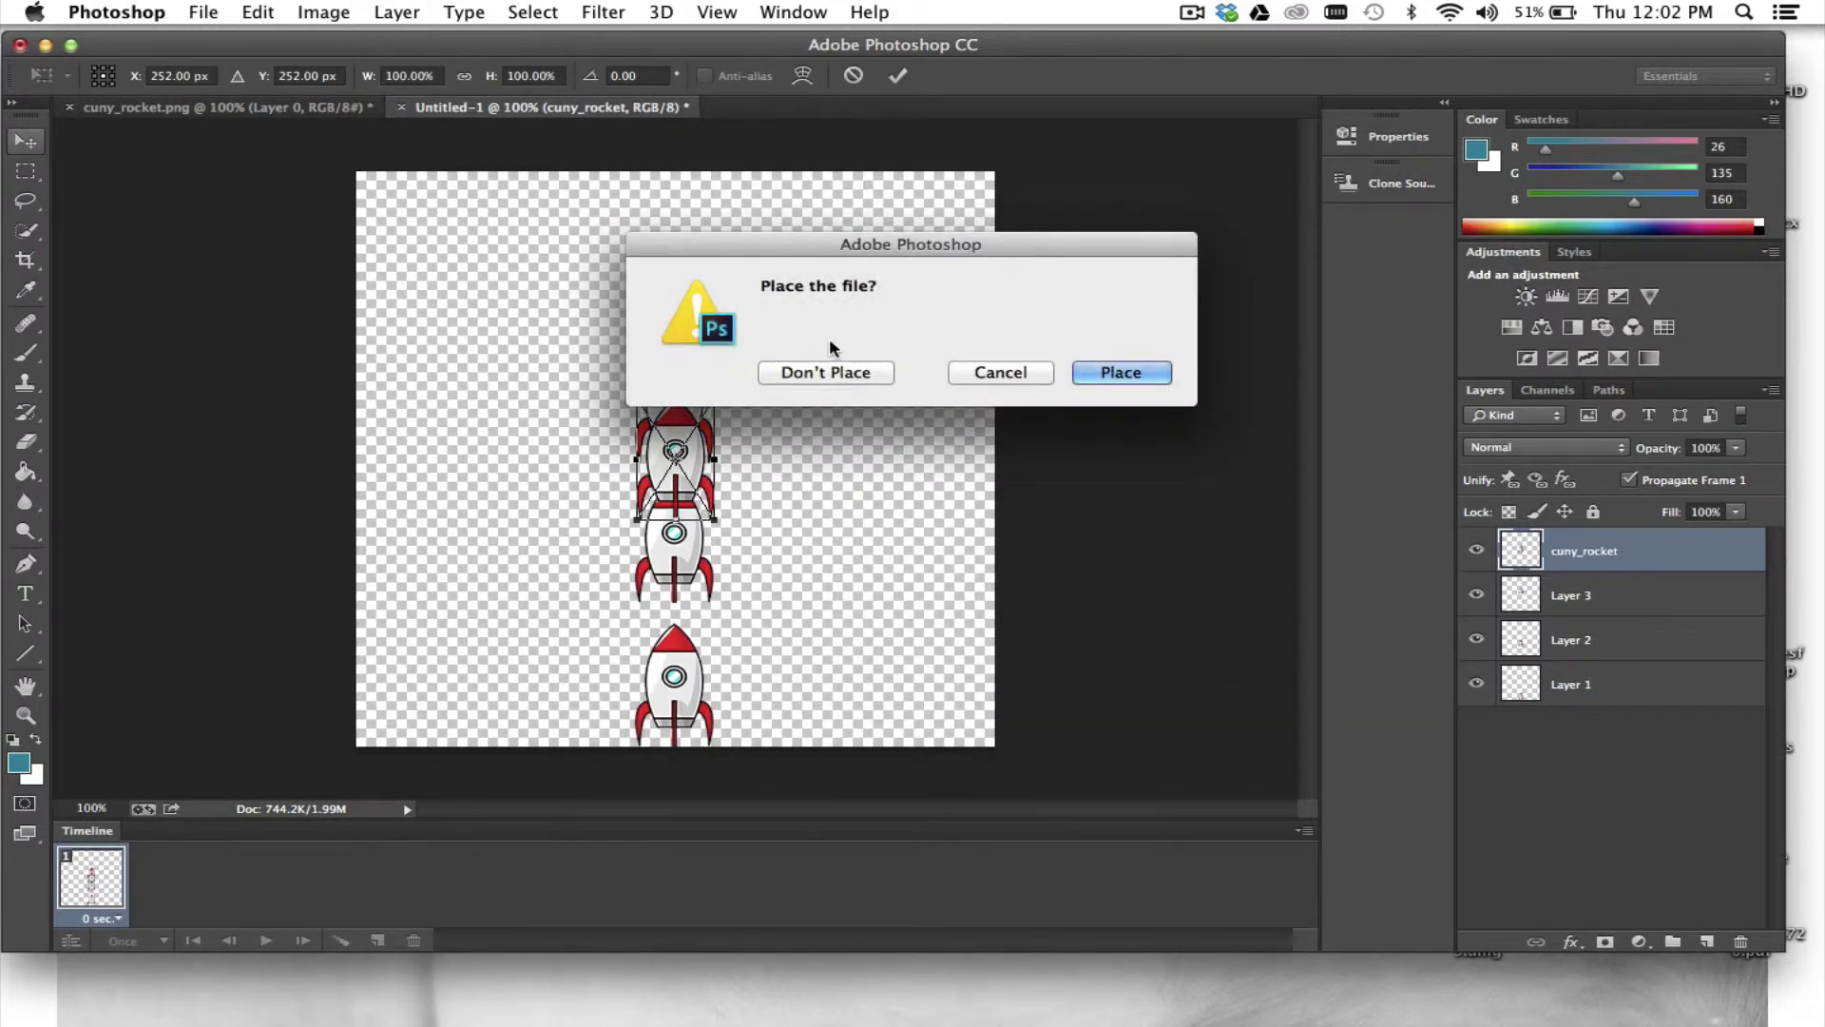
click(1003, 373)
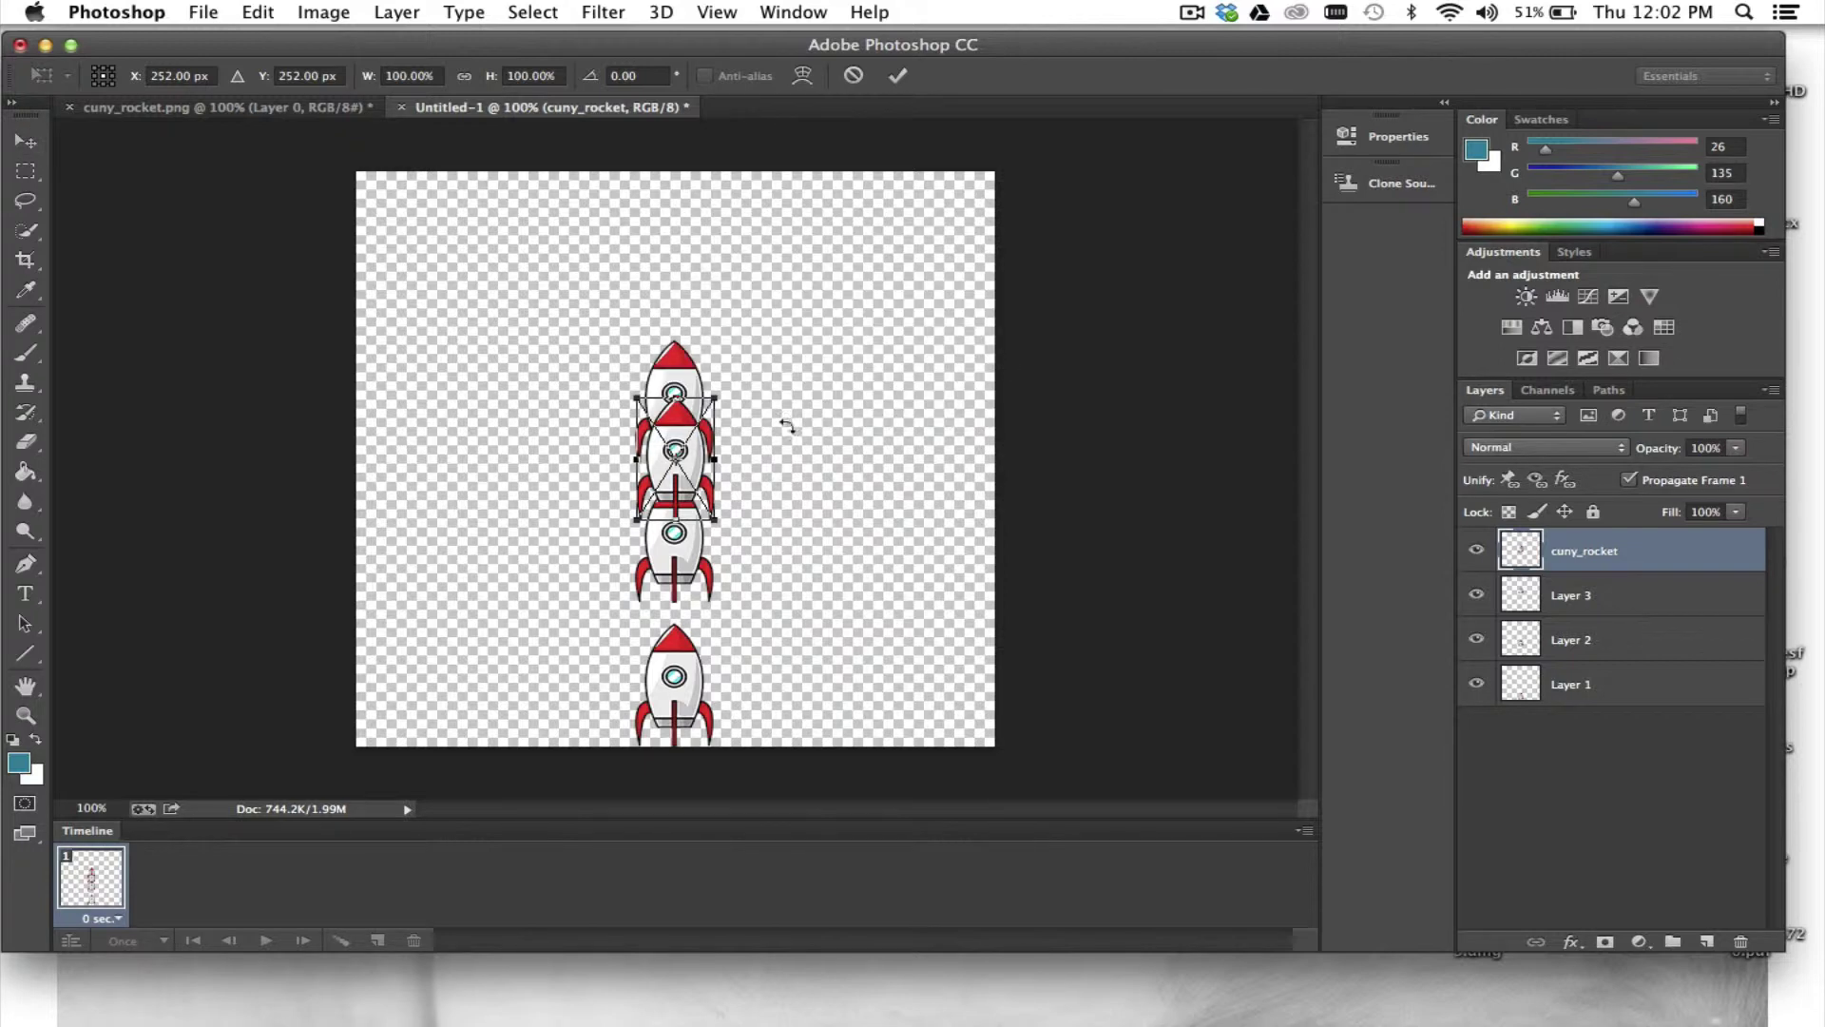
drag(670, 481, 671, 287)
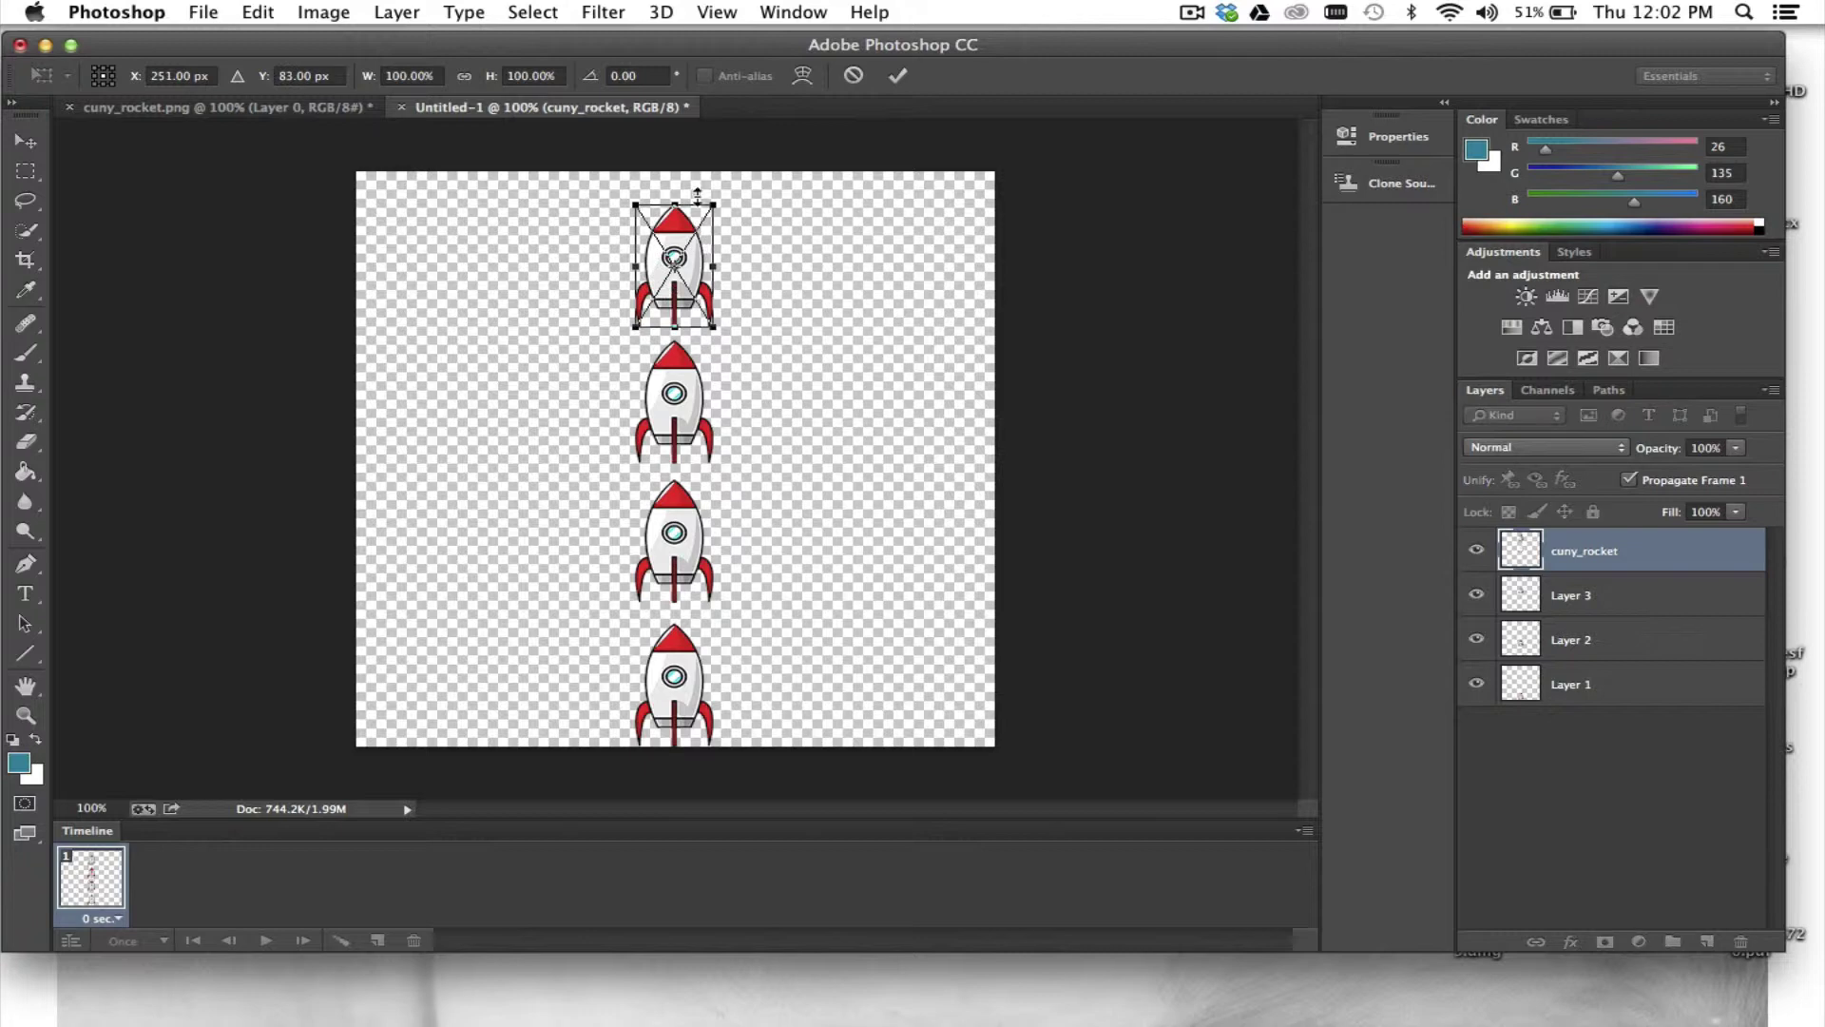
mouse_move(706, 184)
mouse_down()
mouse_move(727, 195)
mouse_move(690, 193)
mouse_move(731, 211)
mouse_move(708, 185)
mouse_up()
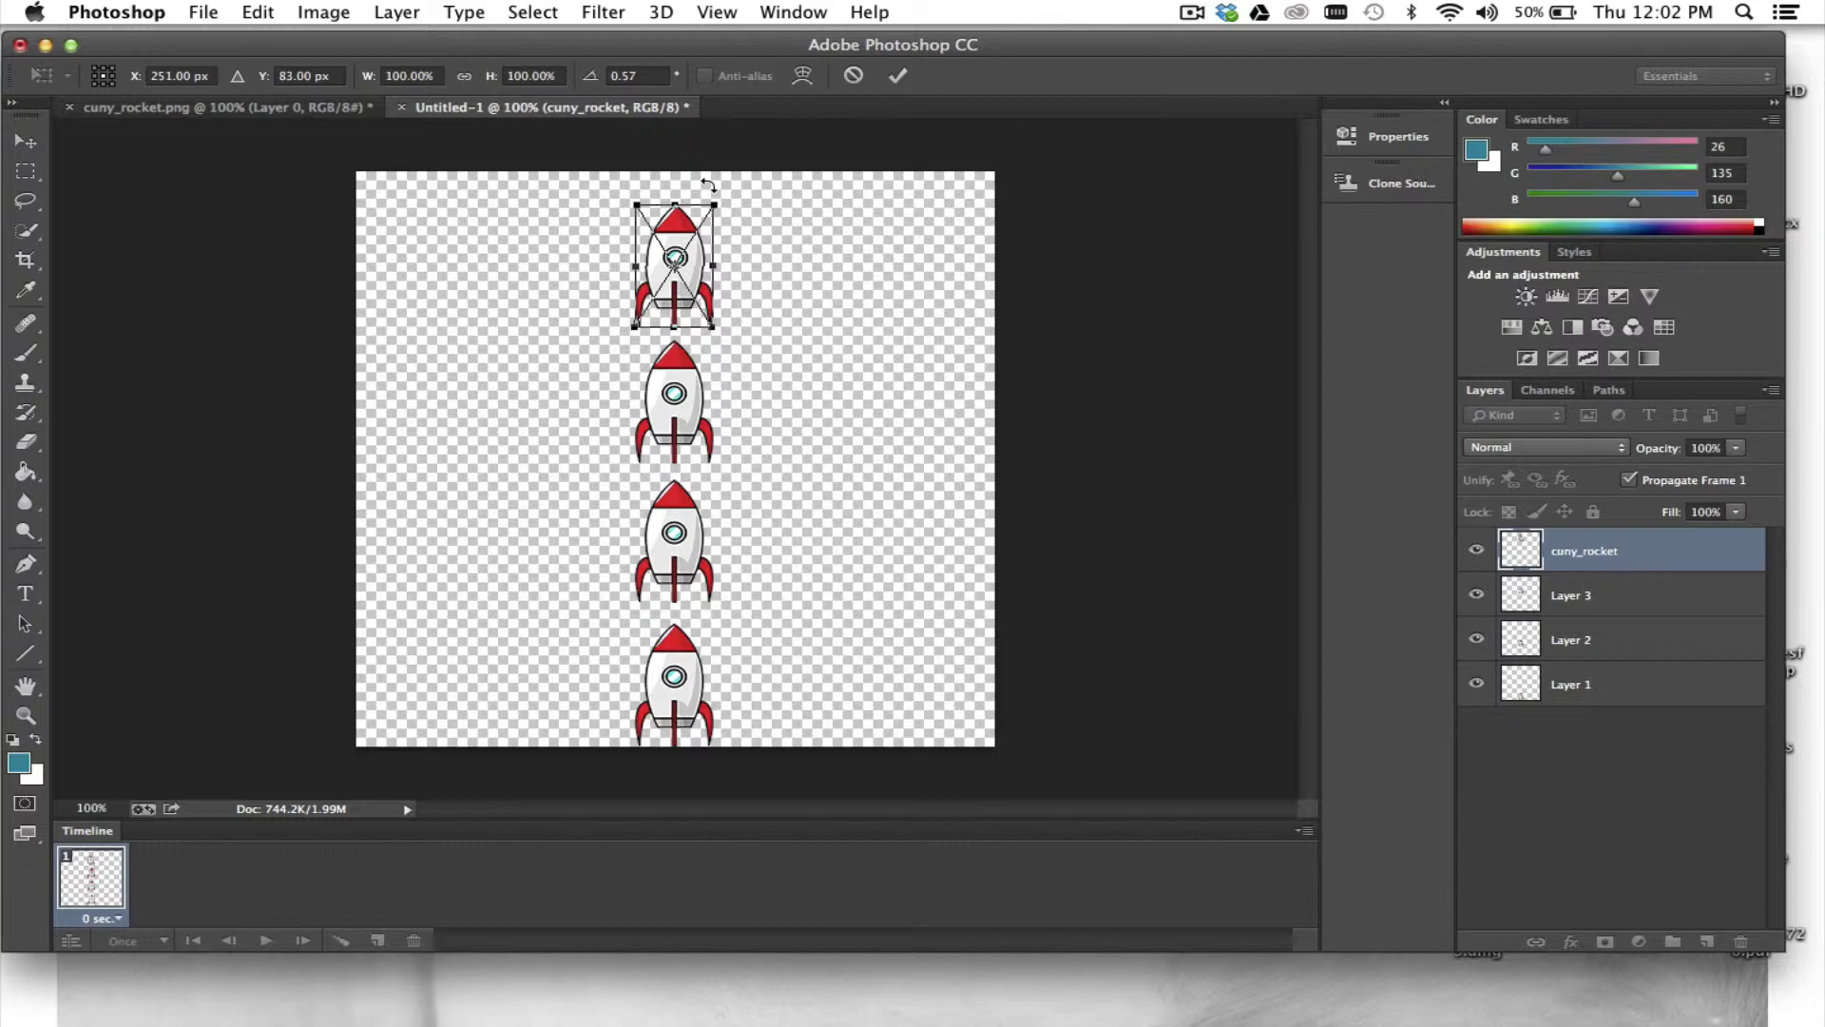
key(Return)
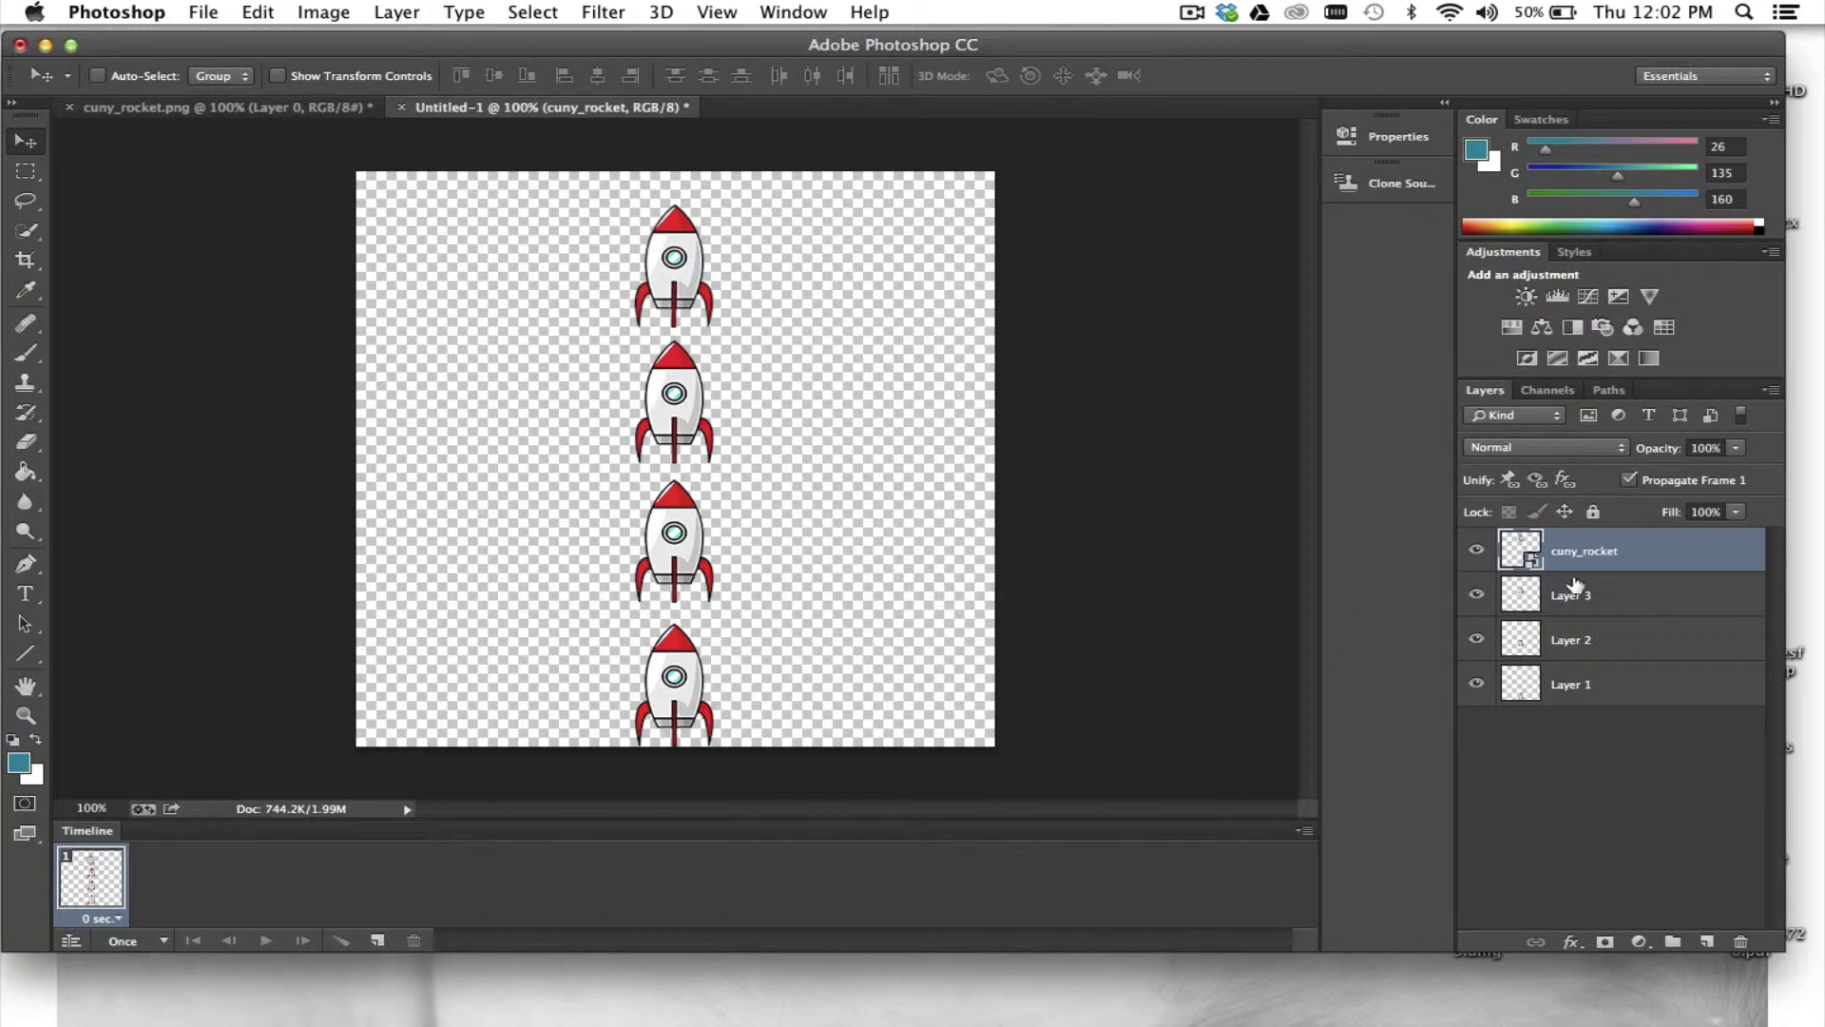
- Hide all four rocket layers one by one and show them again to check which rocket each layer holds
click(1476, 684)
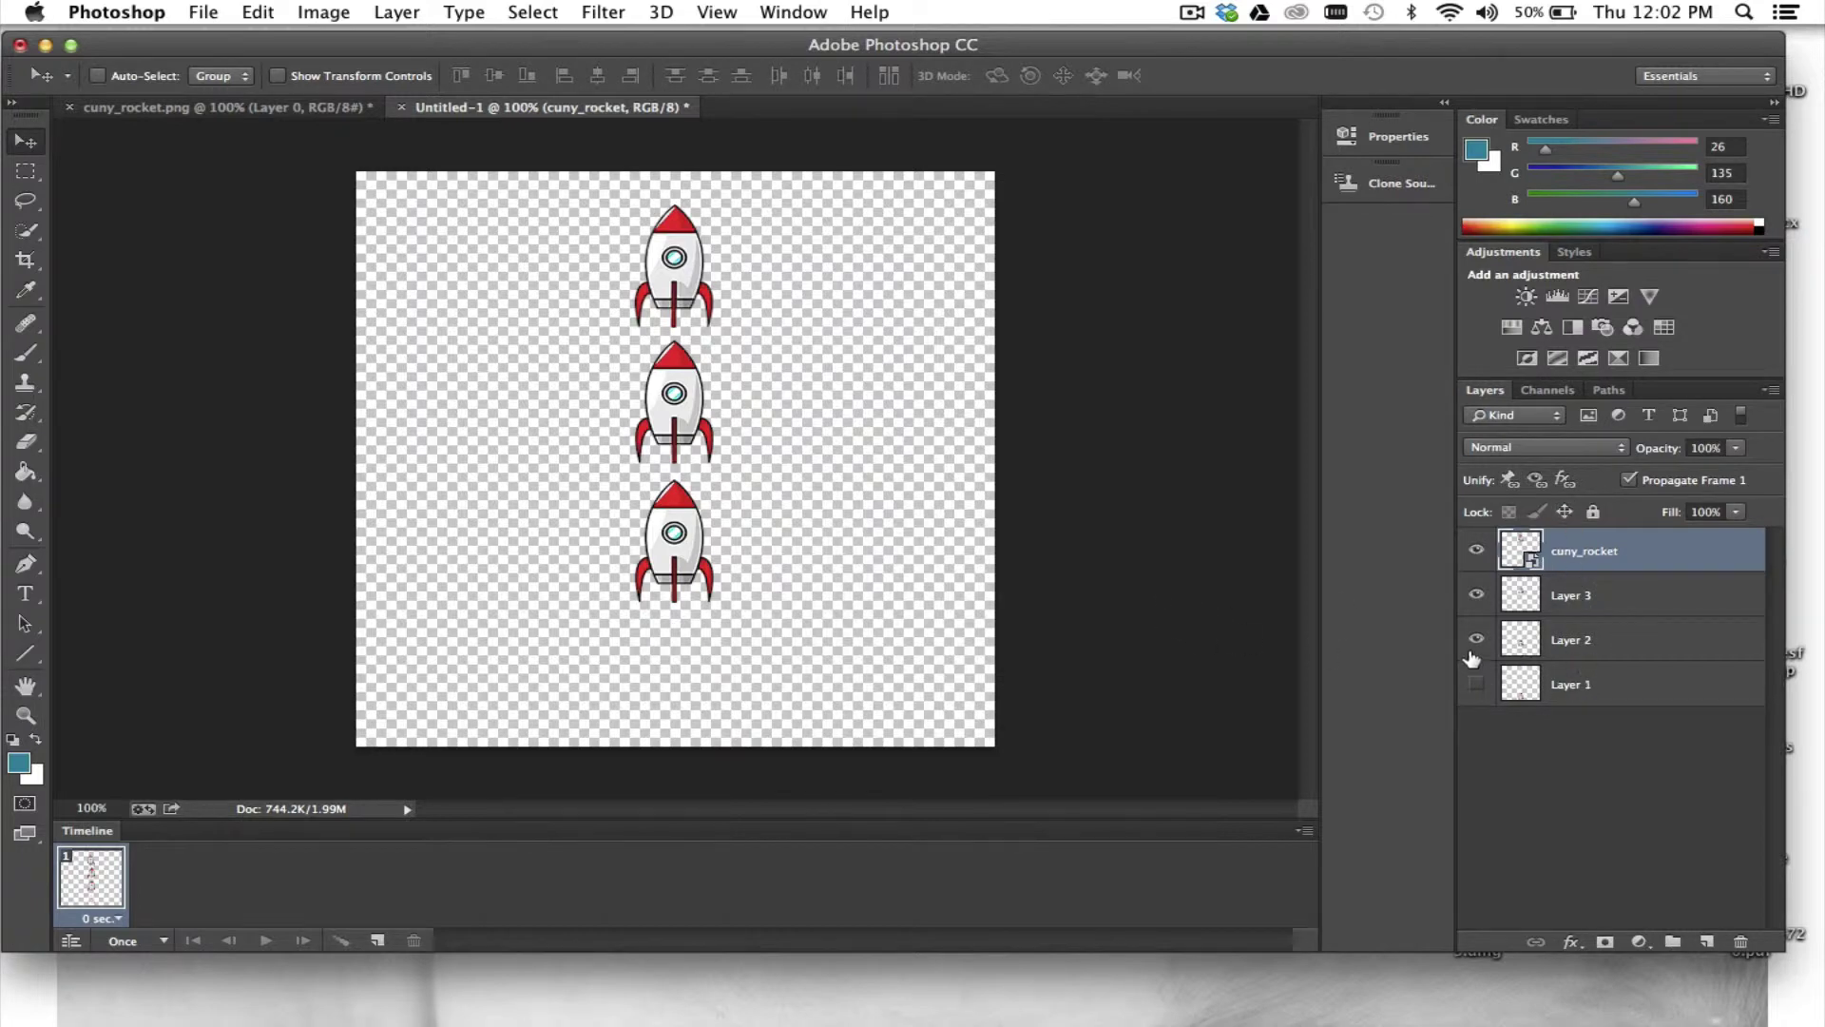
click(1474, 637)
click(1476, 595)
click(1476, 550)
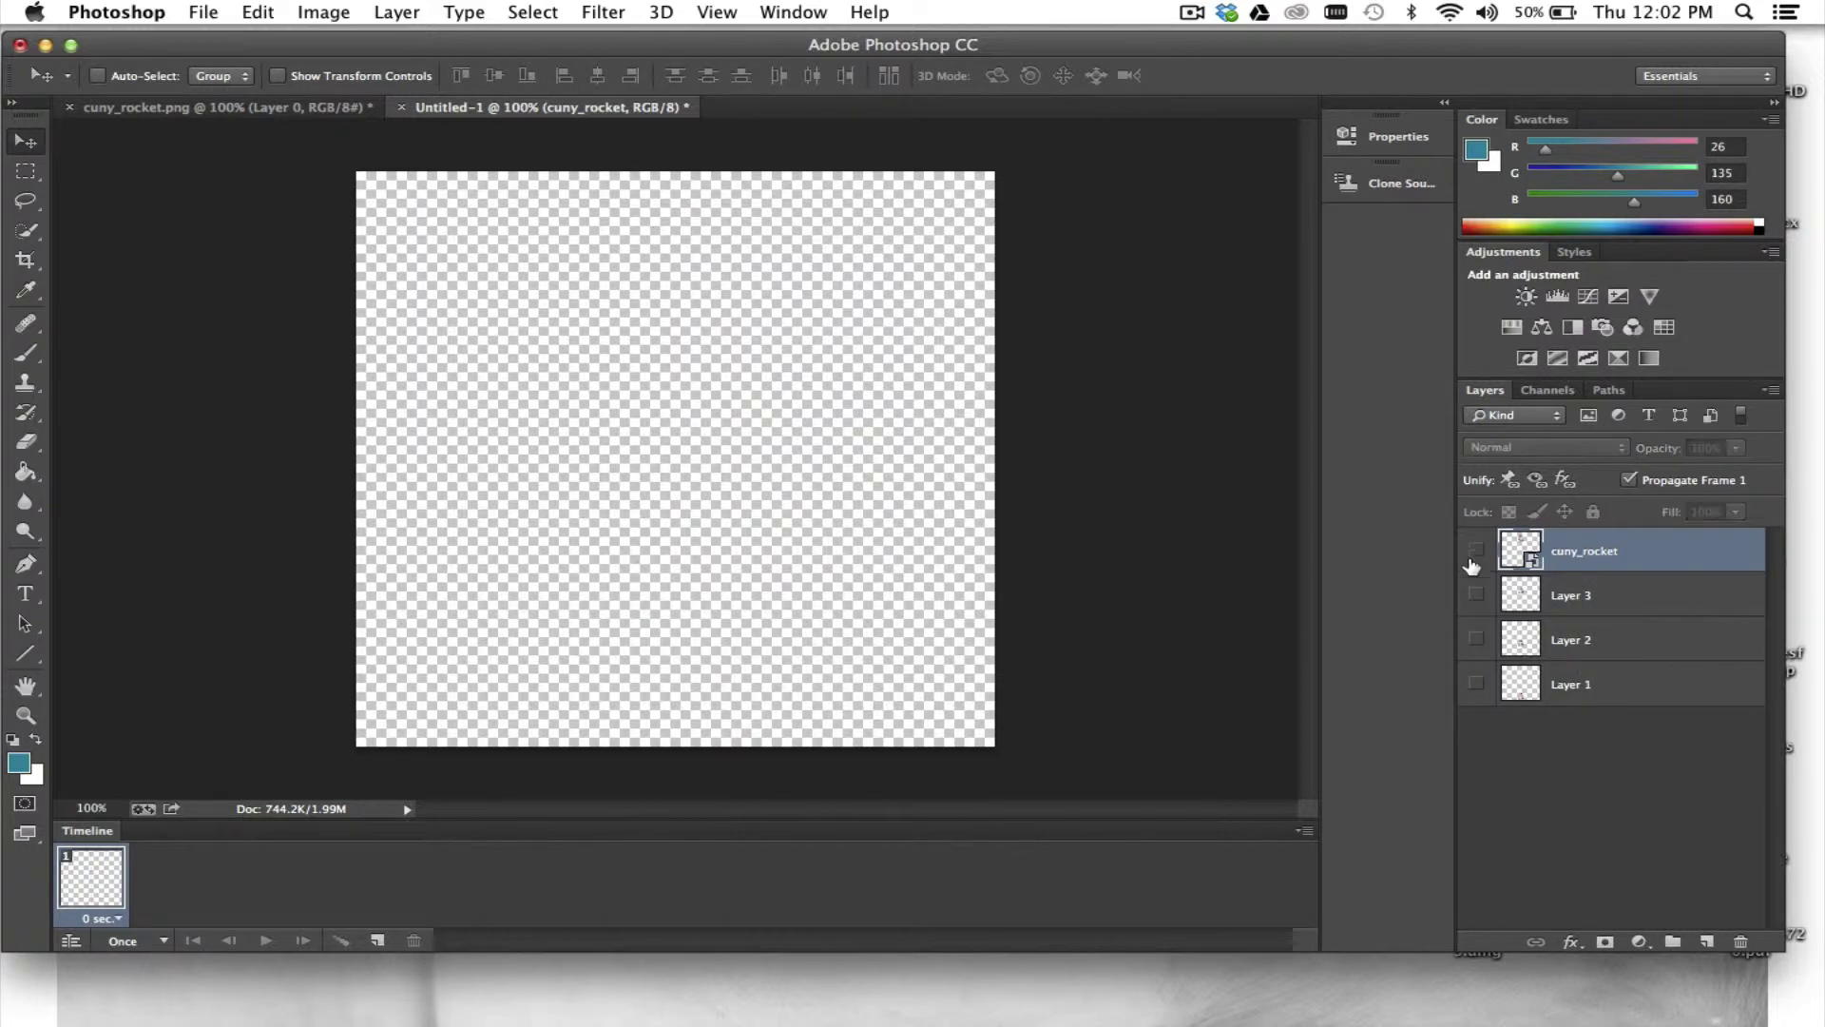
click(1476, 550)
click(1477, 595)
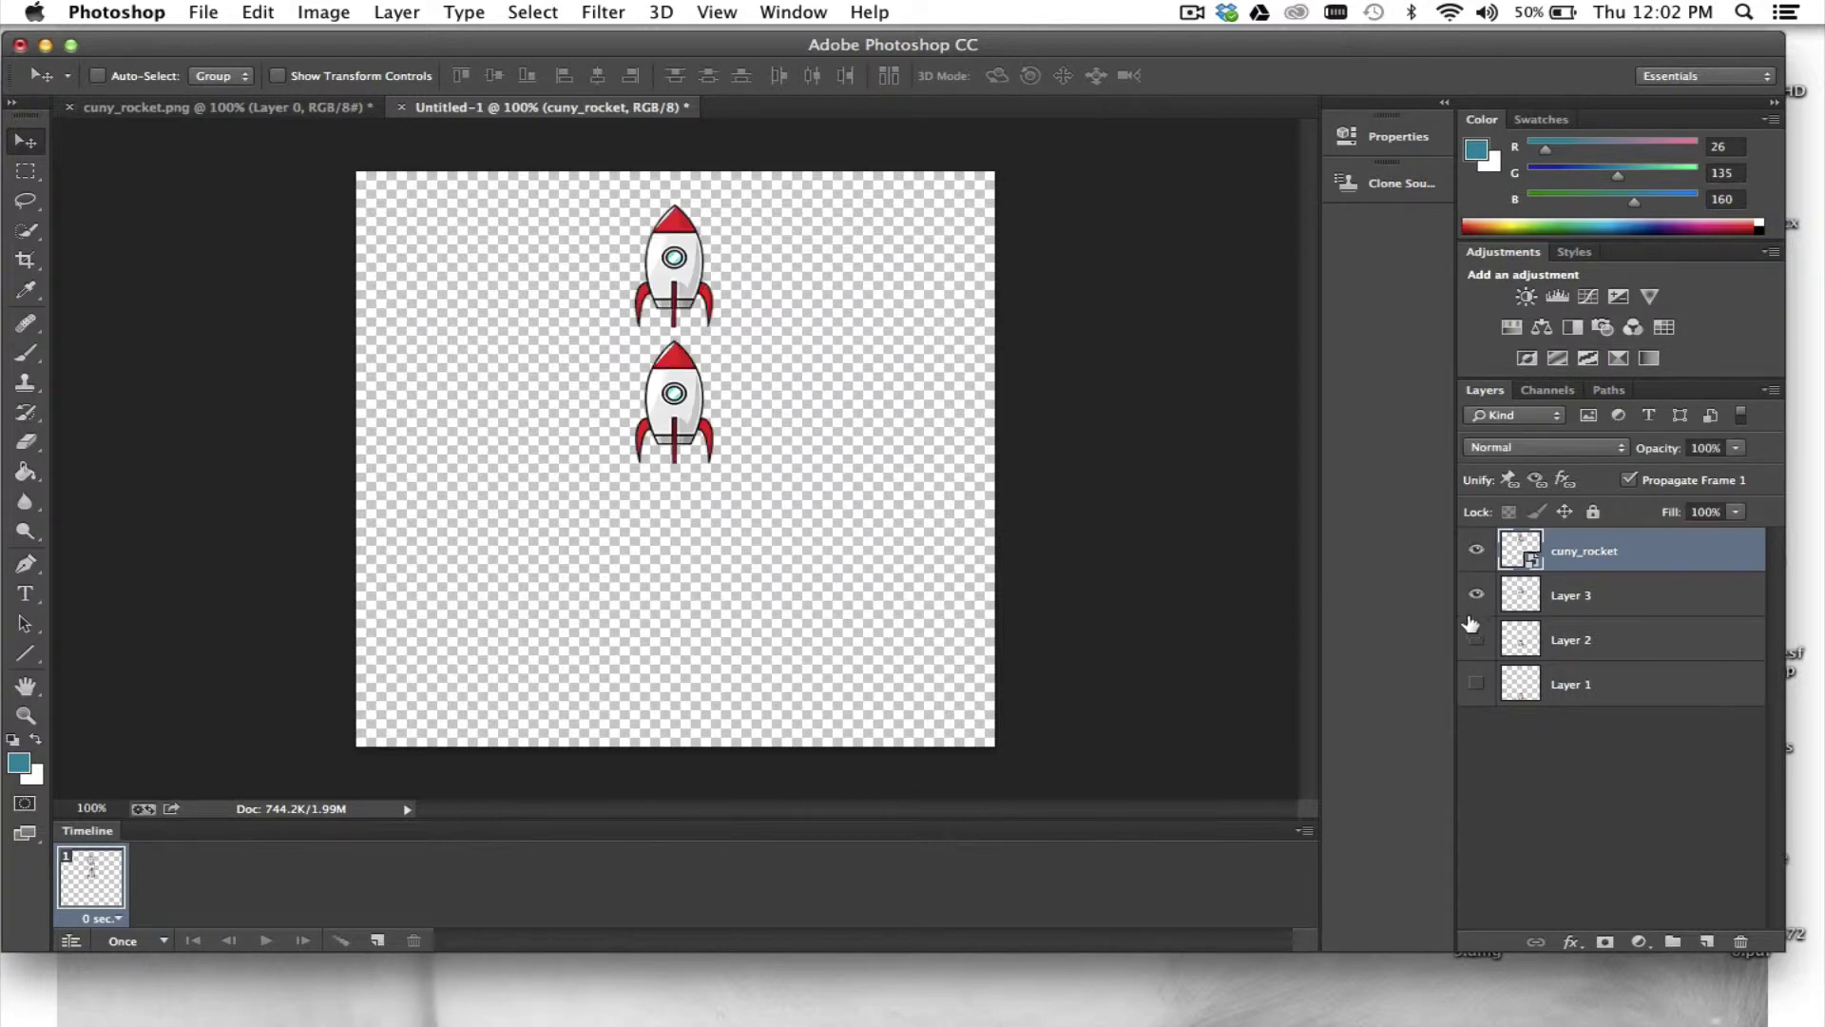
click(1476, 639)
click(1474, 685)
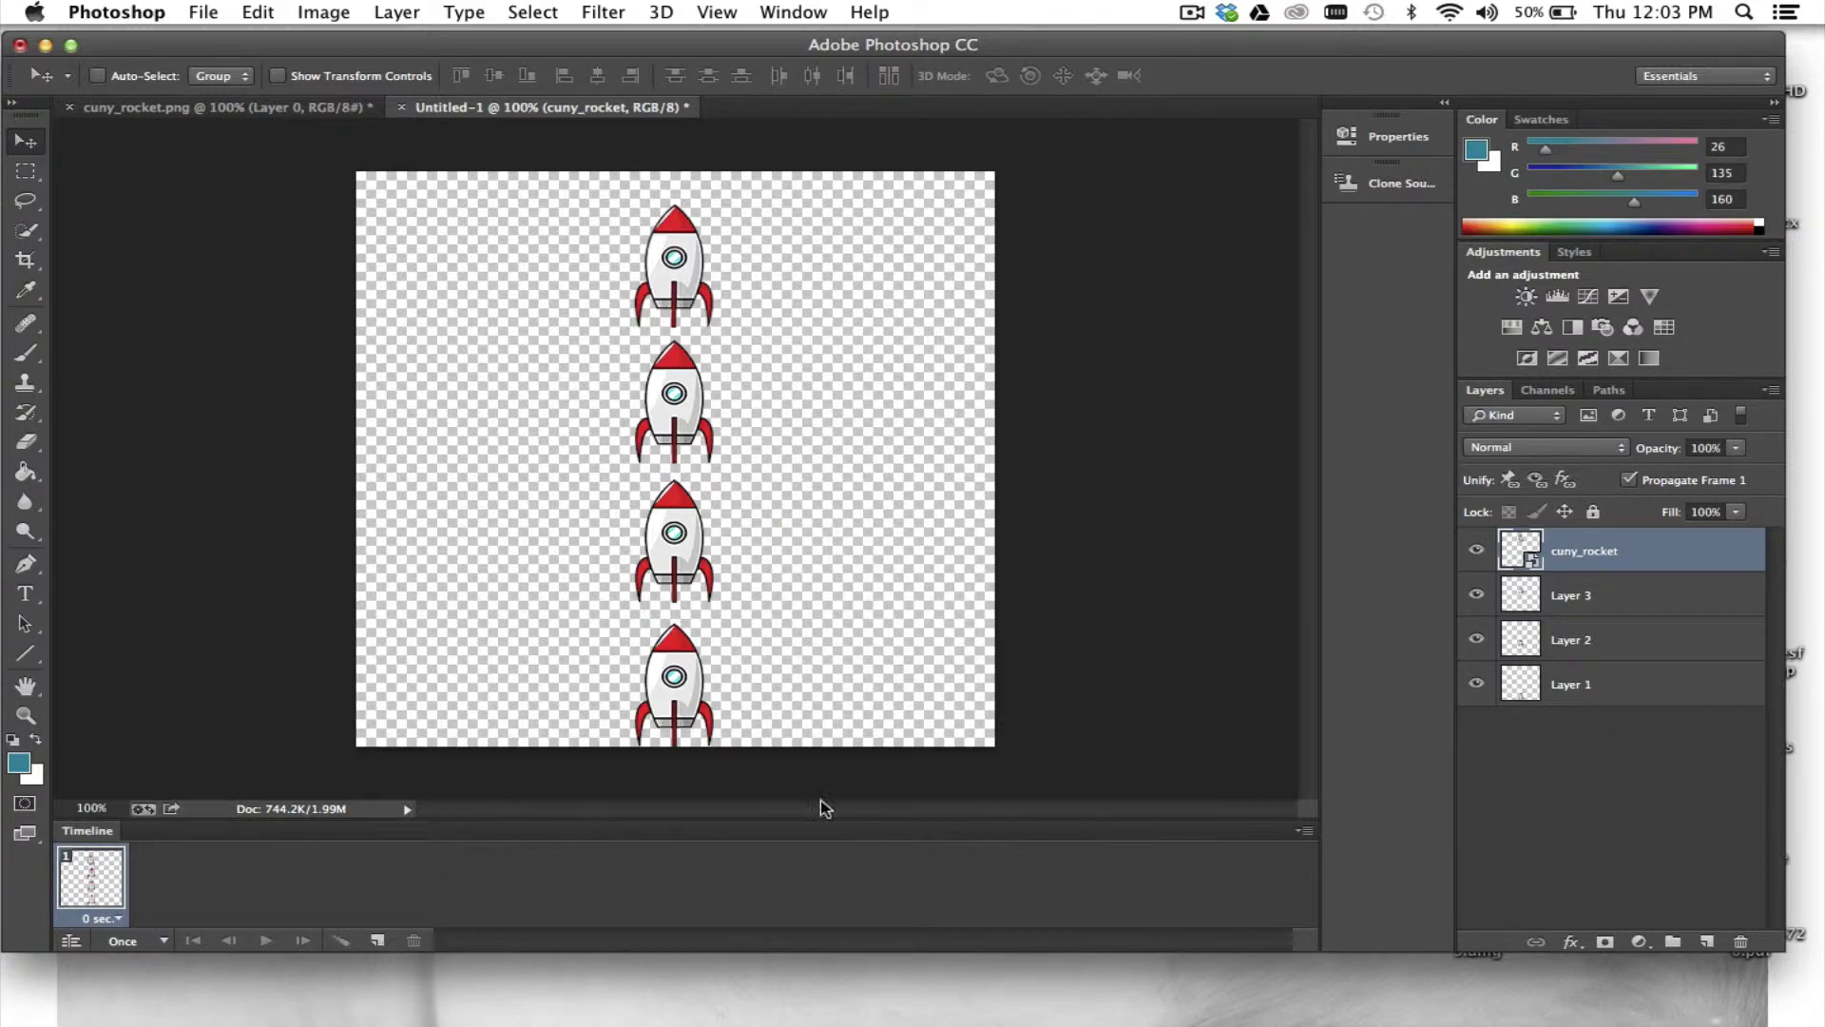
- Make animation frames from the four rocket layers
click(1305, 831)
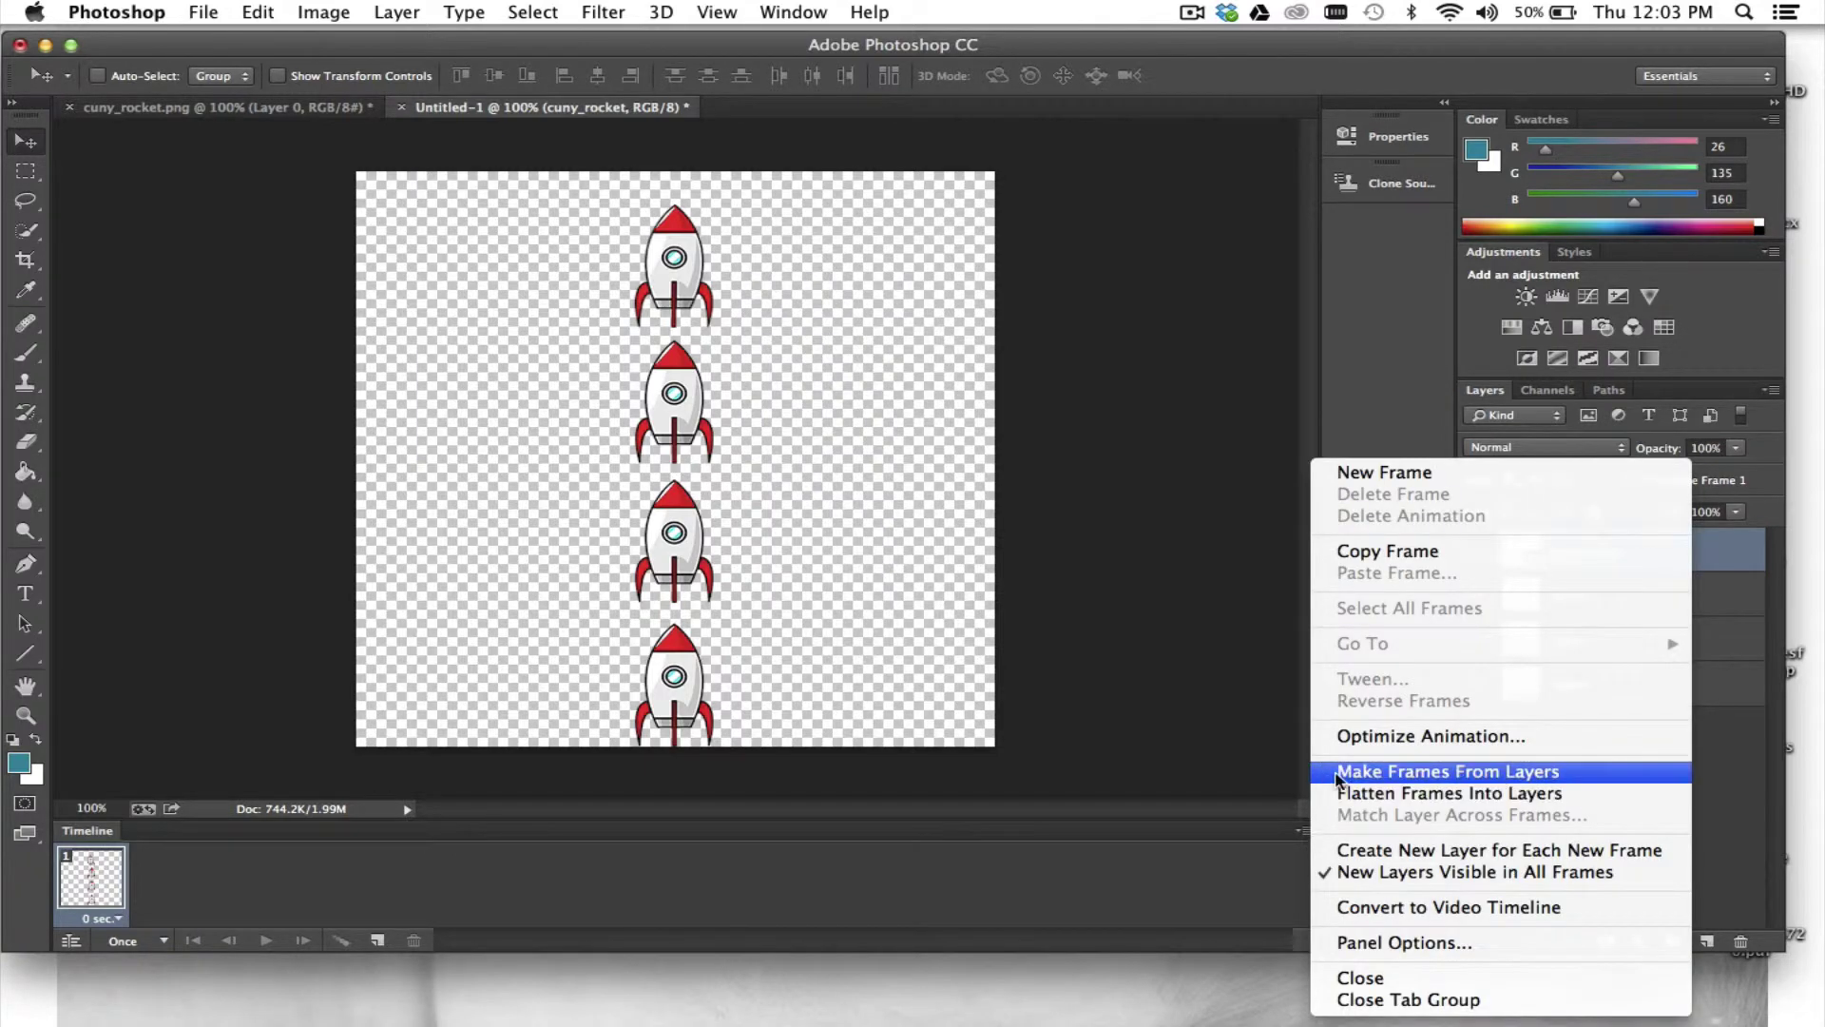
click(1338, 774)
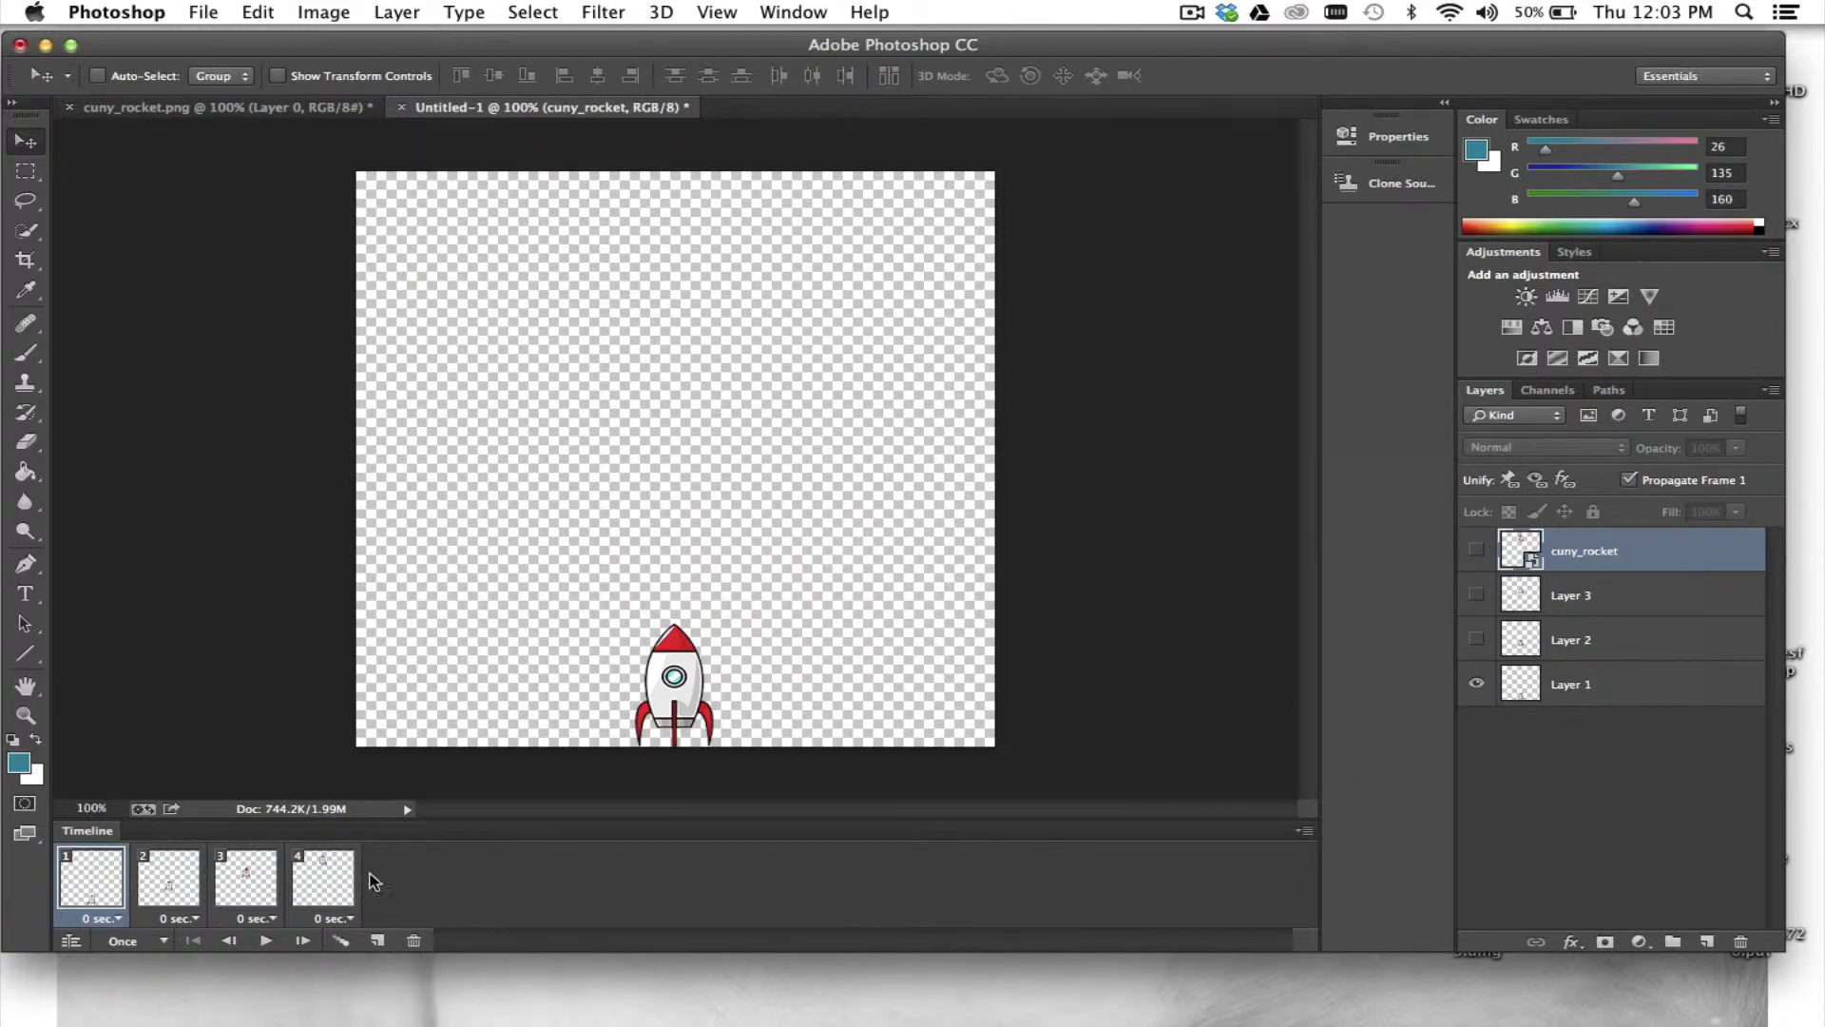
- Step through the four timeline frames twice to check the rocket's position in each one
click(149, 873)
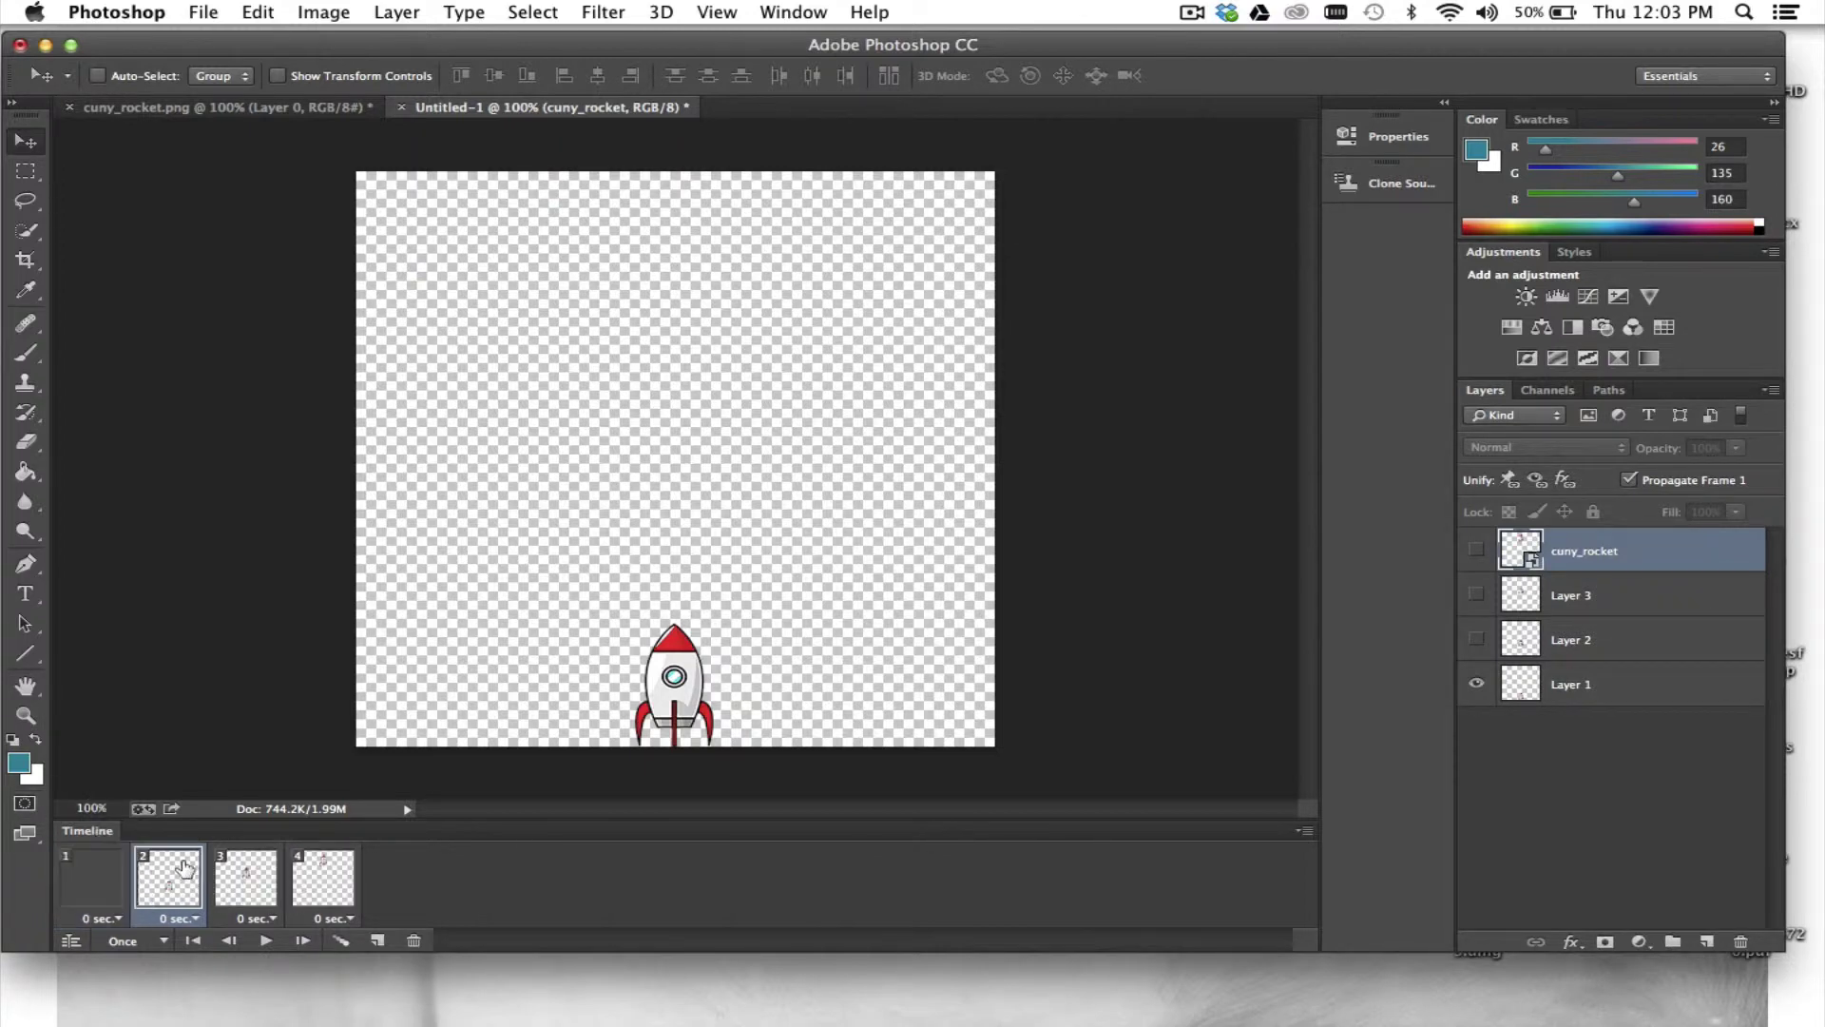
click(254, 884)
click(329, 900)
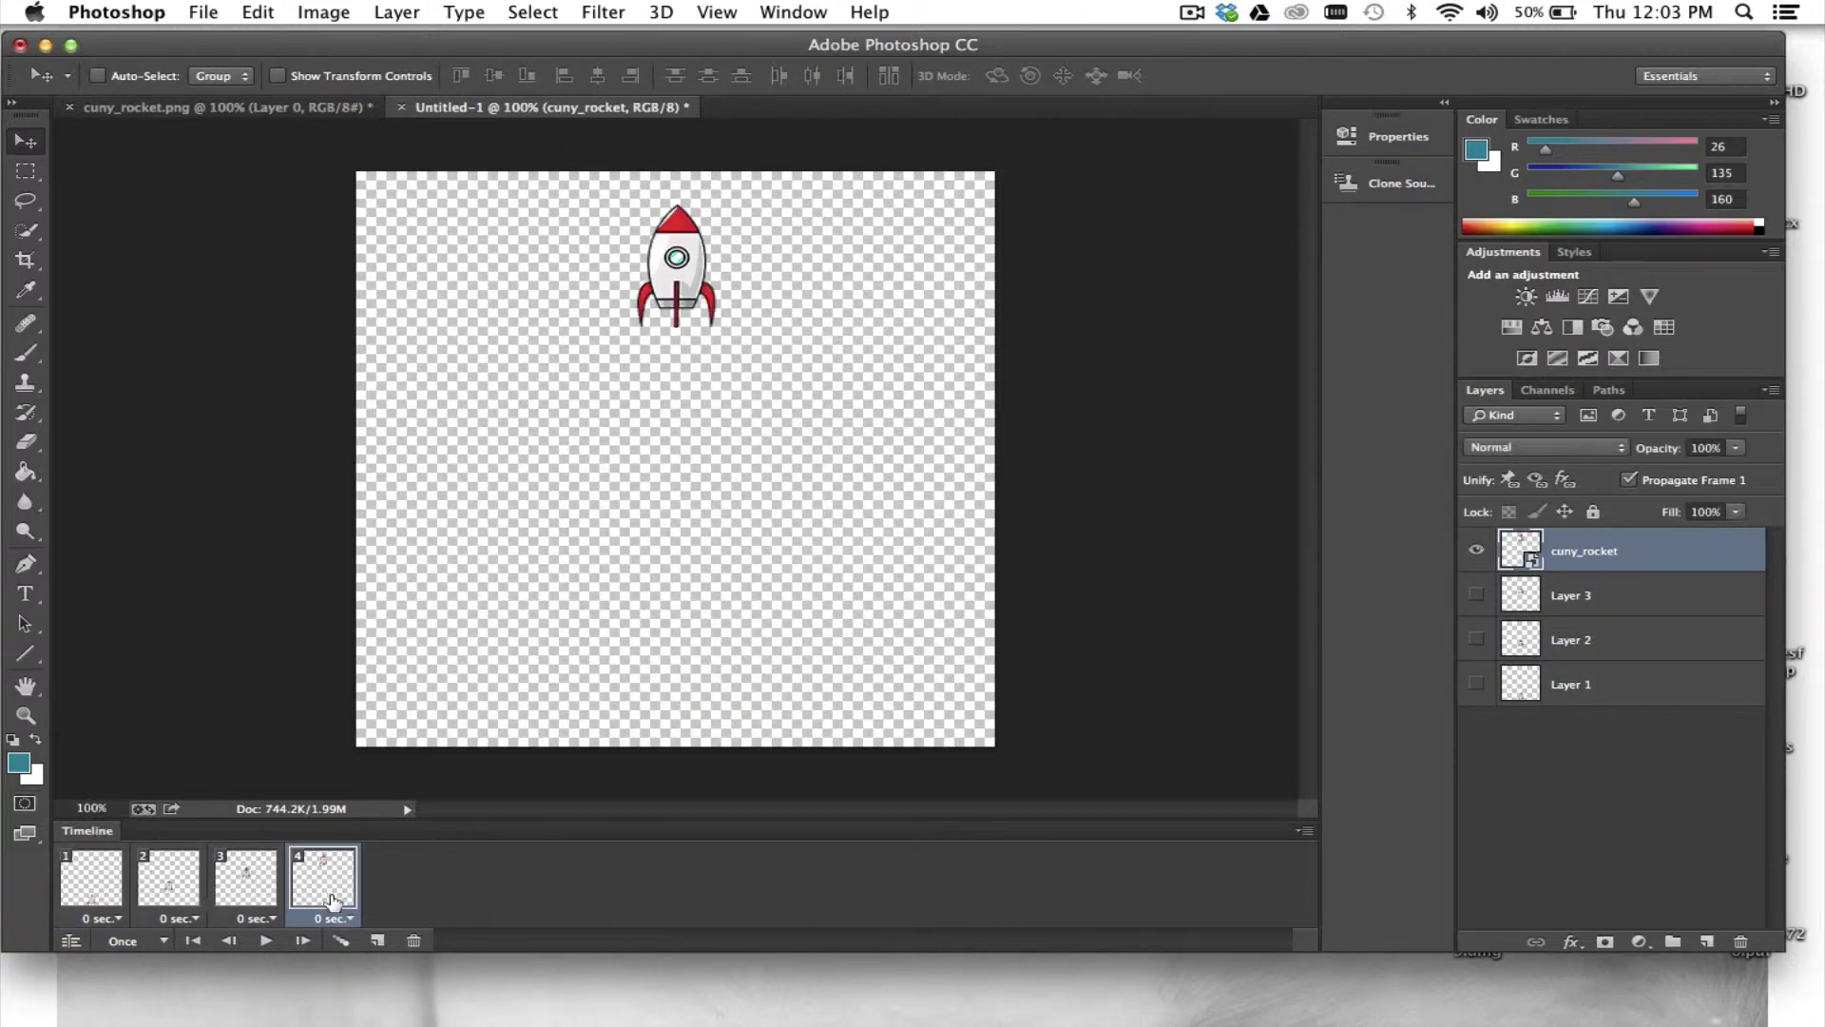
click(104, 882)
click(147, 879)
click(269, 878)
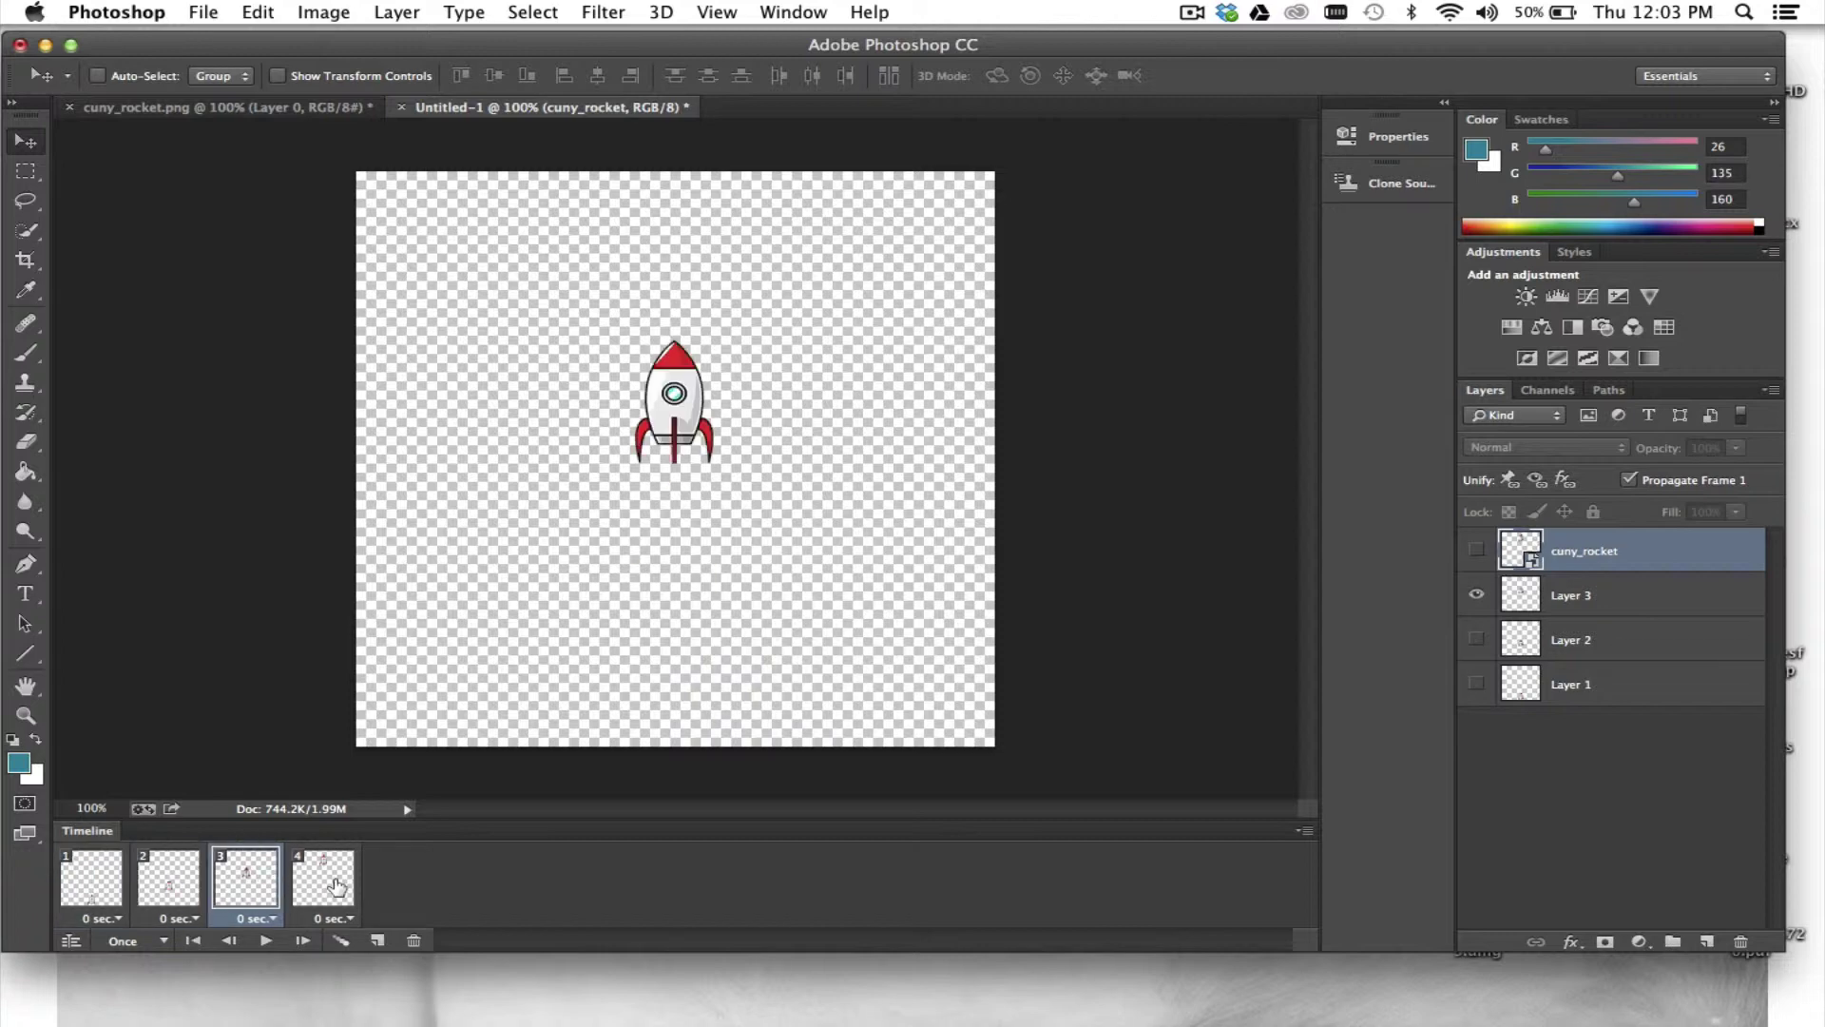
click(333, 885)
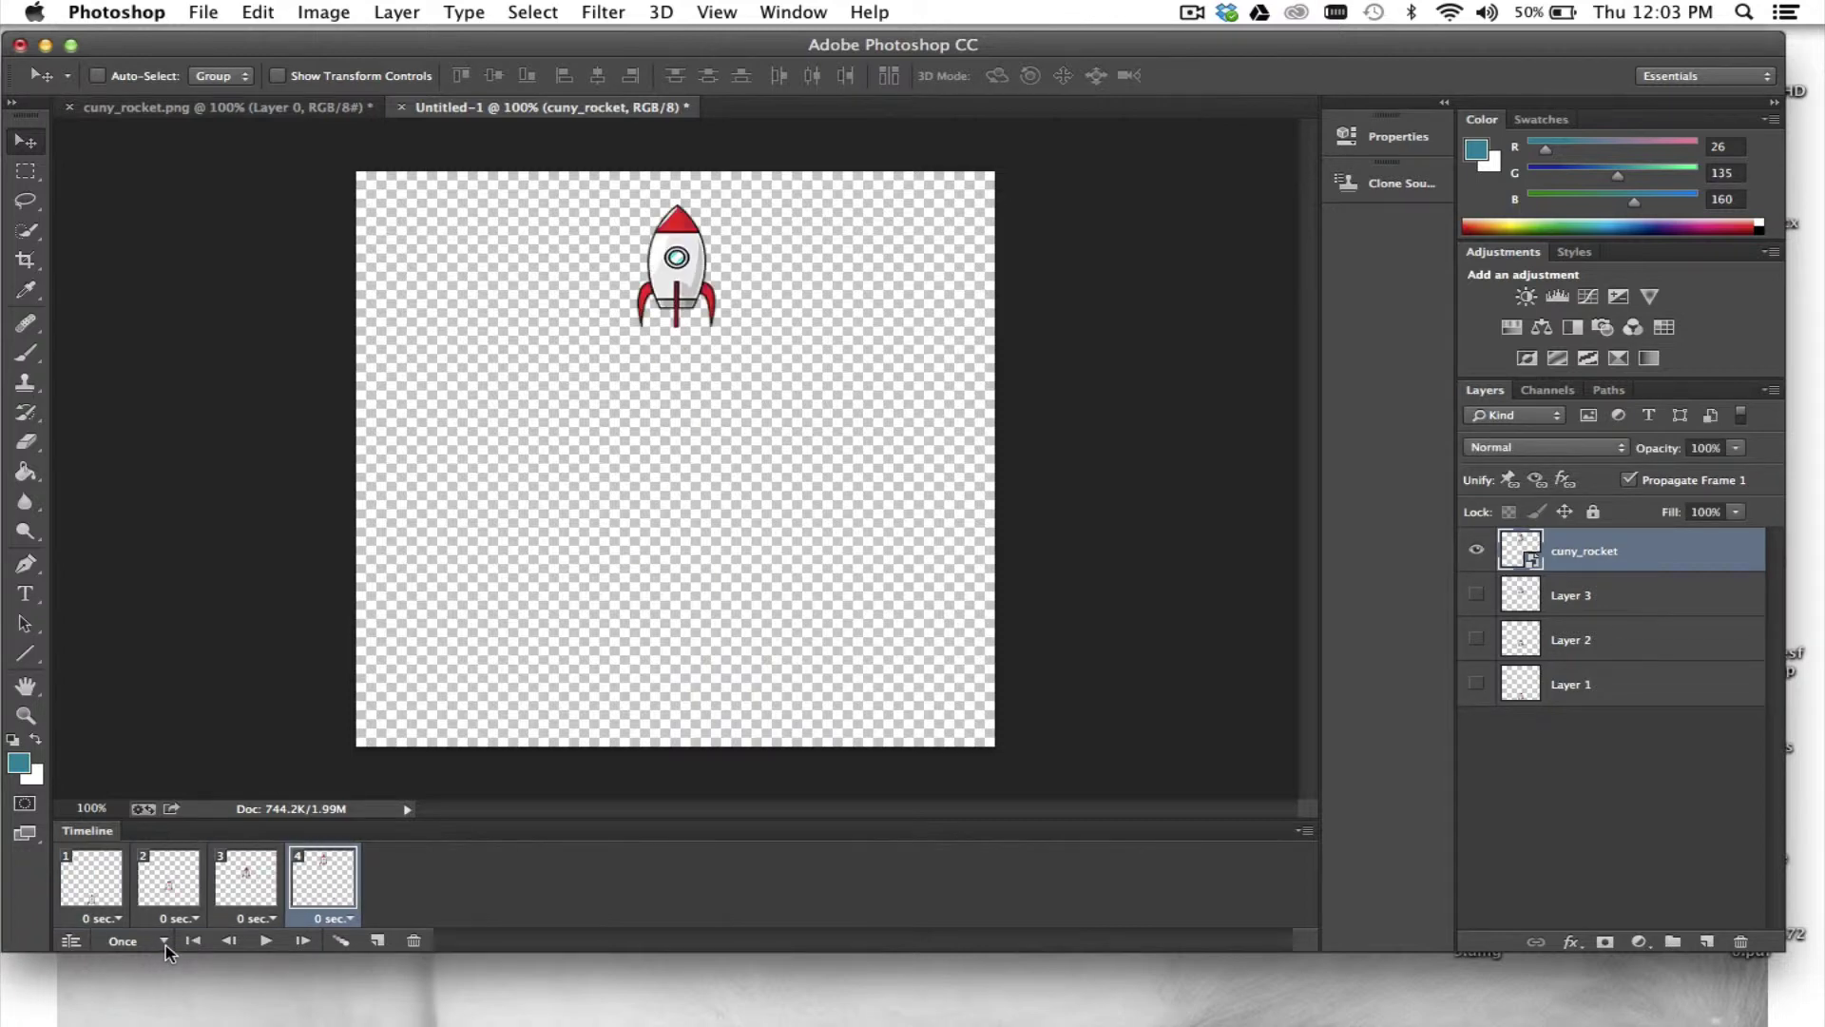
- Set the delay of all four frames to 0.2 seconds and play the animation
click(114, 919)
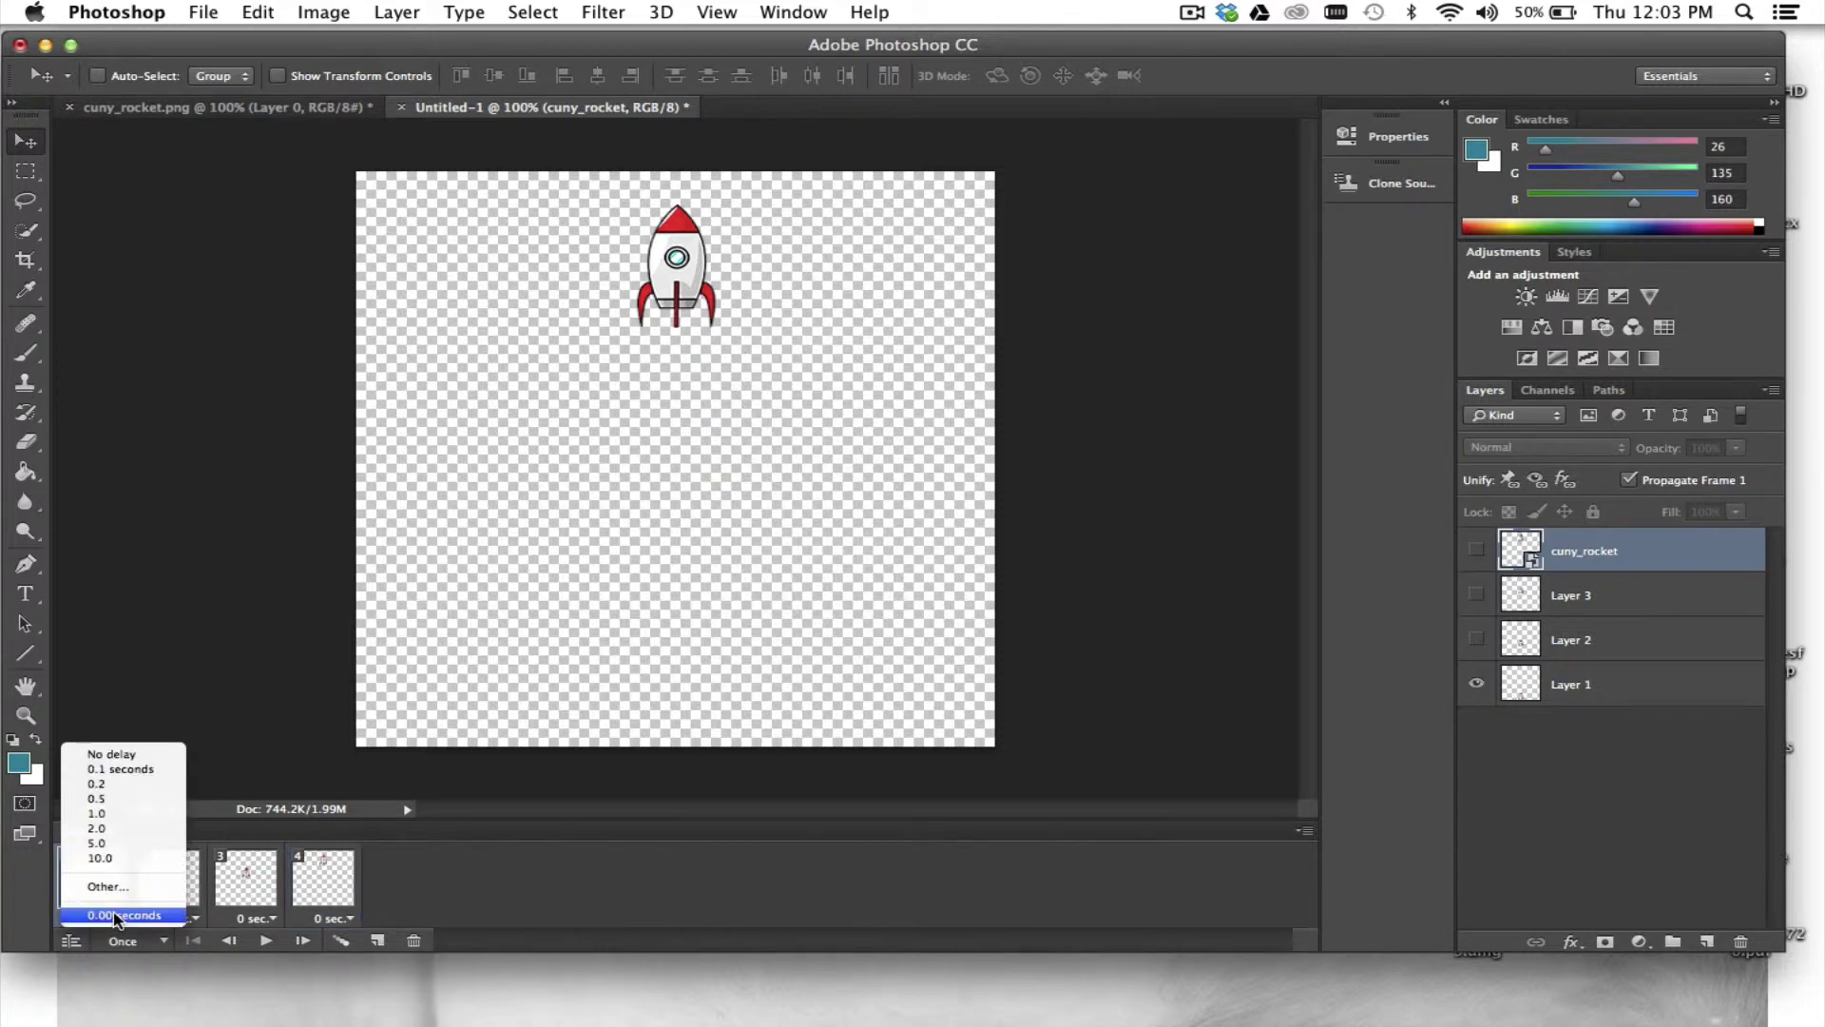
click(105, 785)
shift+click(316, 891)
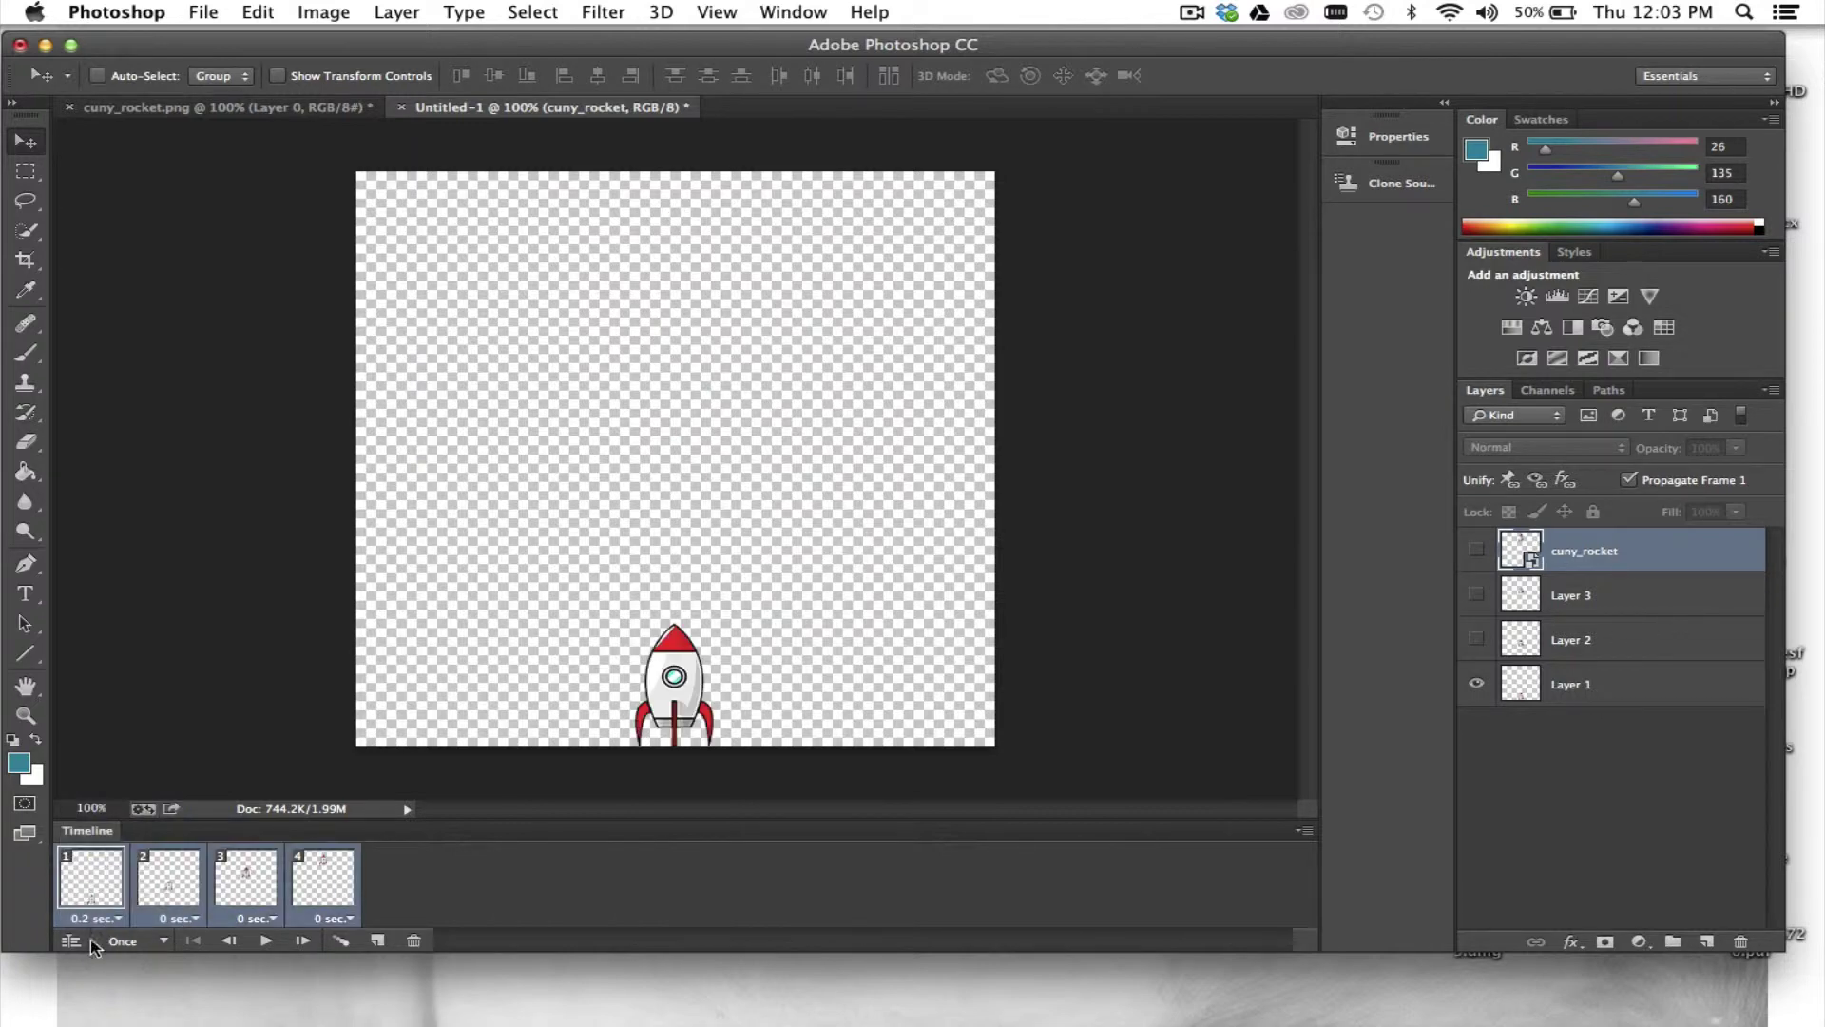
click(166, 942)
click(112, 918)
click(102, 785)
click(266, 941)
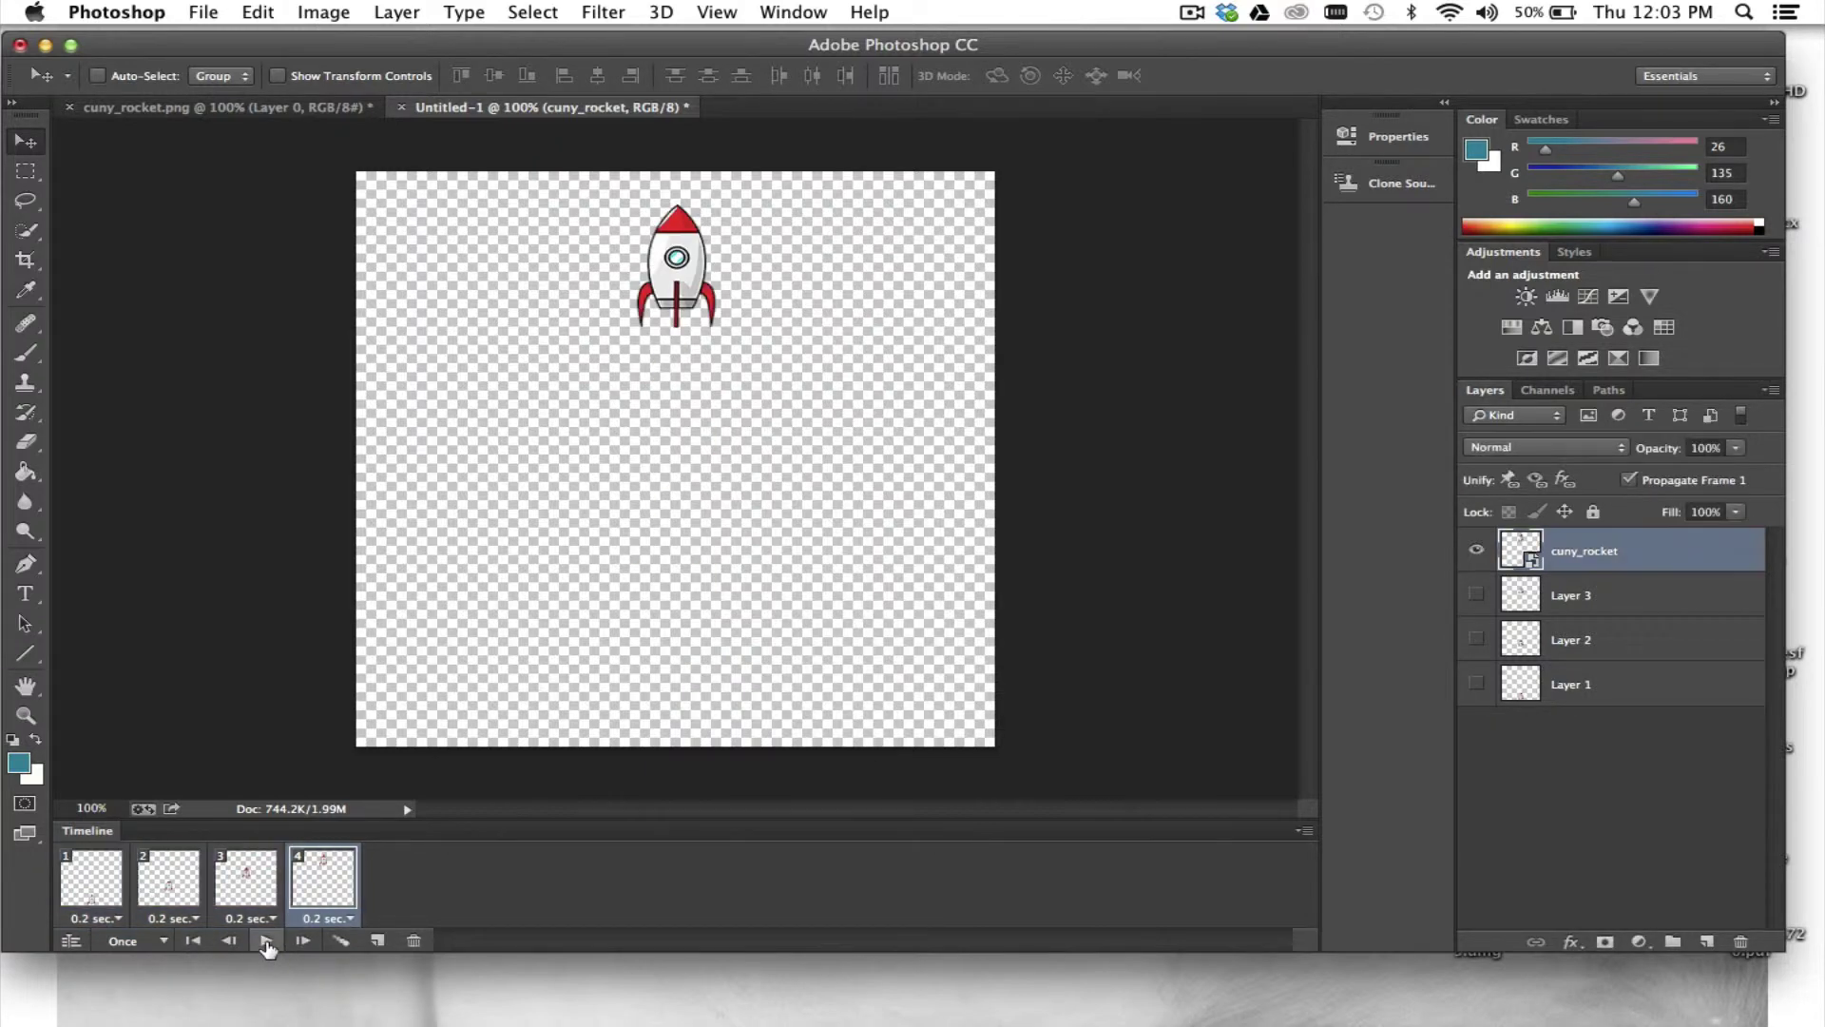
- Set the animation's looping option to Forever, play it to check the loop, and stop playback
click(163, 941)
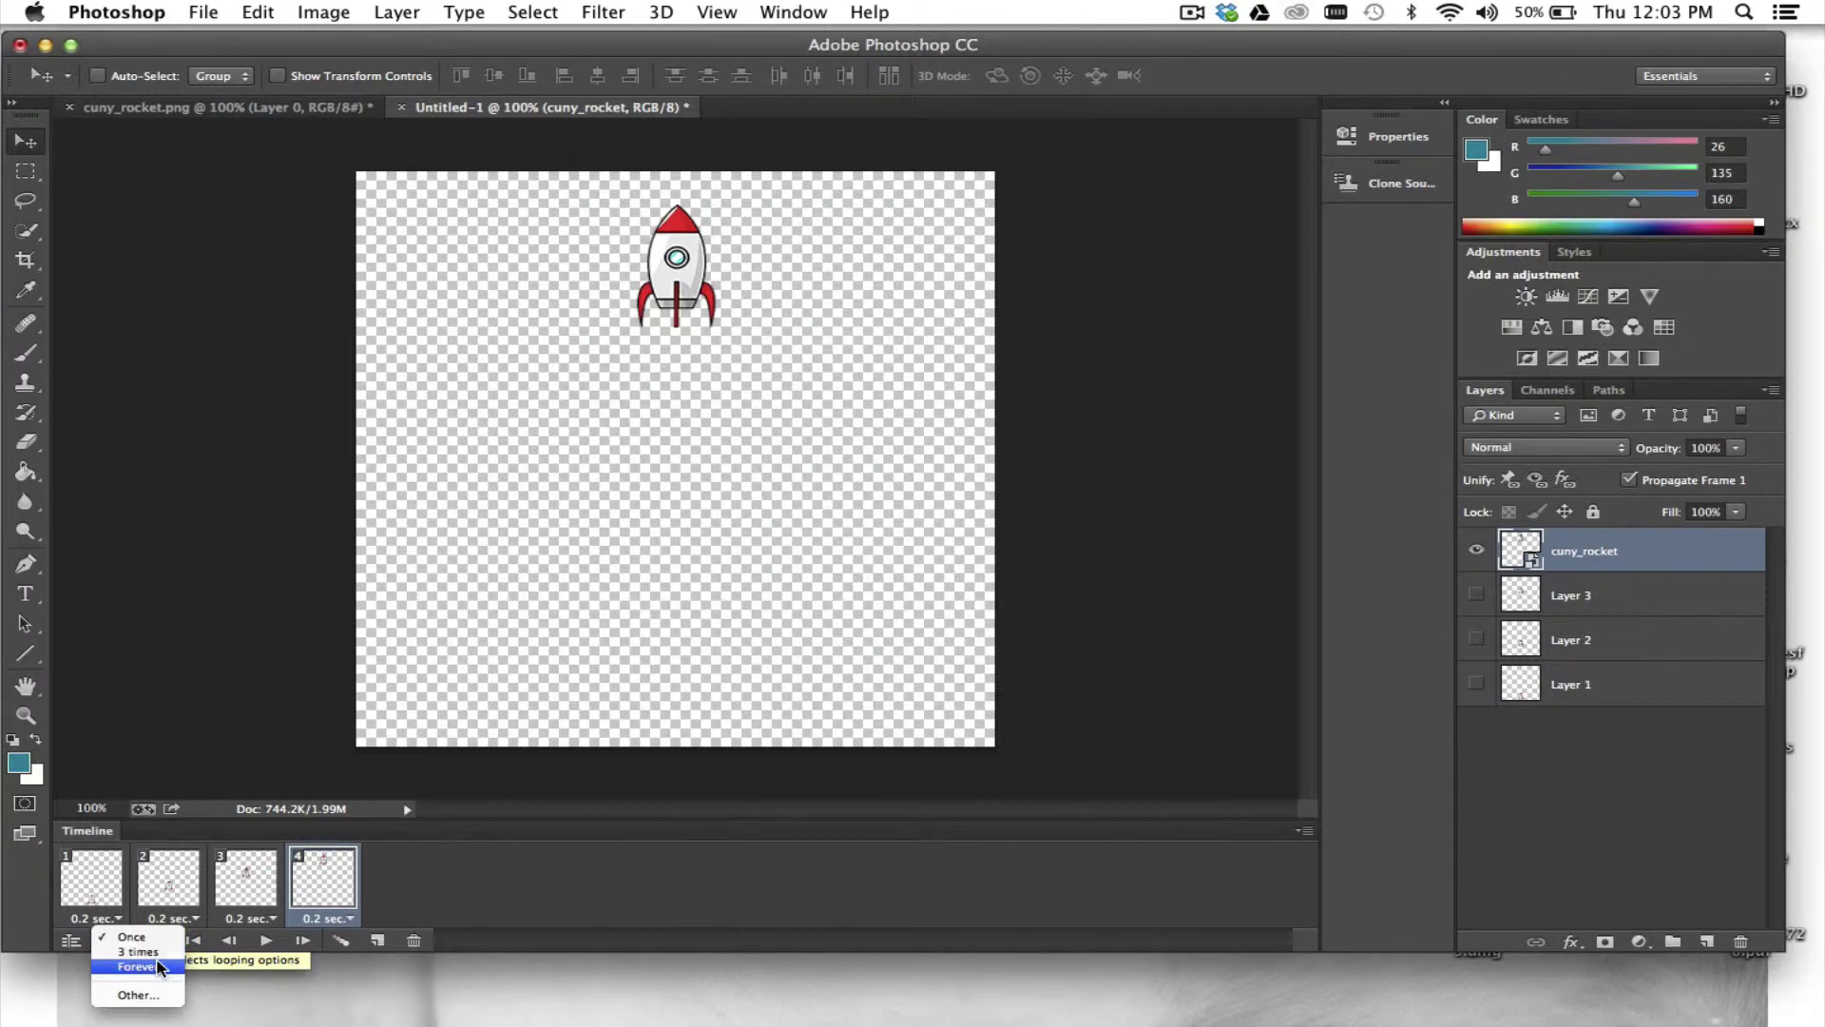
click(160, 966)
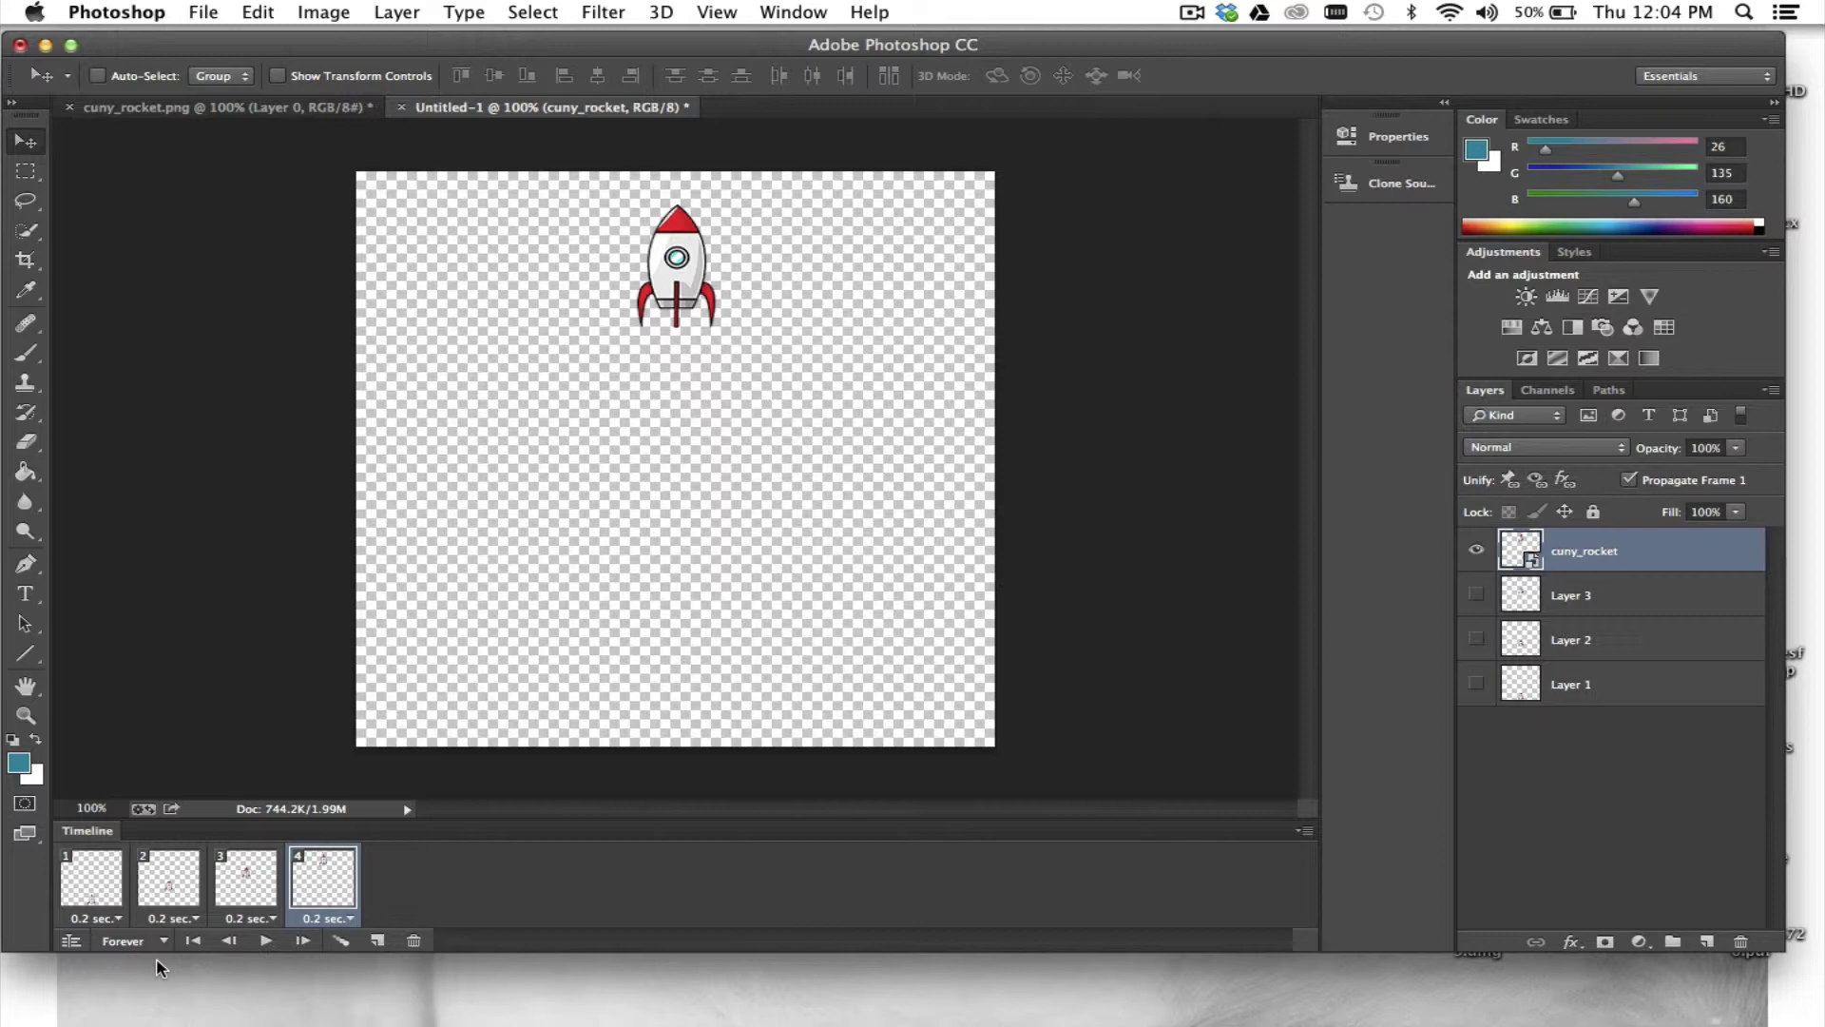
click(266, 941)
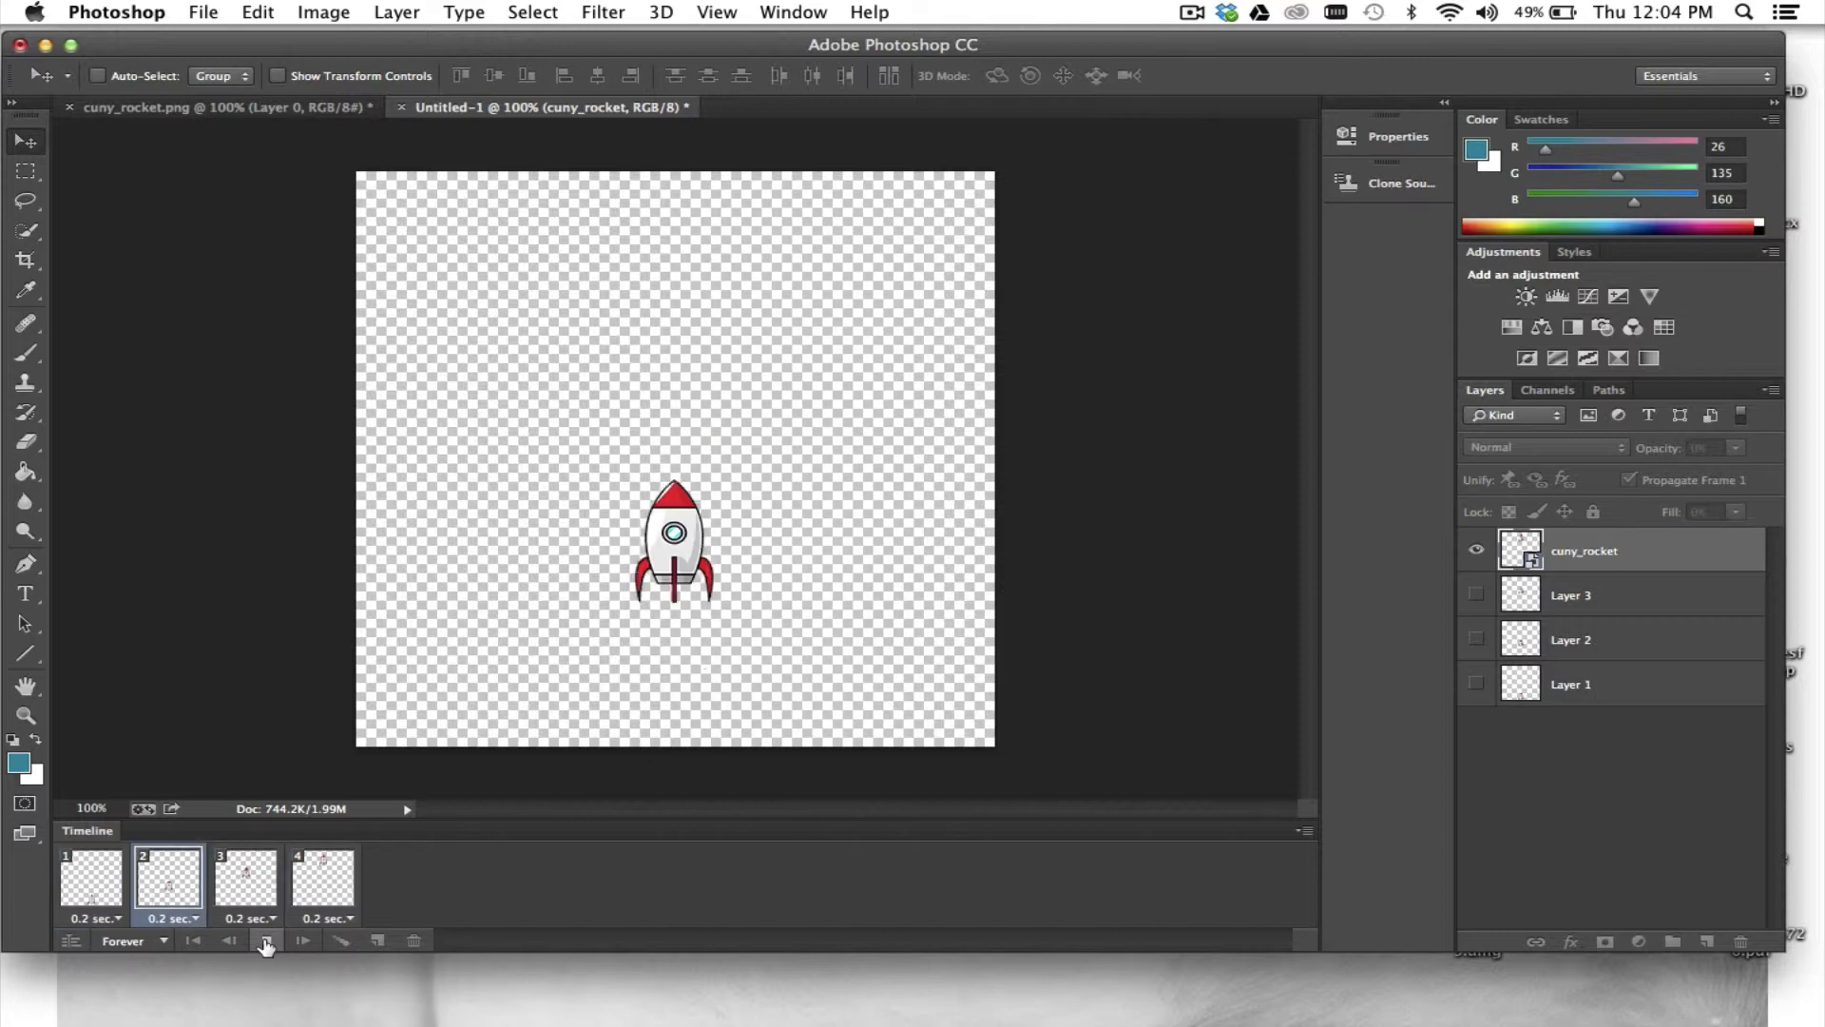
click(266, 942)
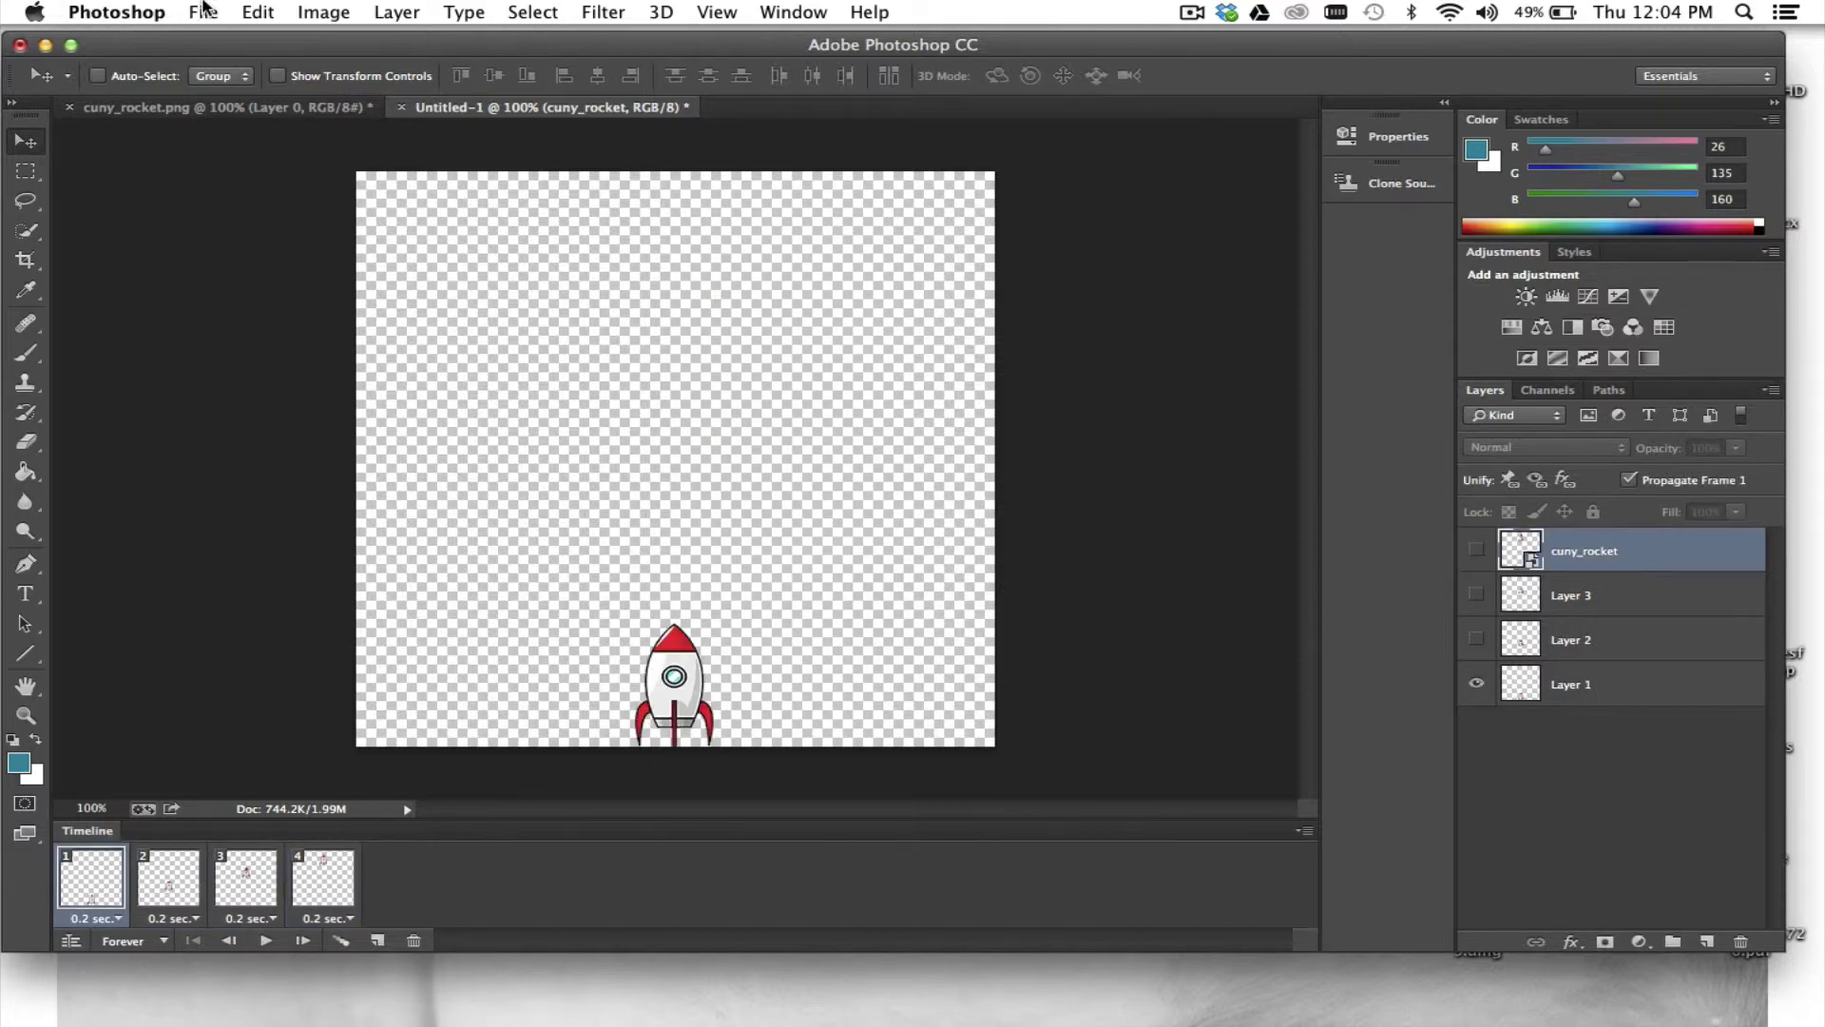
- Open Save for Web for the animation, preview the GIF in Firefox, and return to Photoshop
click(202, 12)
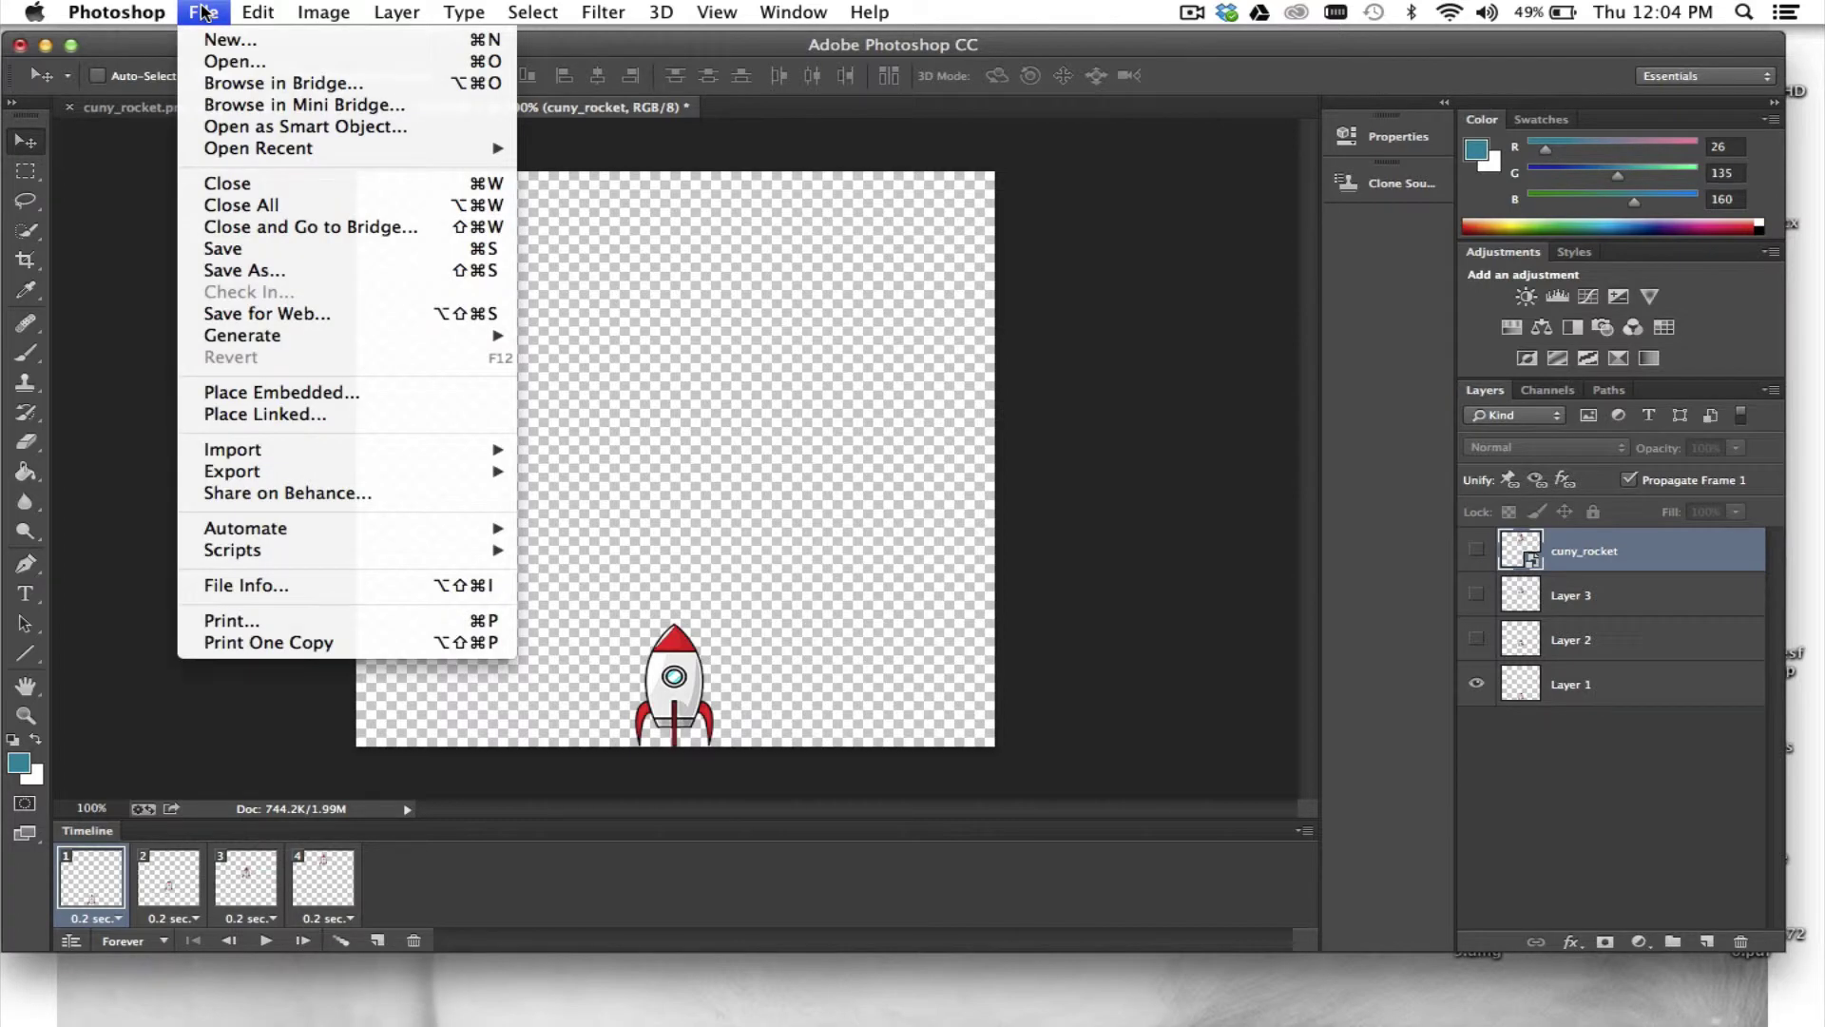
click(222, 316)
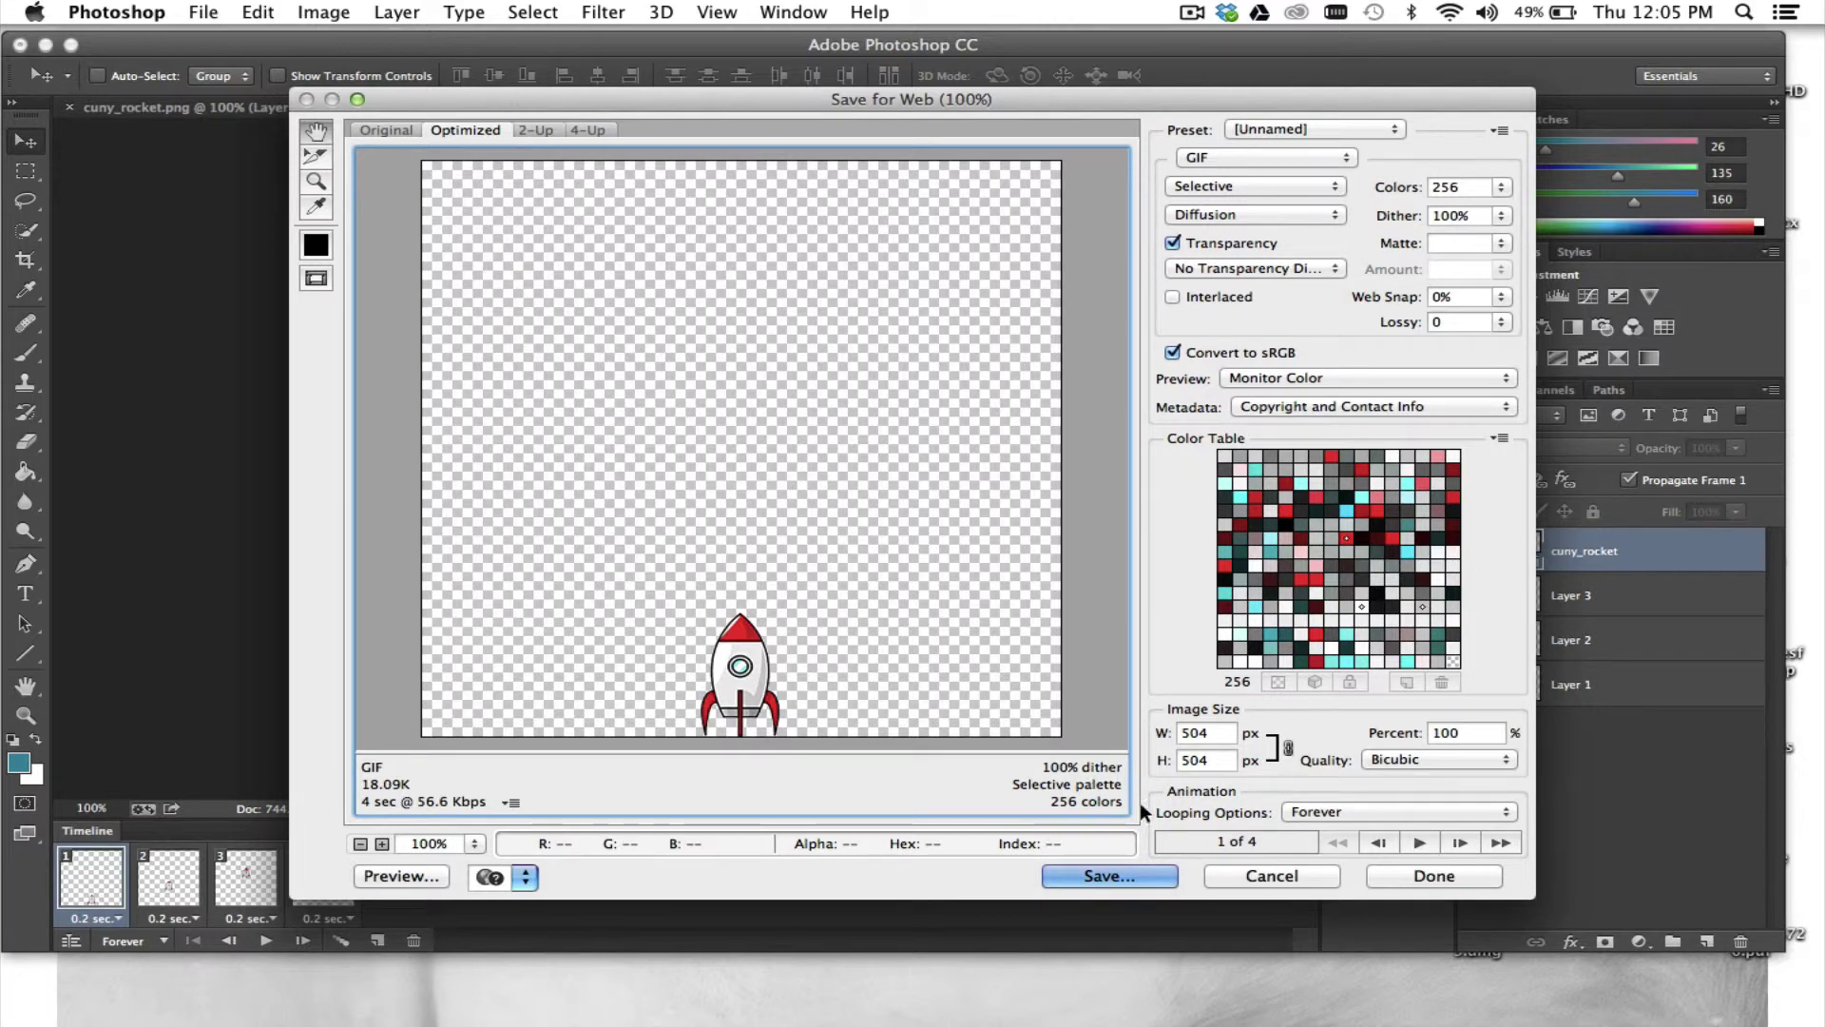
click(392, 875)
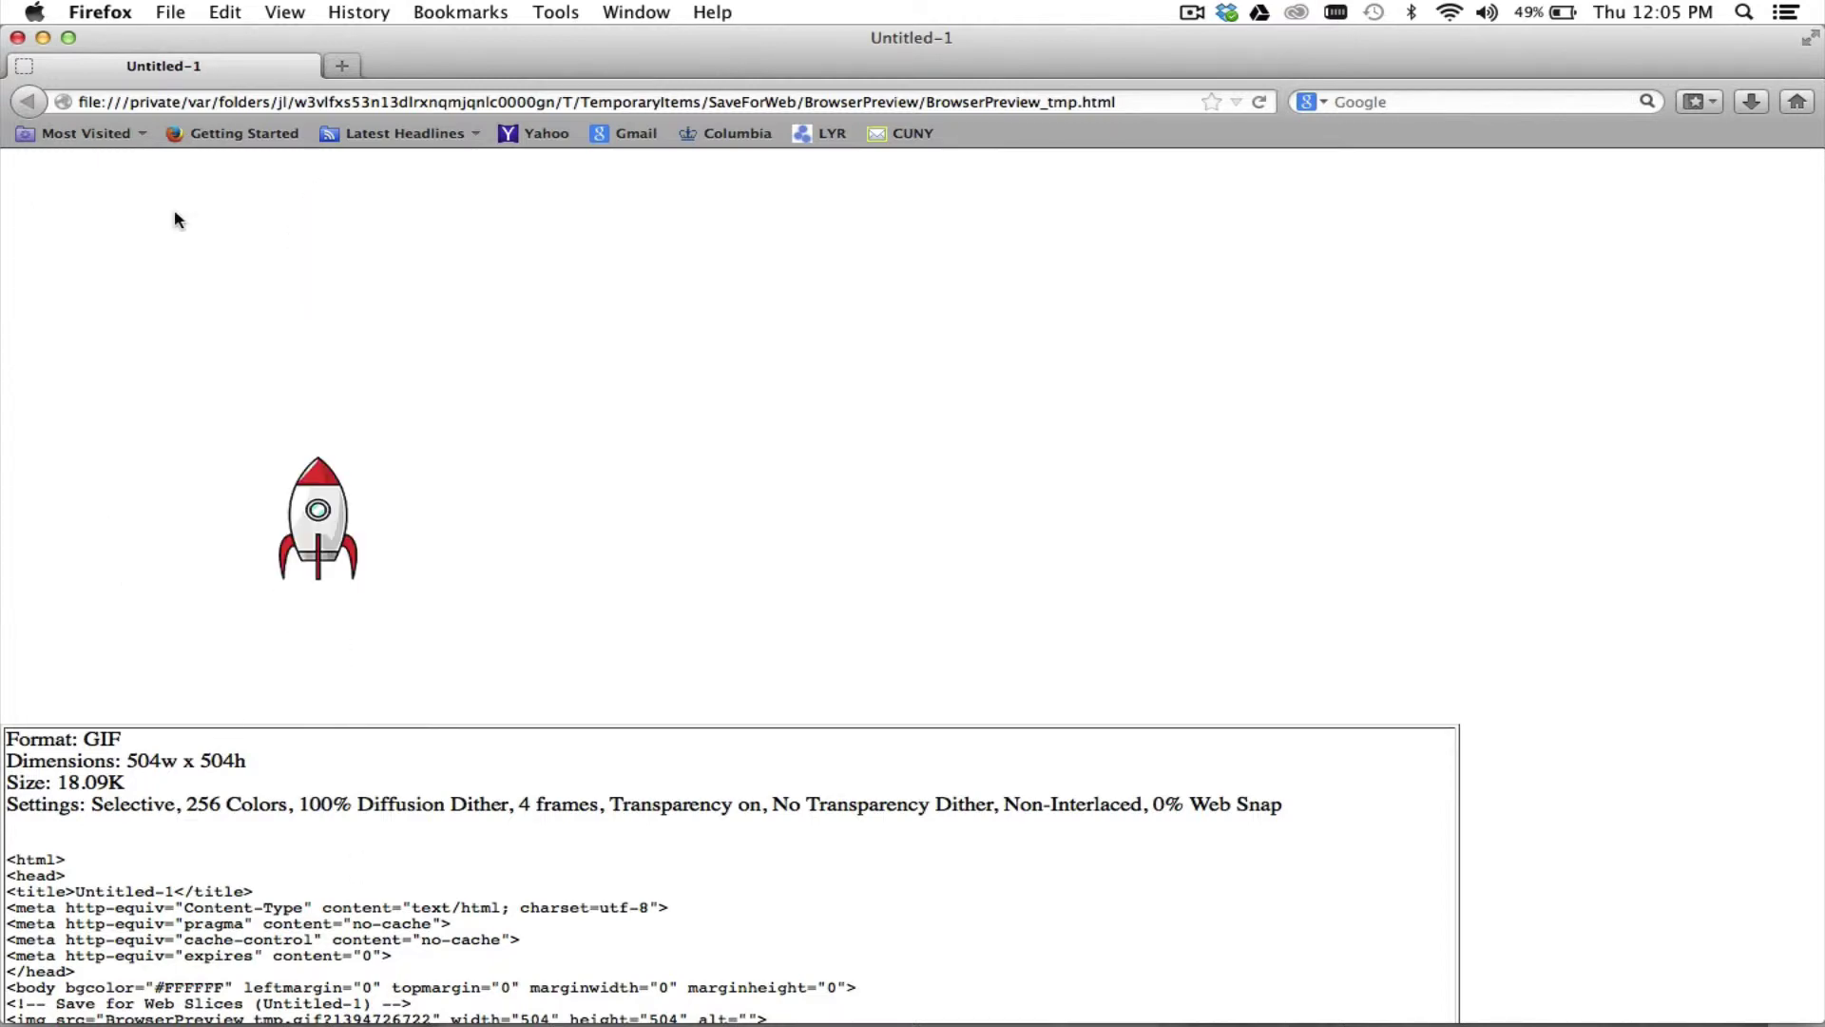
click(341, 67)
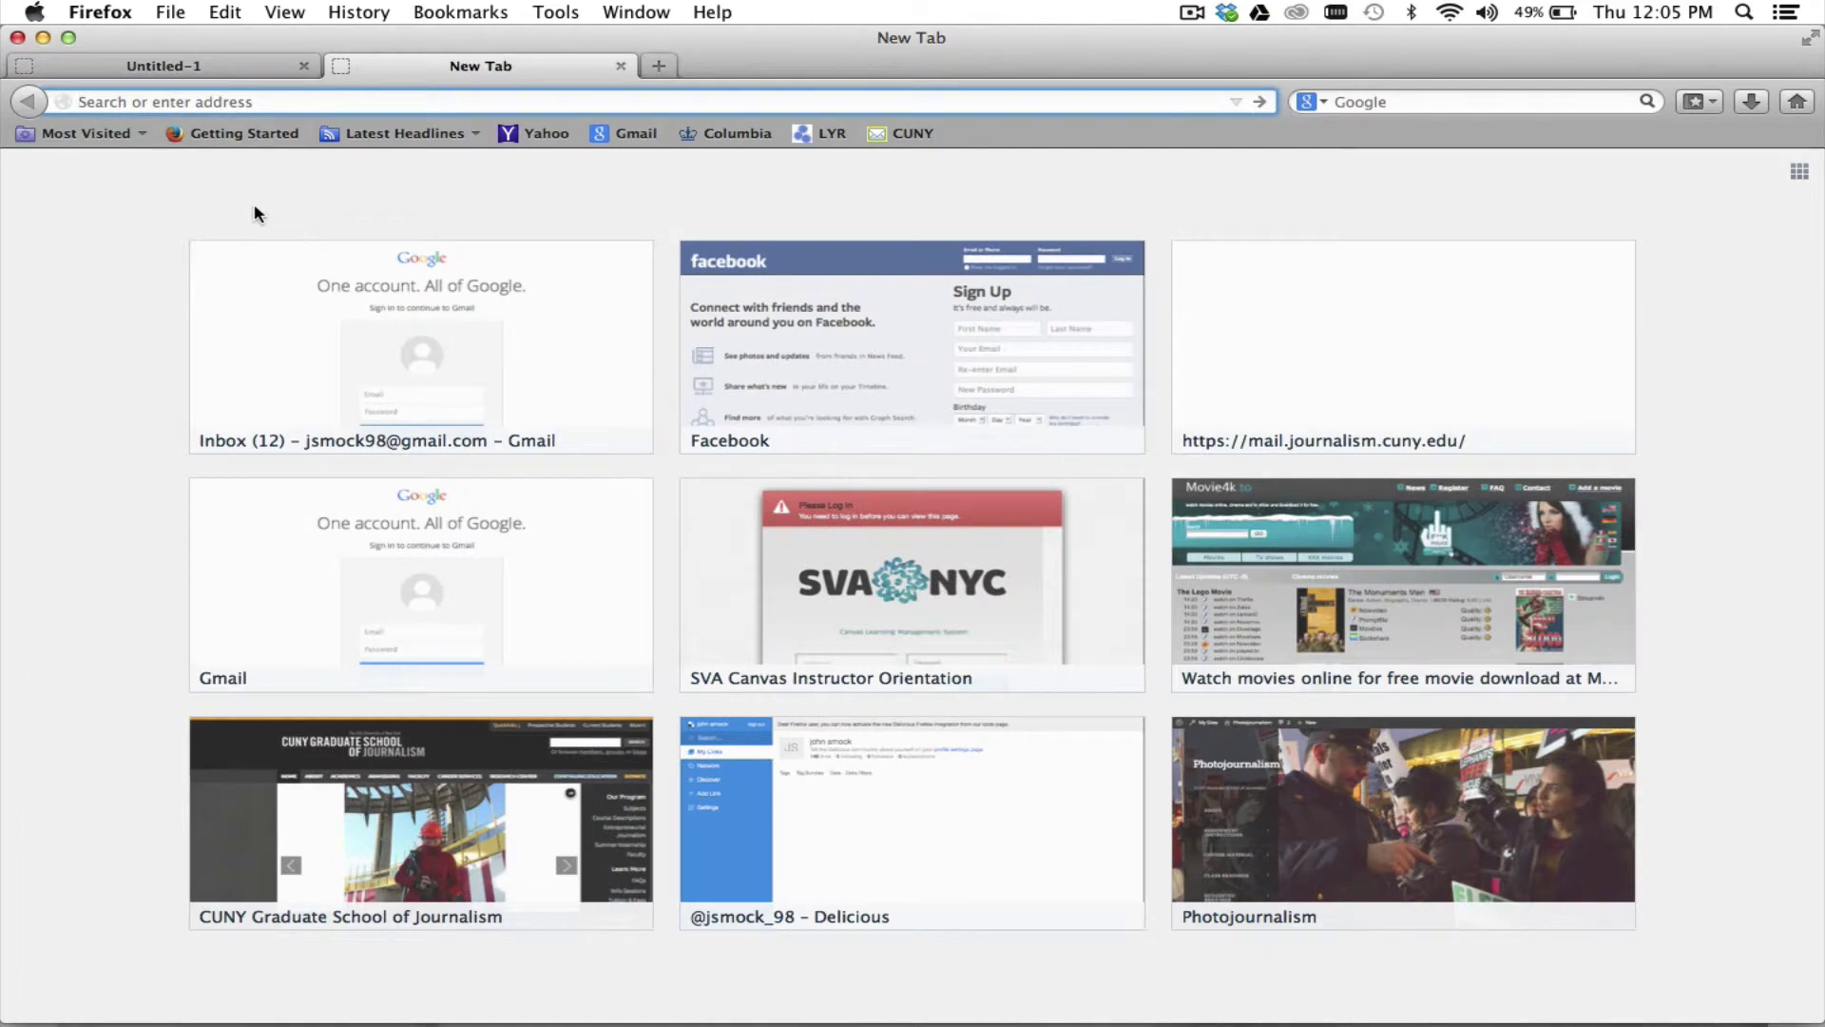
key(super+Tab)
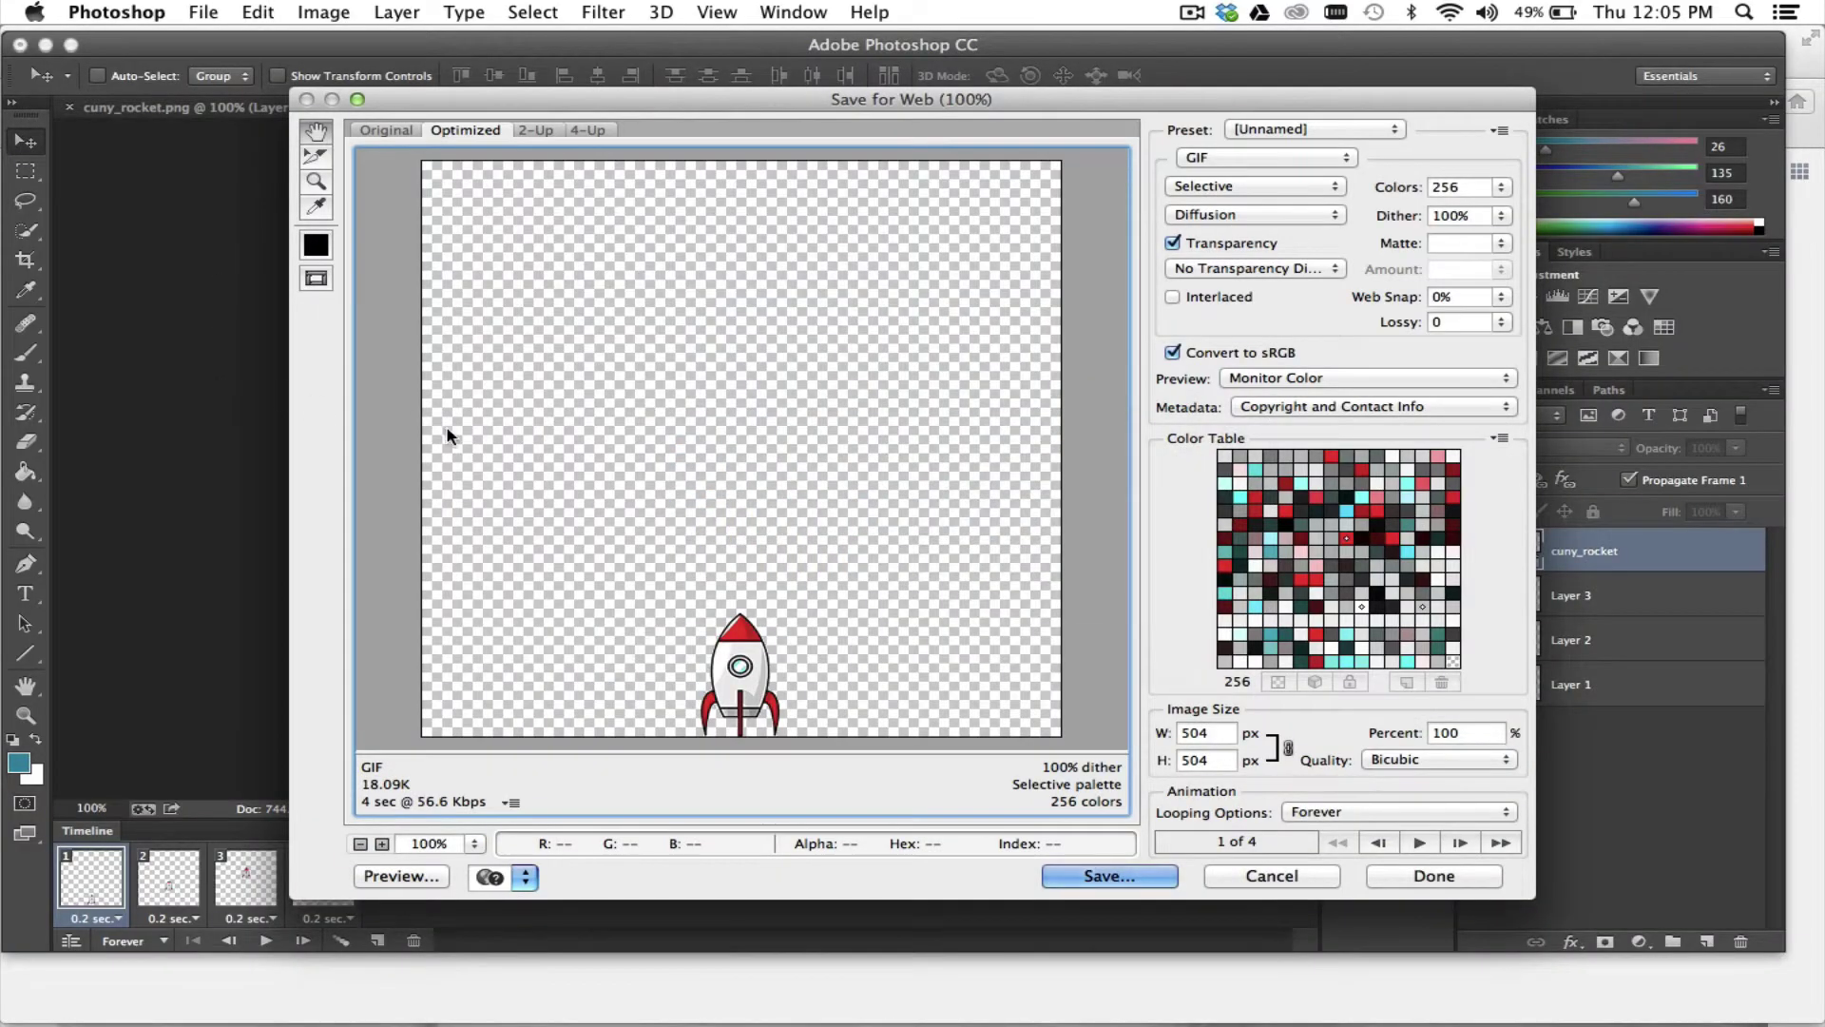
- Save the optimized animation to the Desktop as TEST.gif
click(1102, 876)
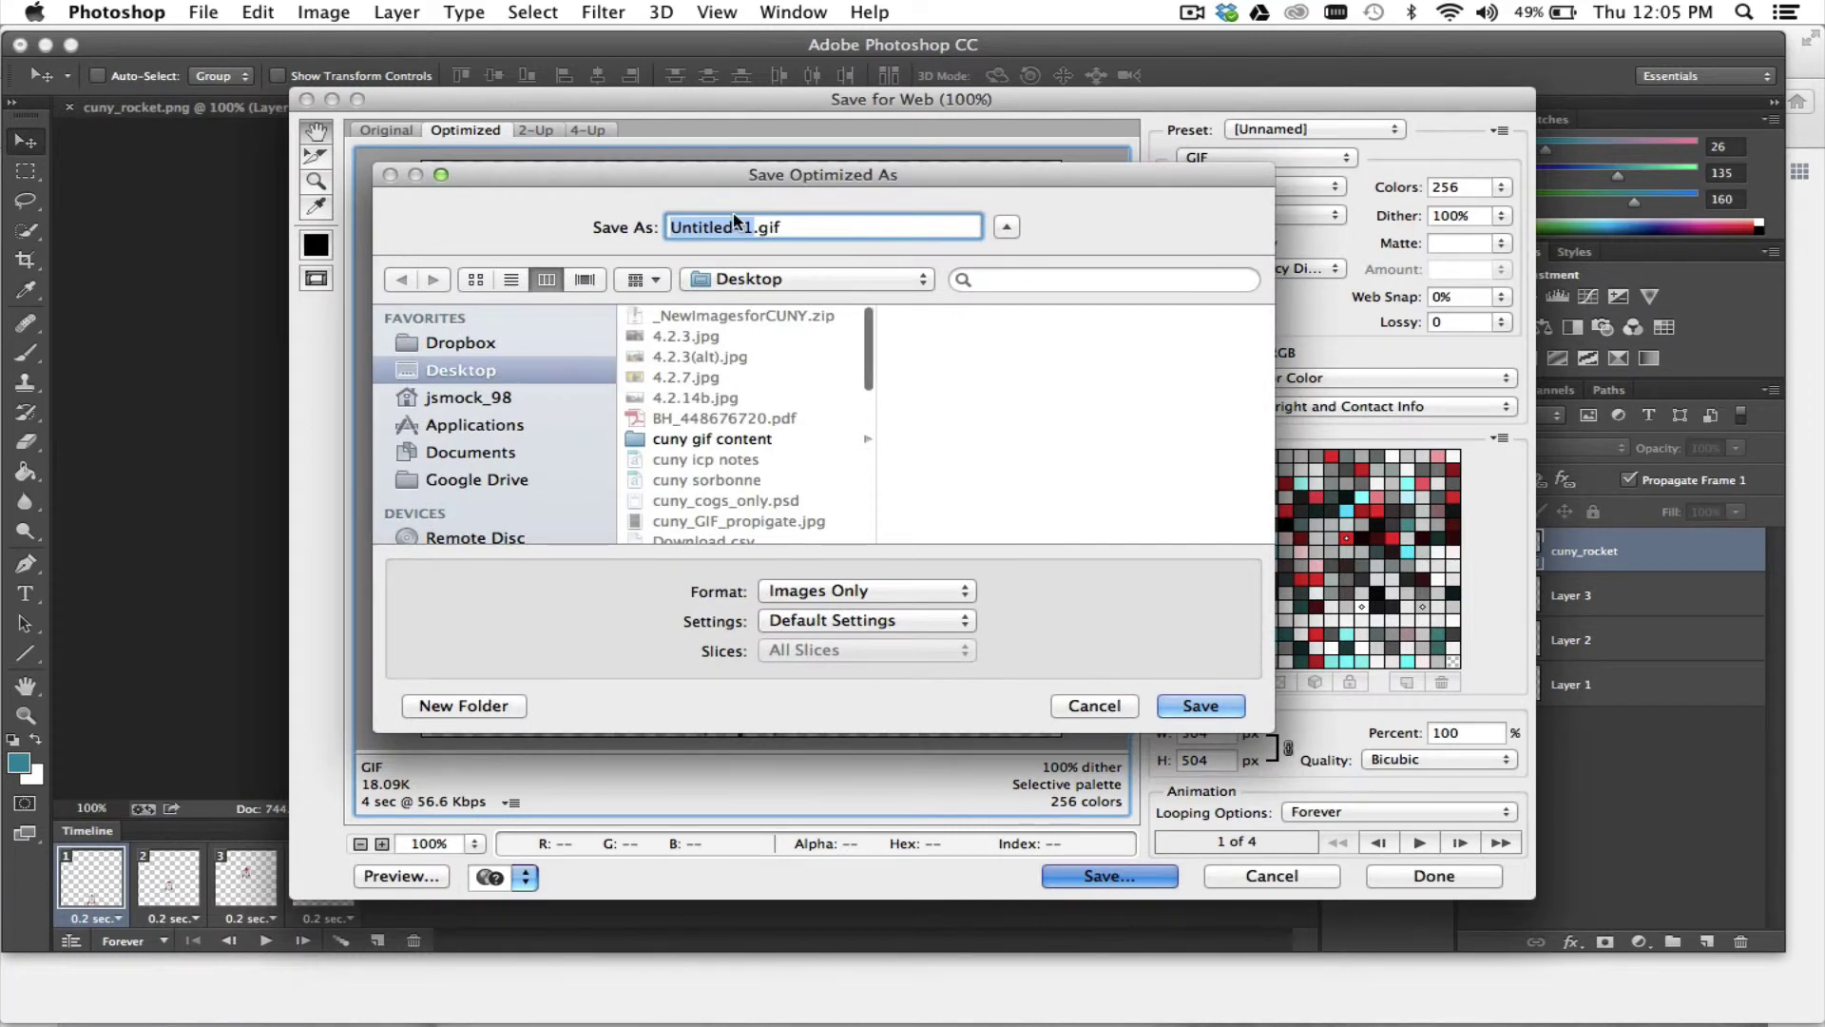
text(TES)
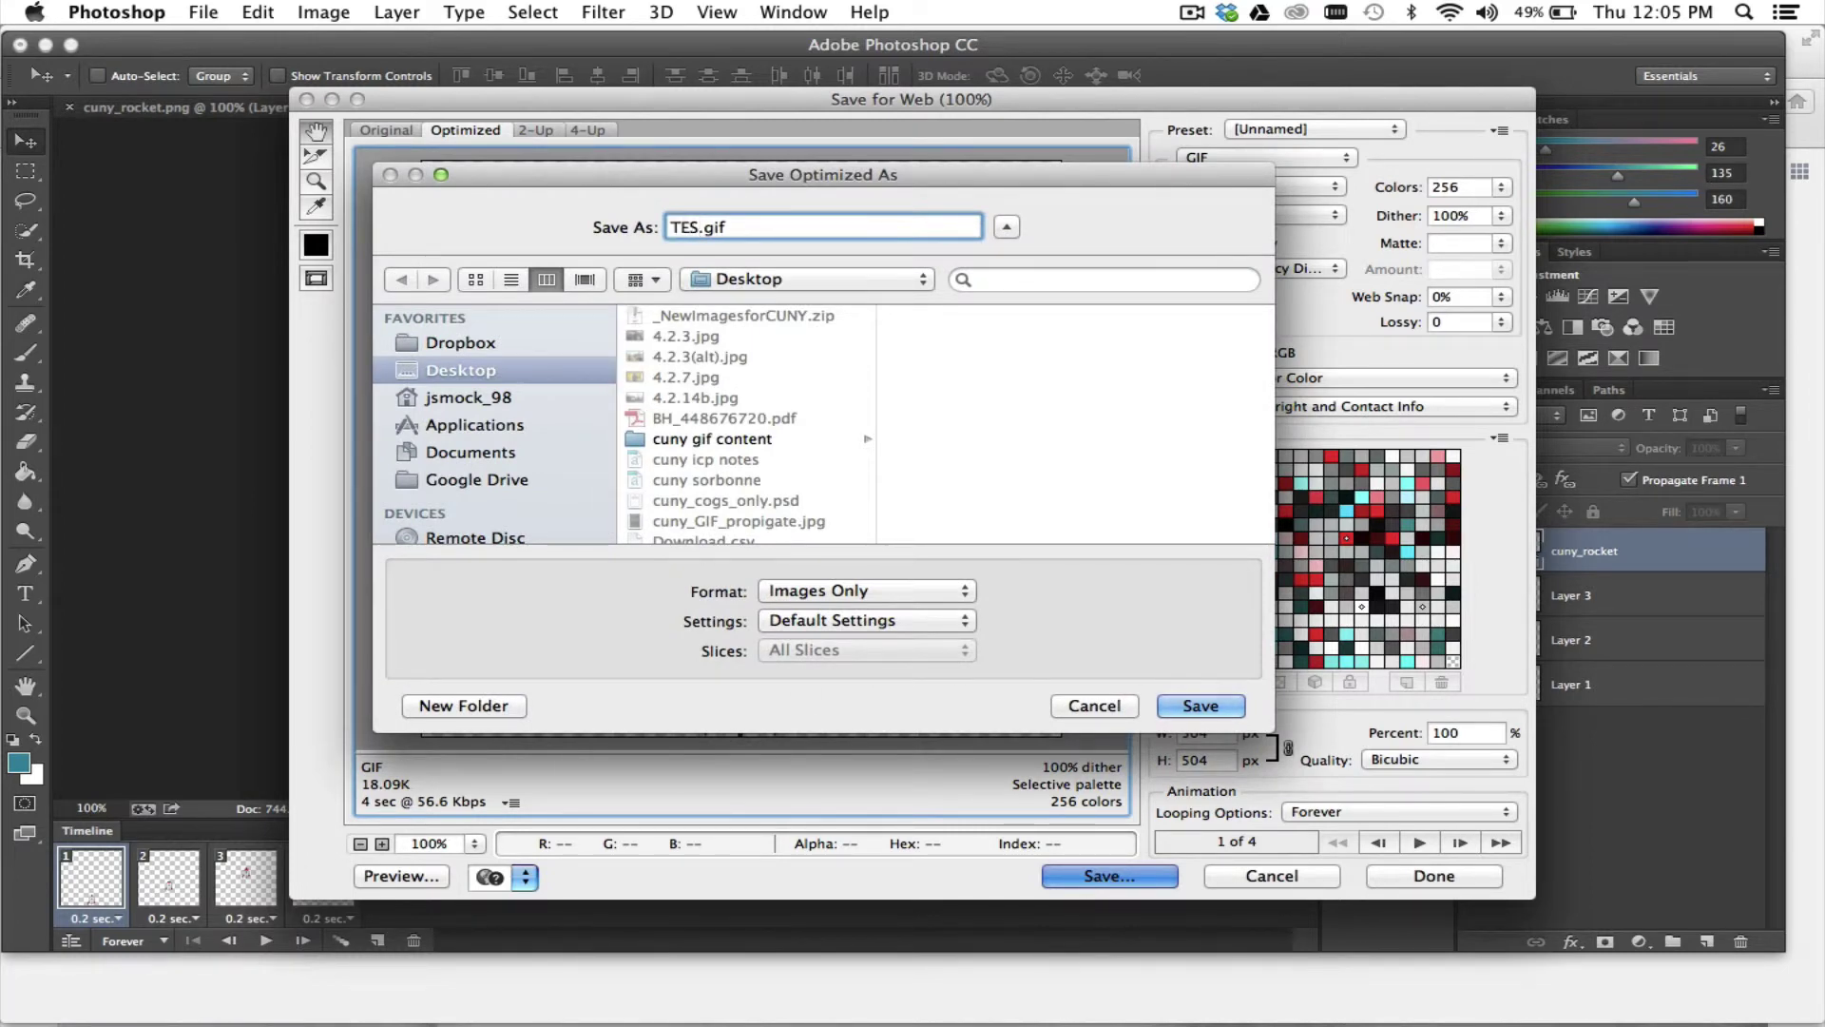
text(T)
click(1208, 708)
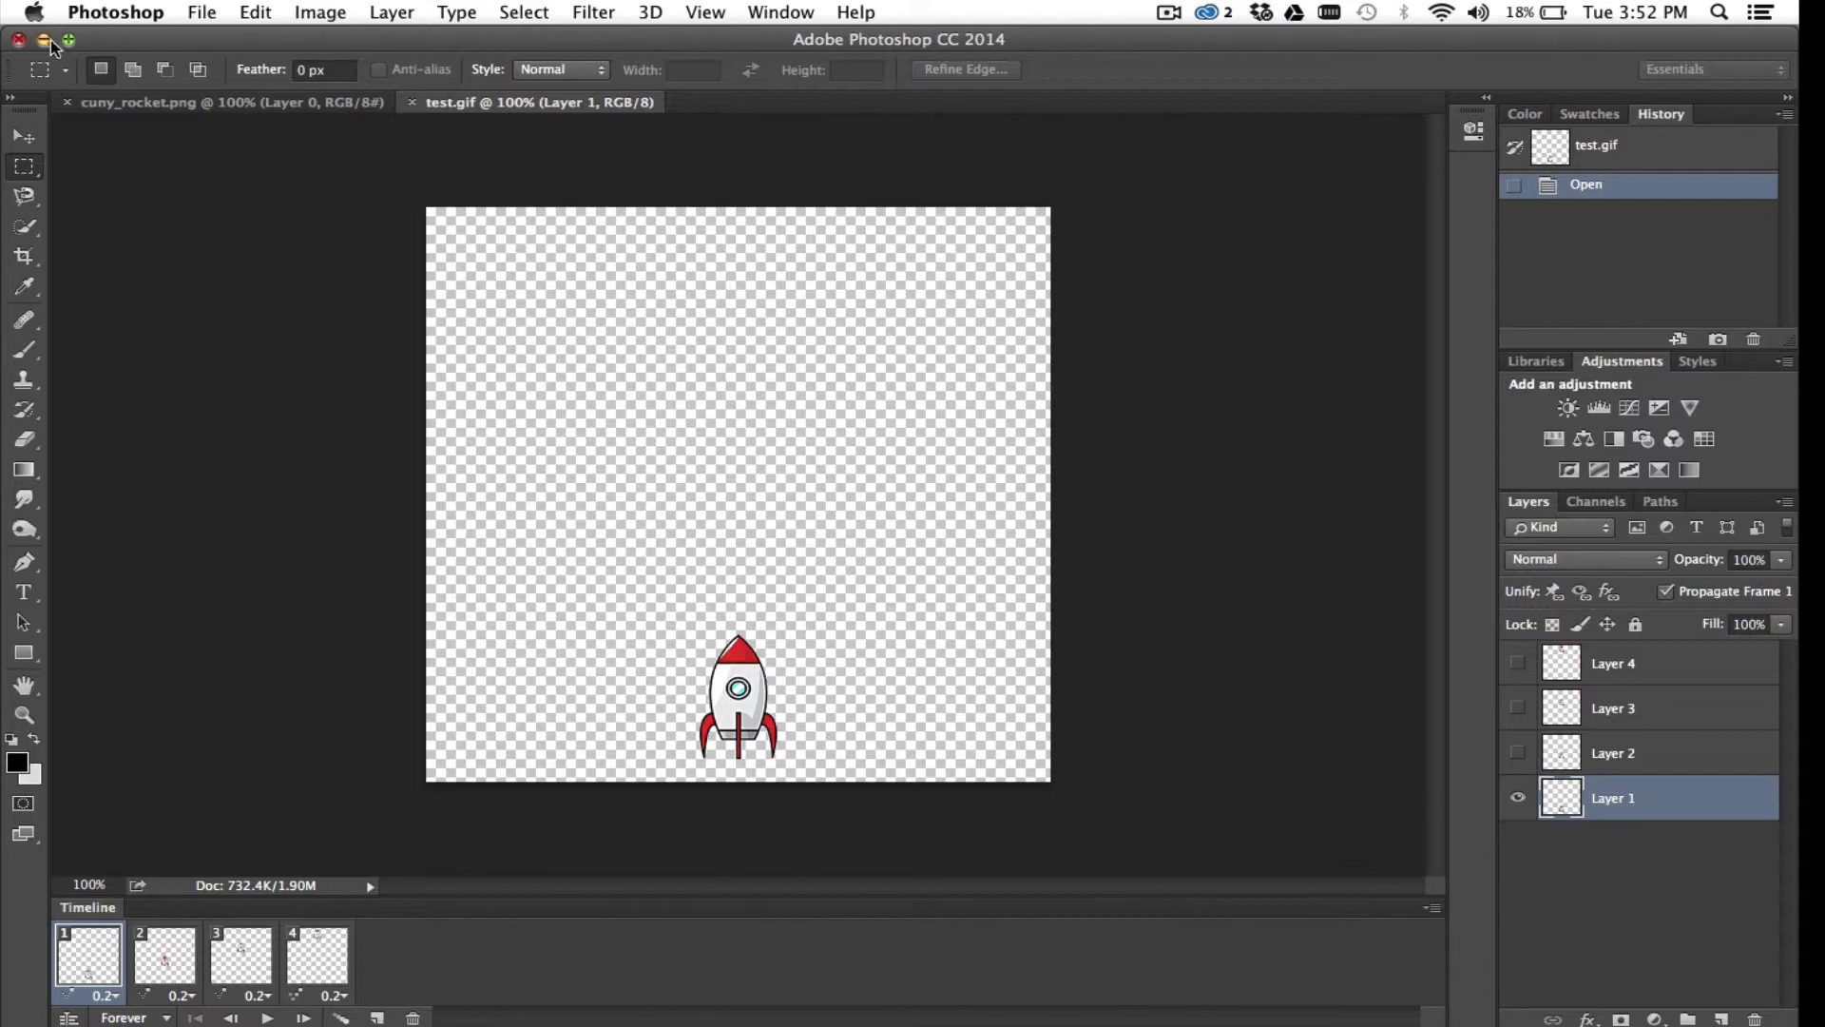
- Minimize Photoshop, open test.gif from the desktop in Firefox to check the animation, and close the browser window
click(43, 40)
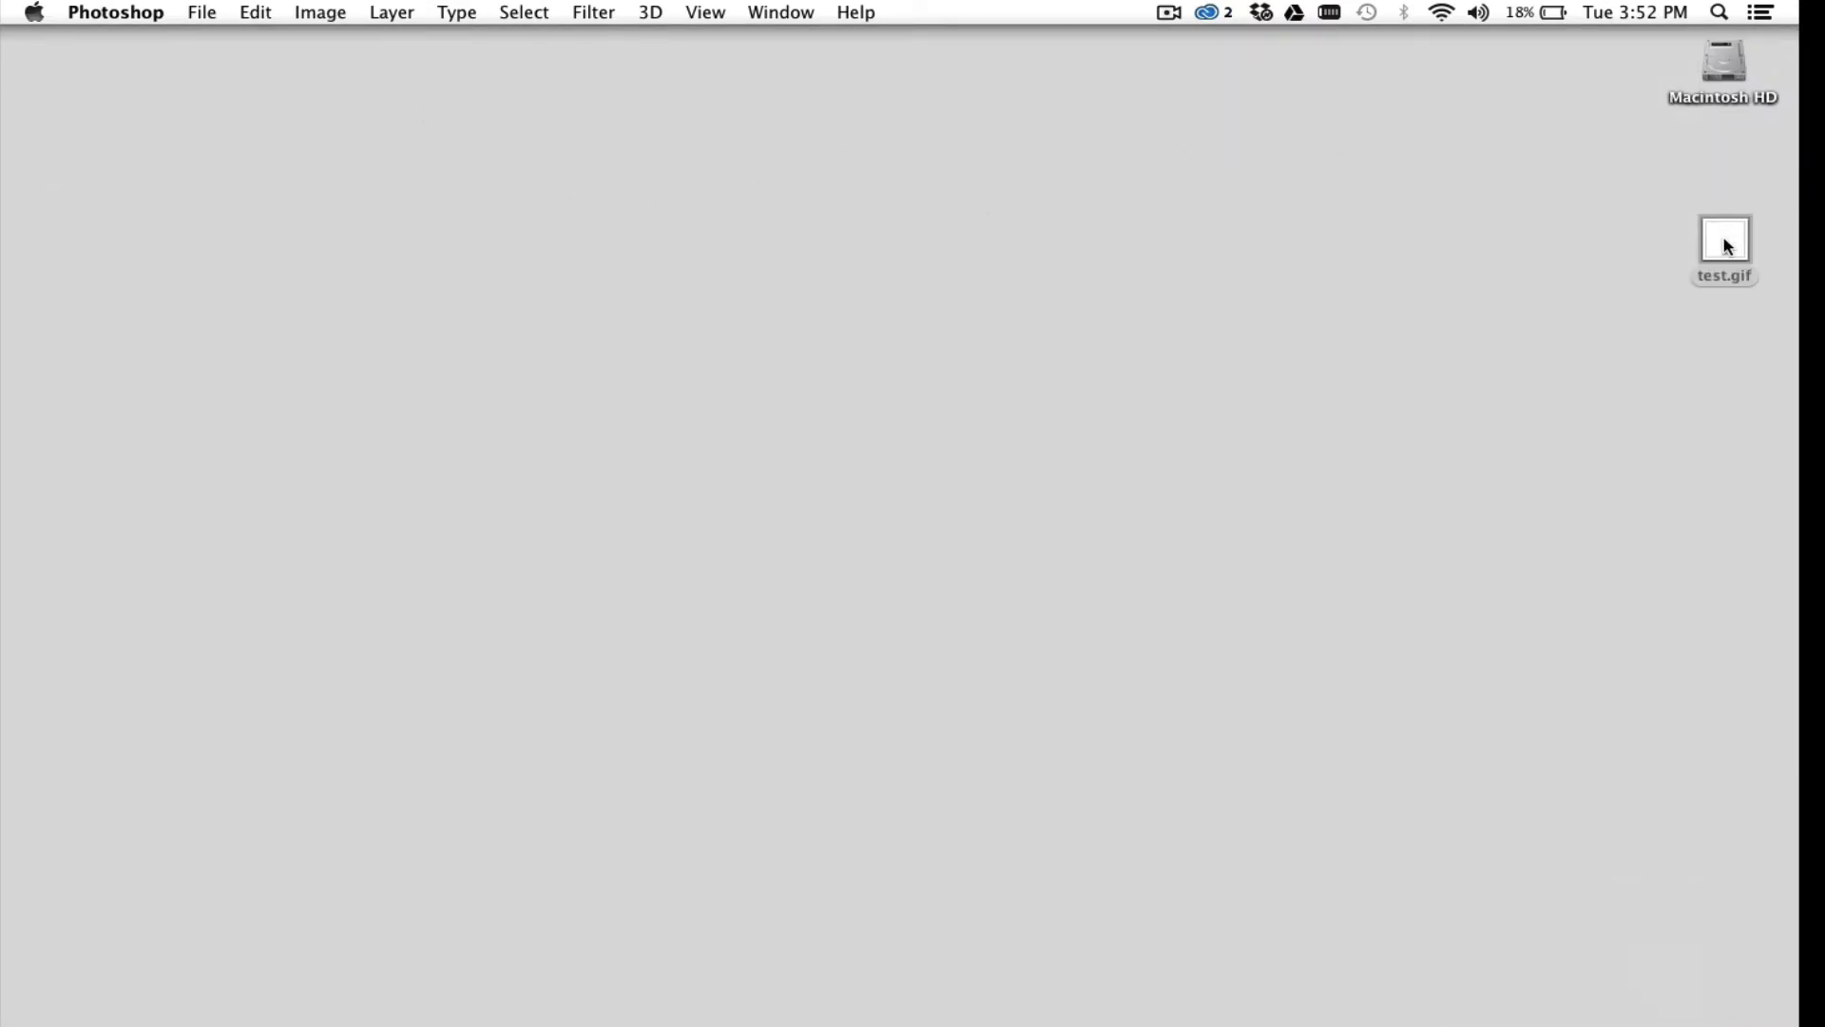
drag(1727, 246, 1176, 1022)
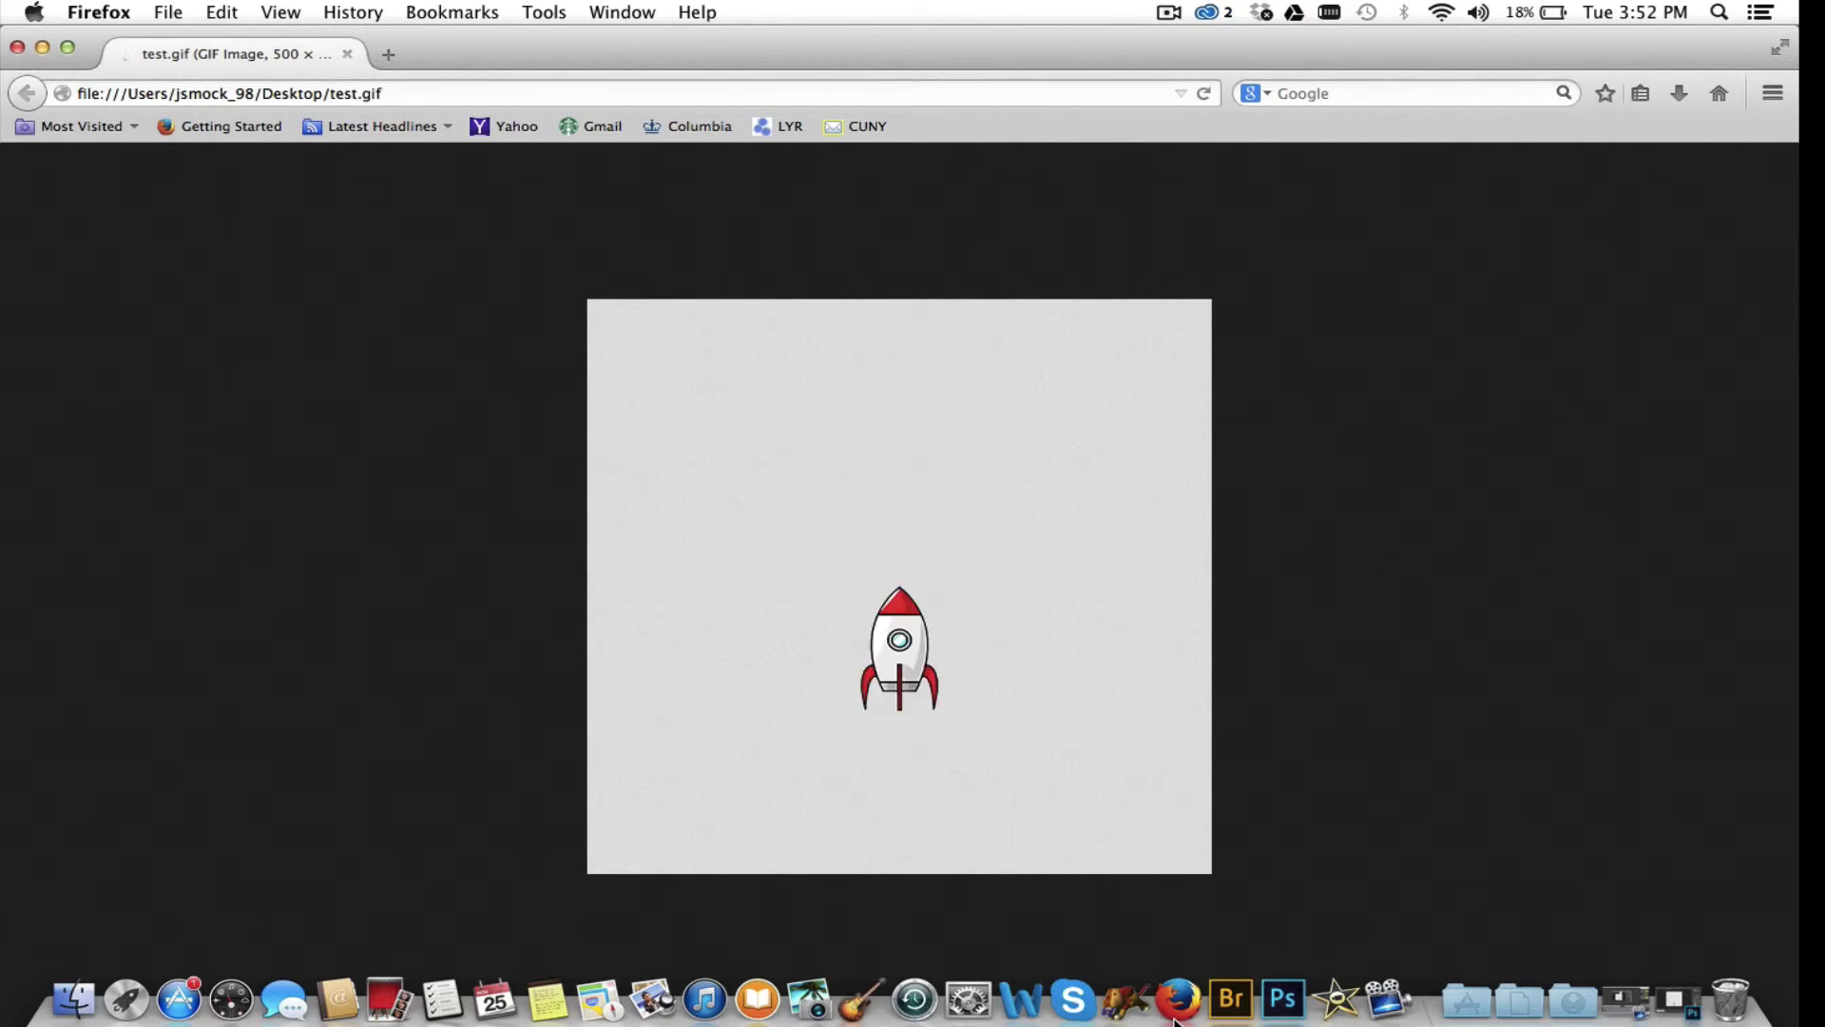
click(18, 48)
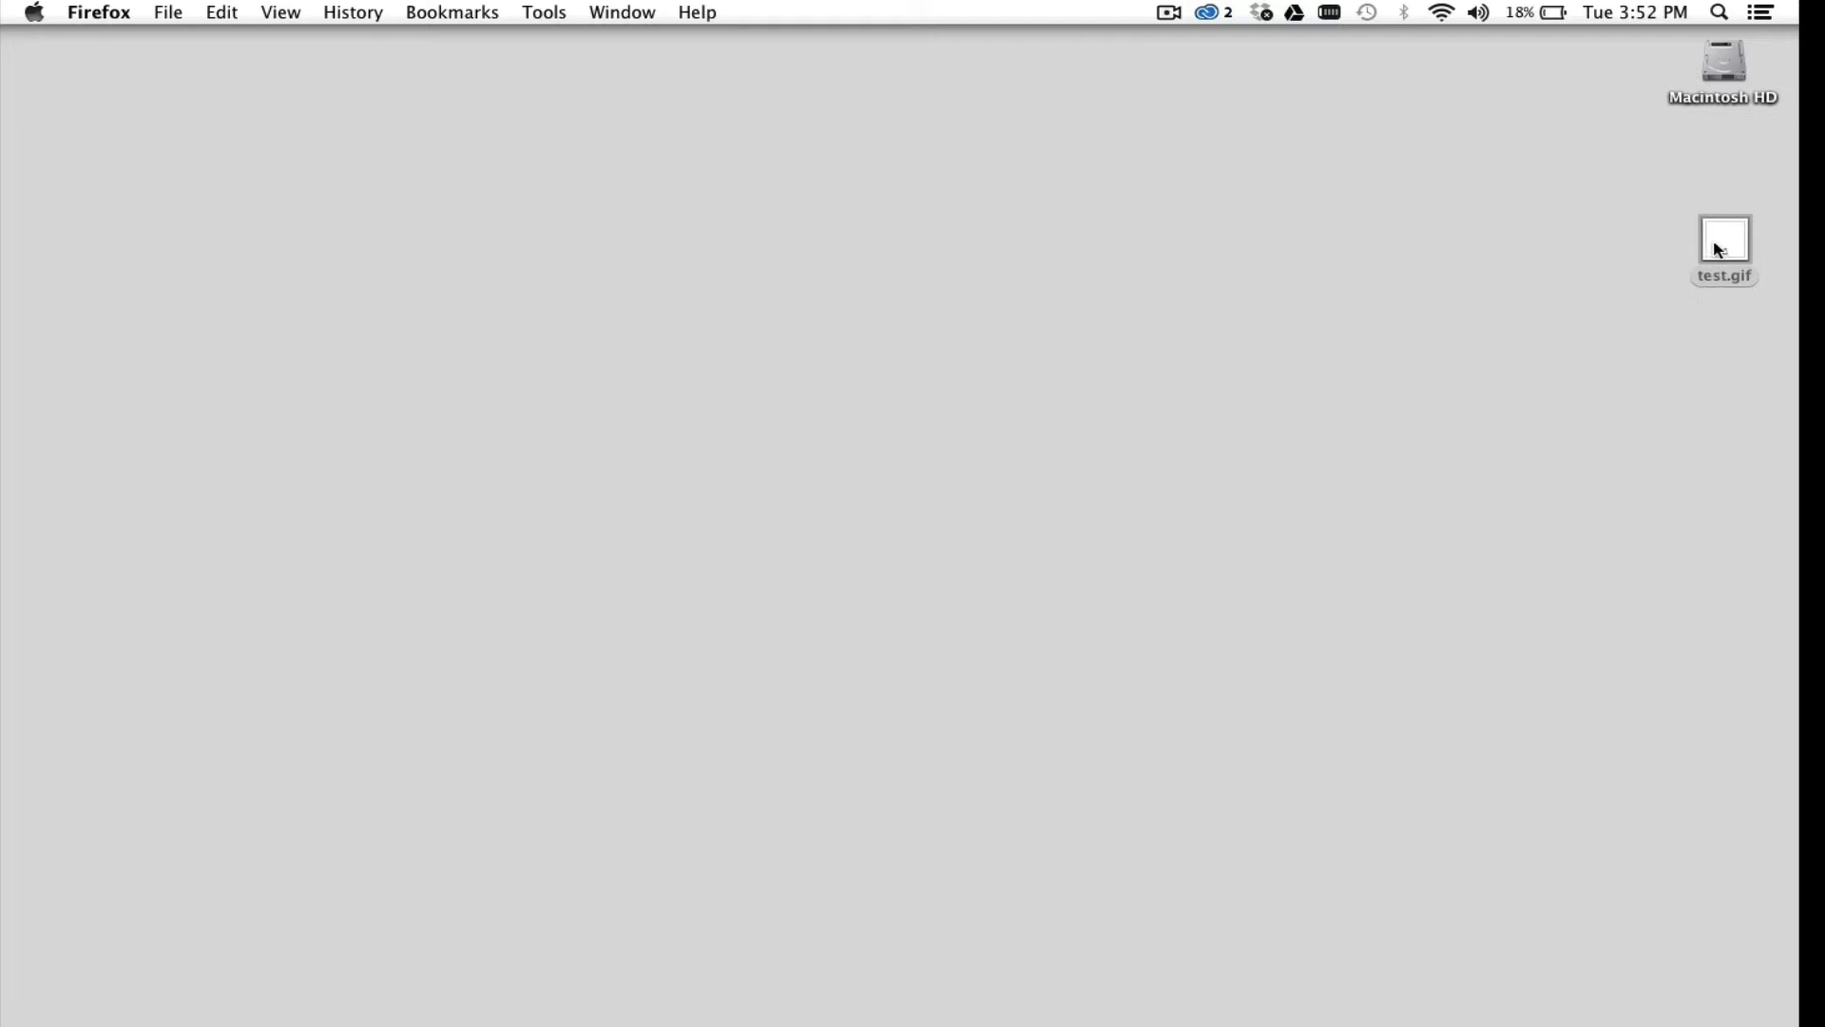
- Open test.gif from the desktop in Preview and step through its four frames twice
drag(1724, 233, 652, 999)
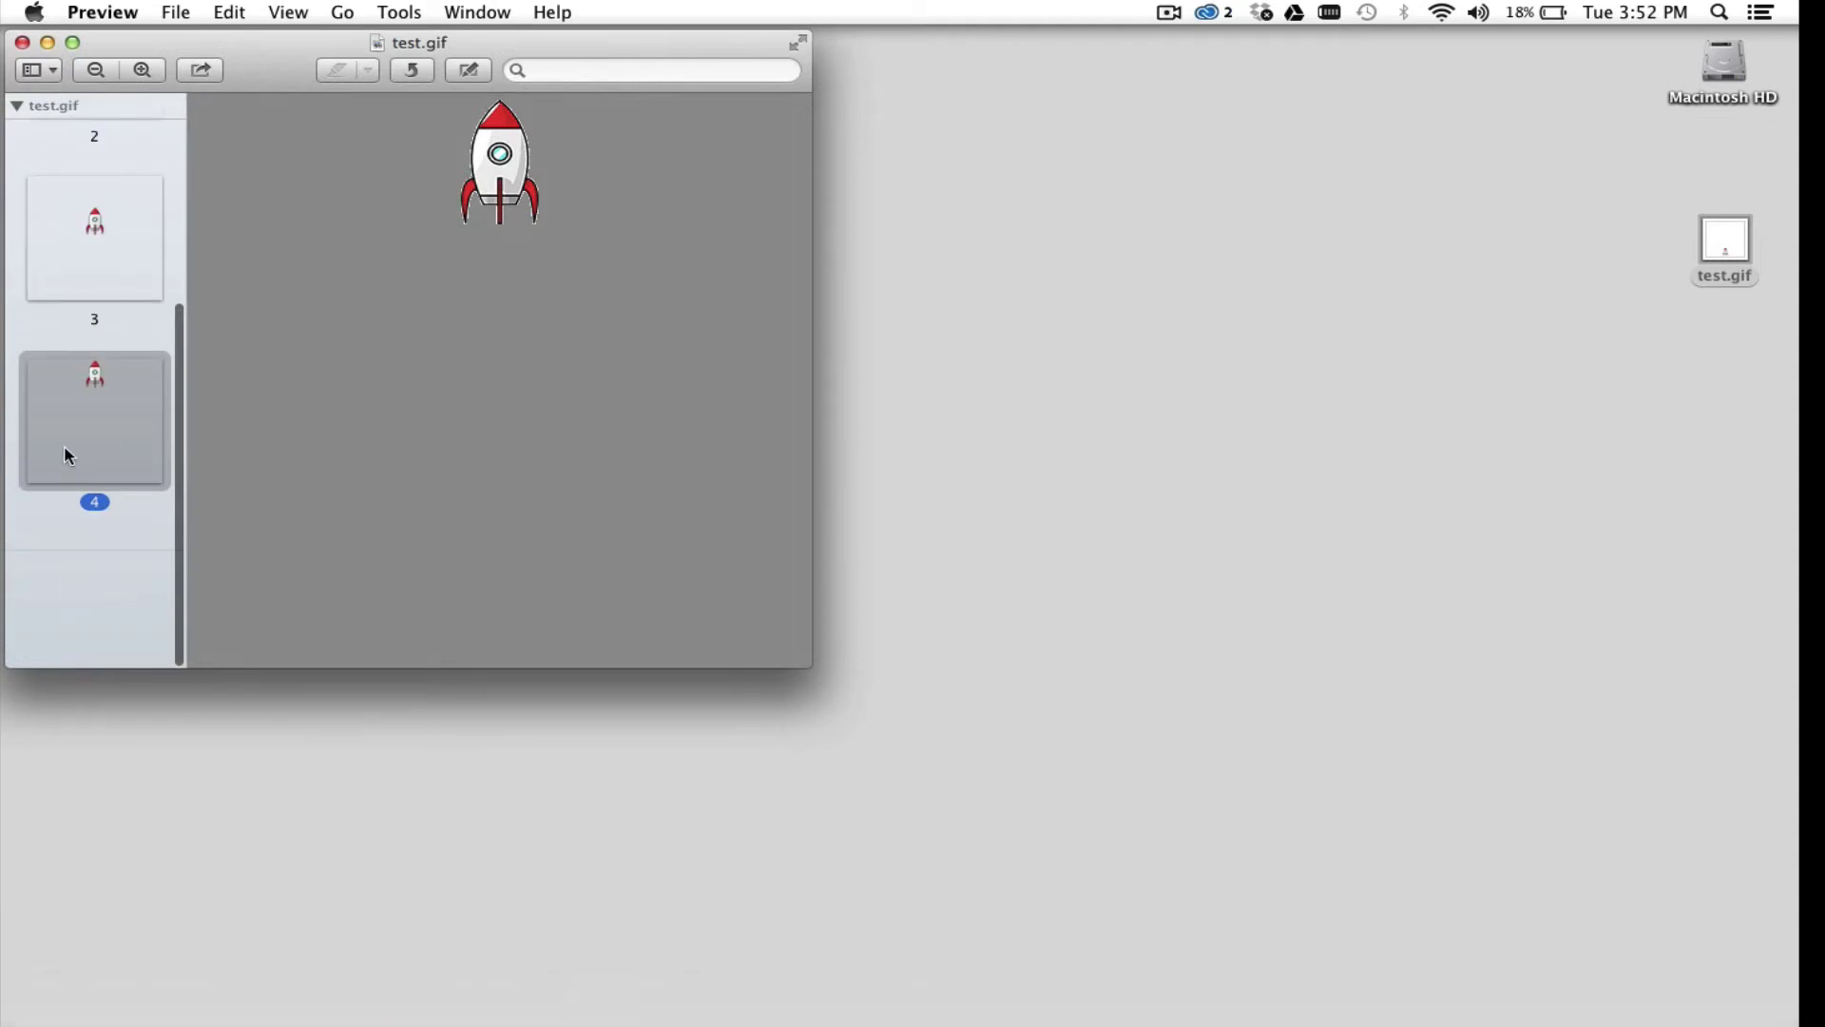
scroll(183, 428, up, 5)
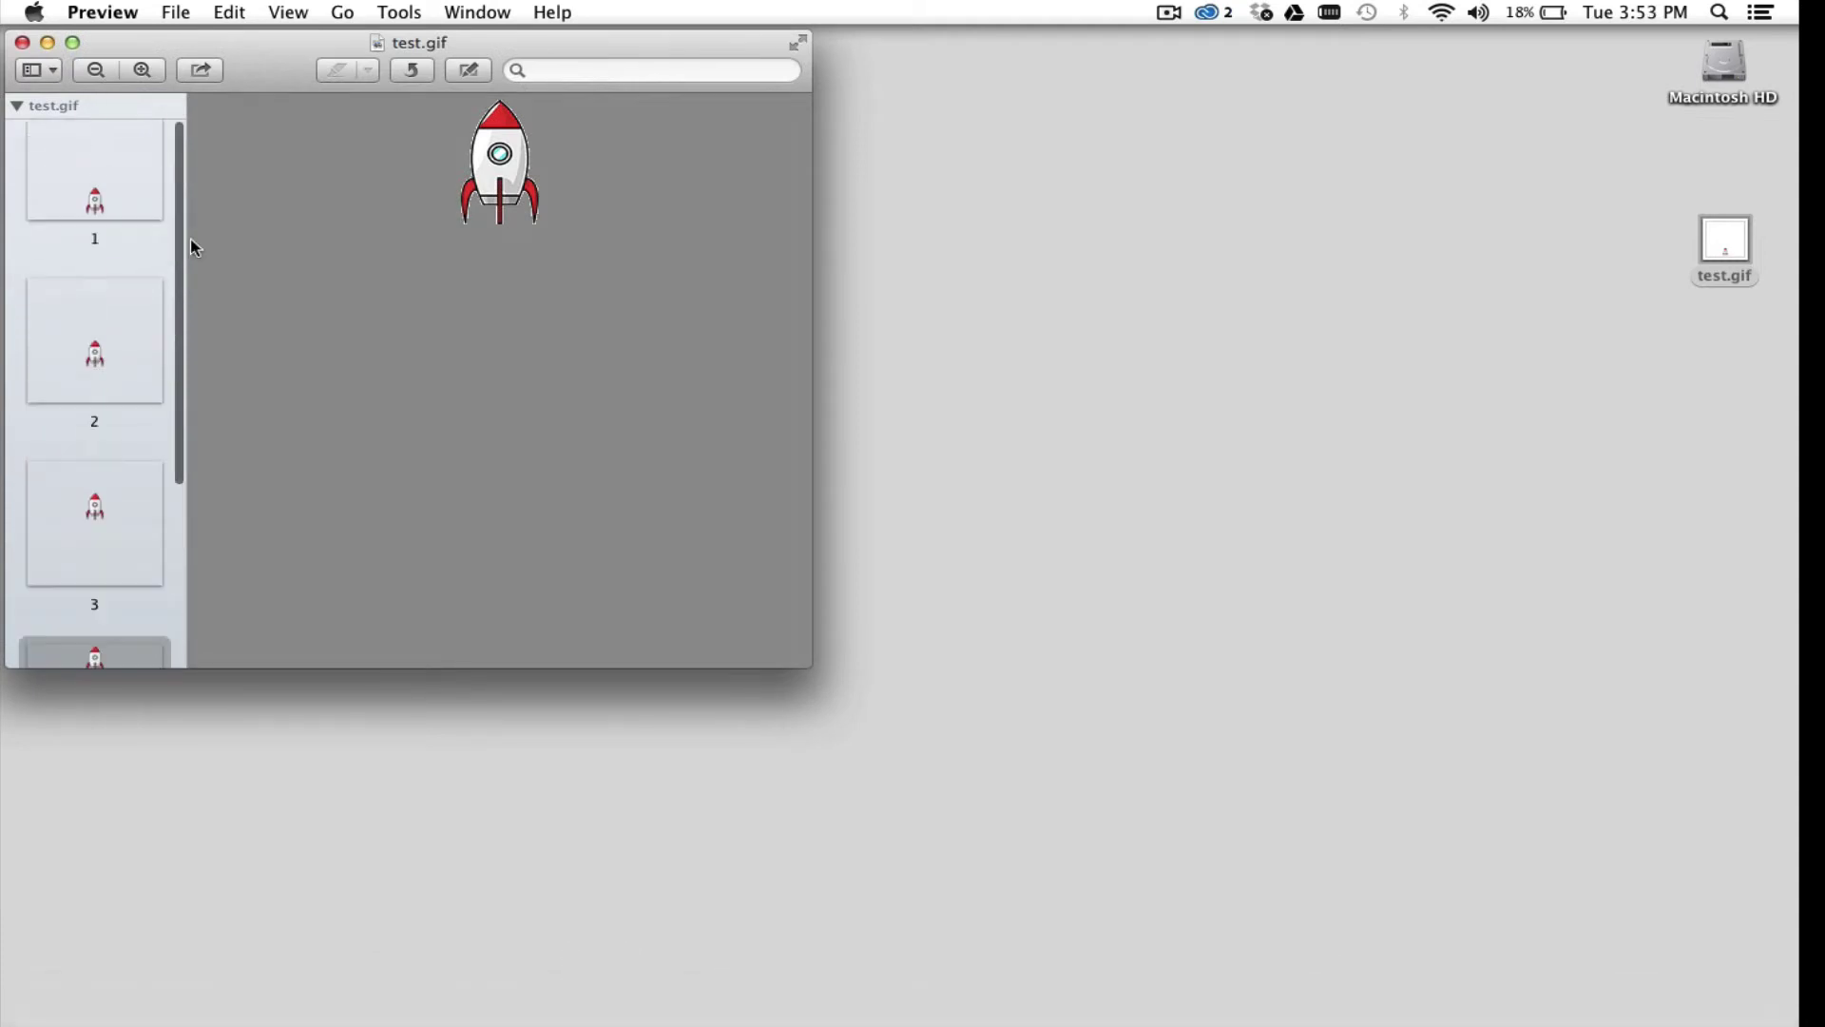
click(67, 171)
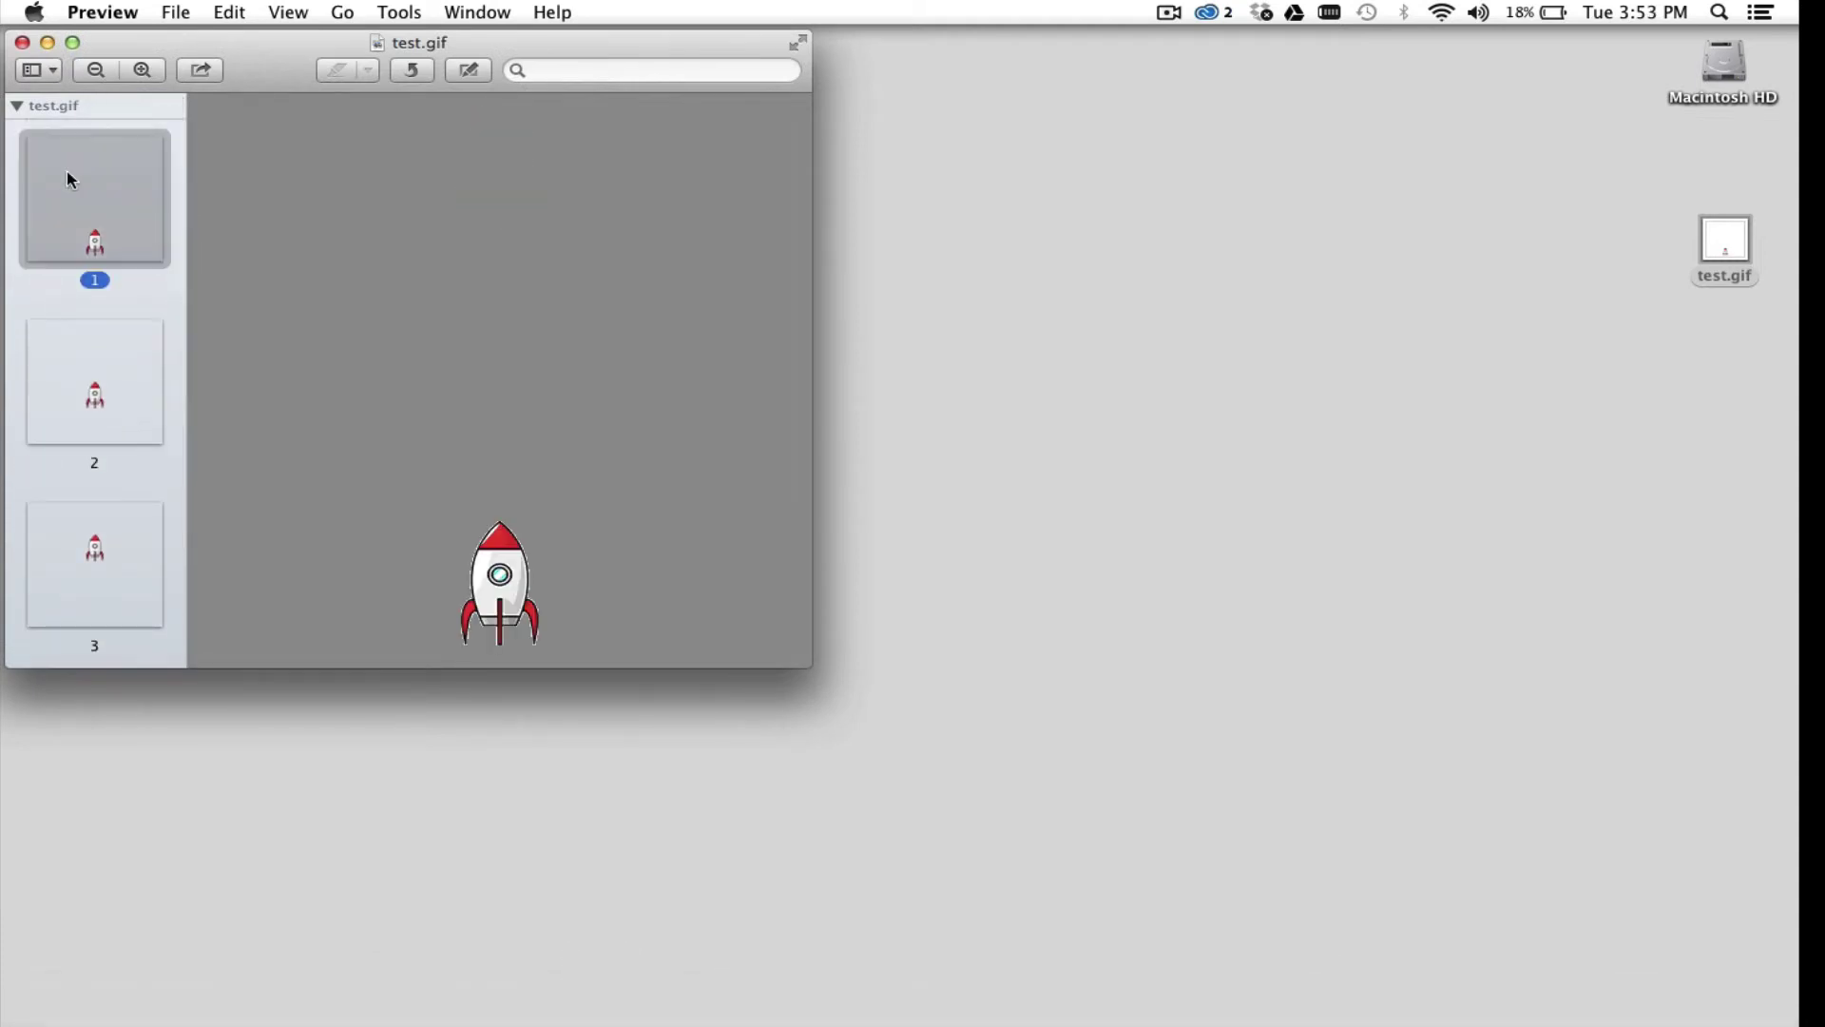
key(Down)
key(Down)
key(Down)
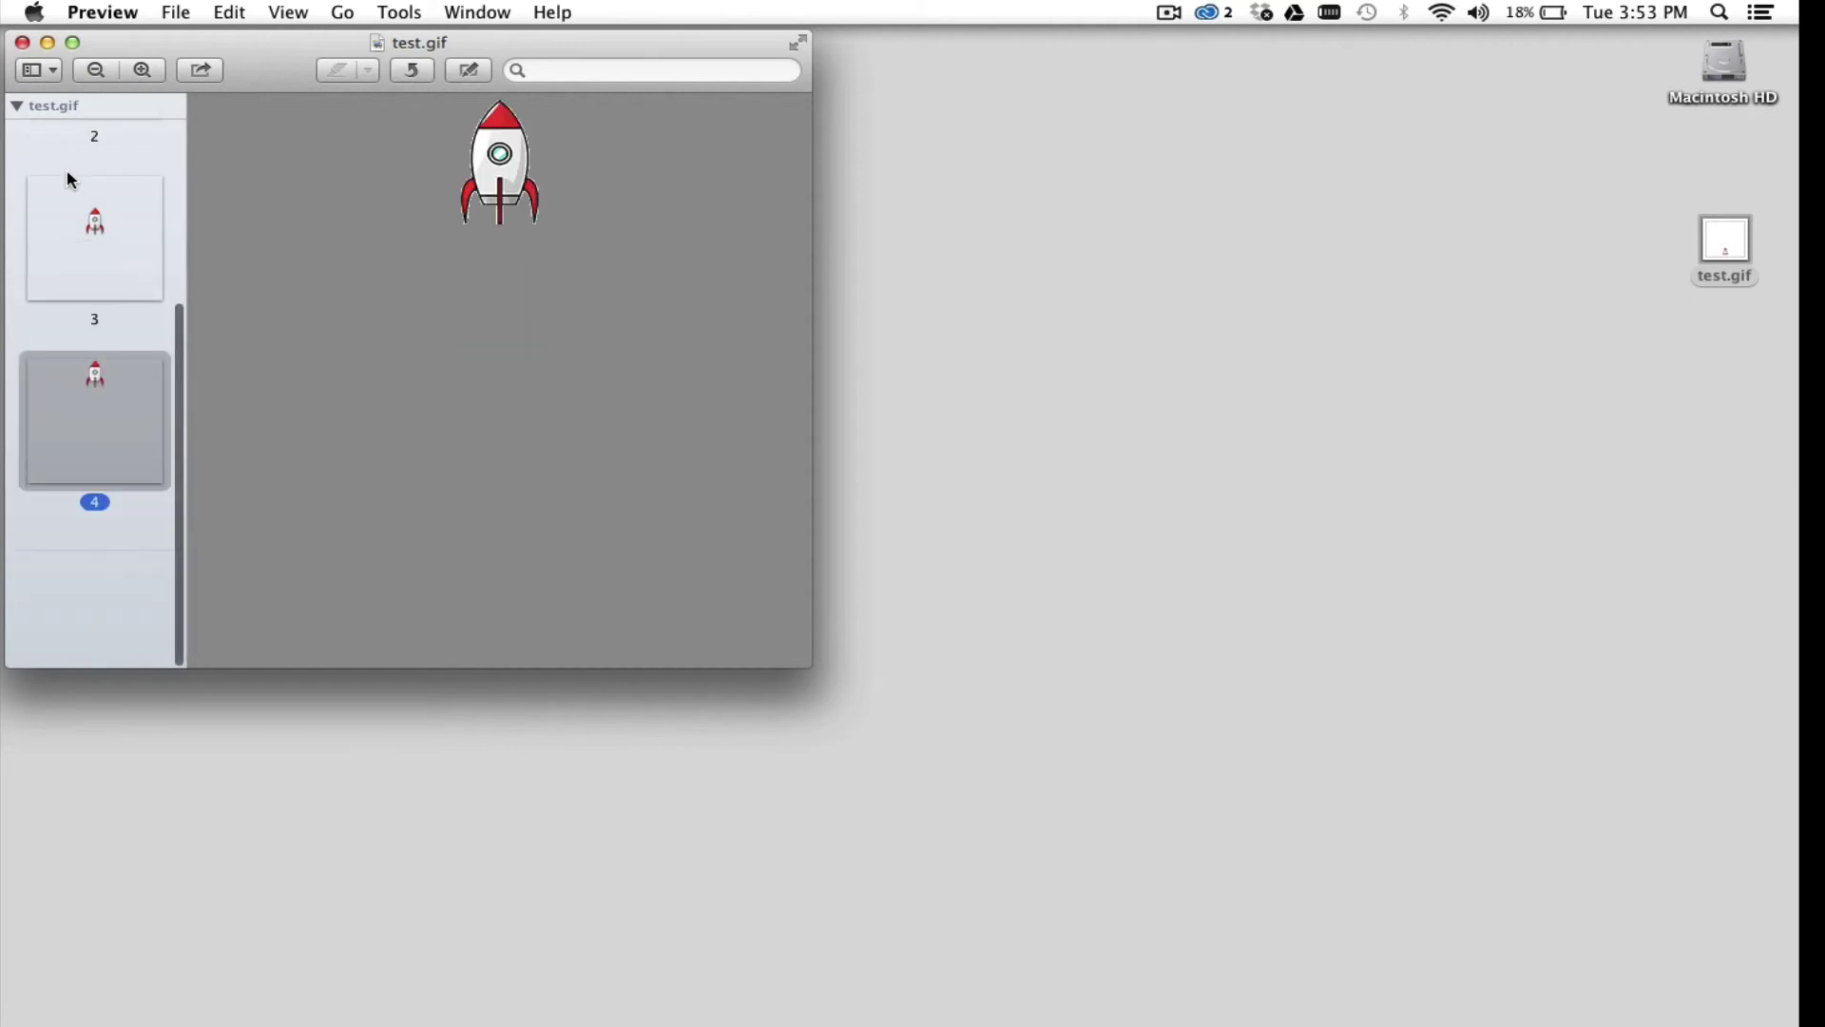
scroll(62, 446, up, 5)
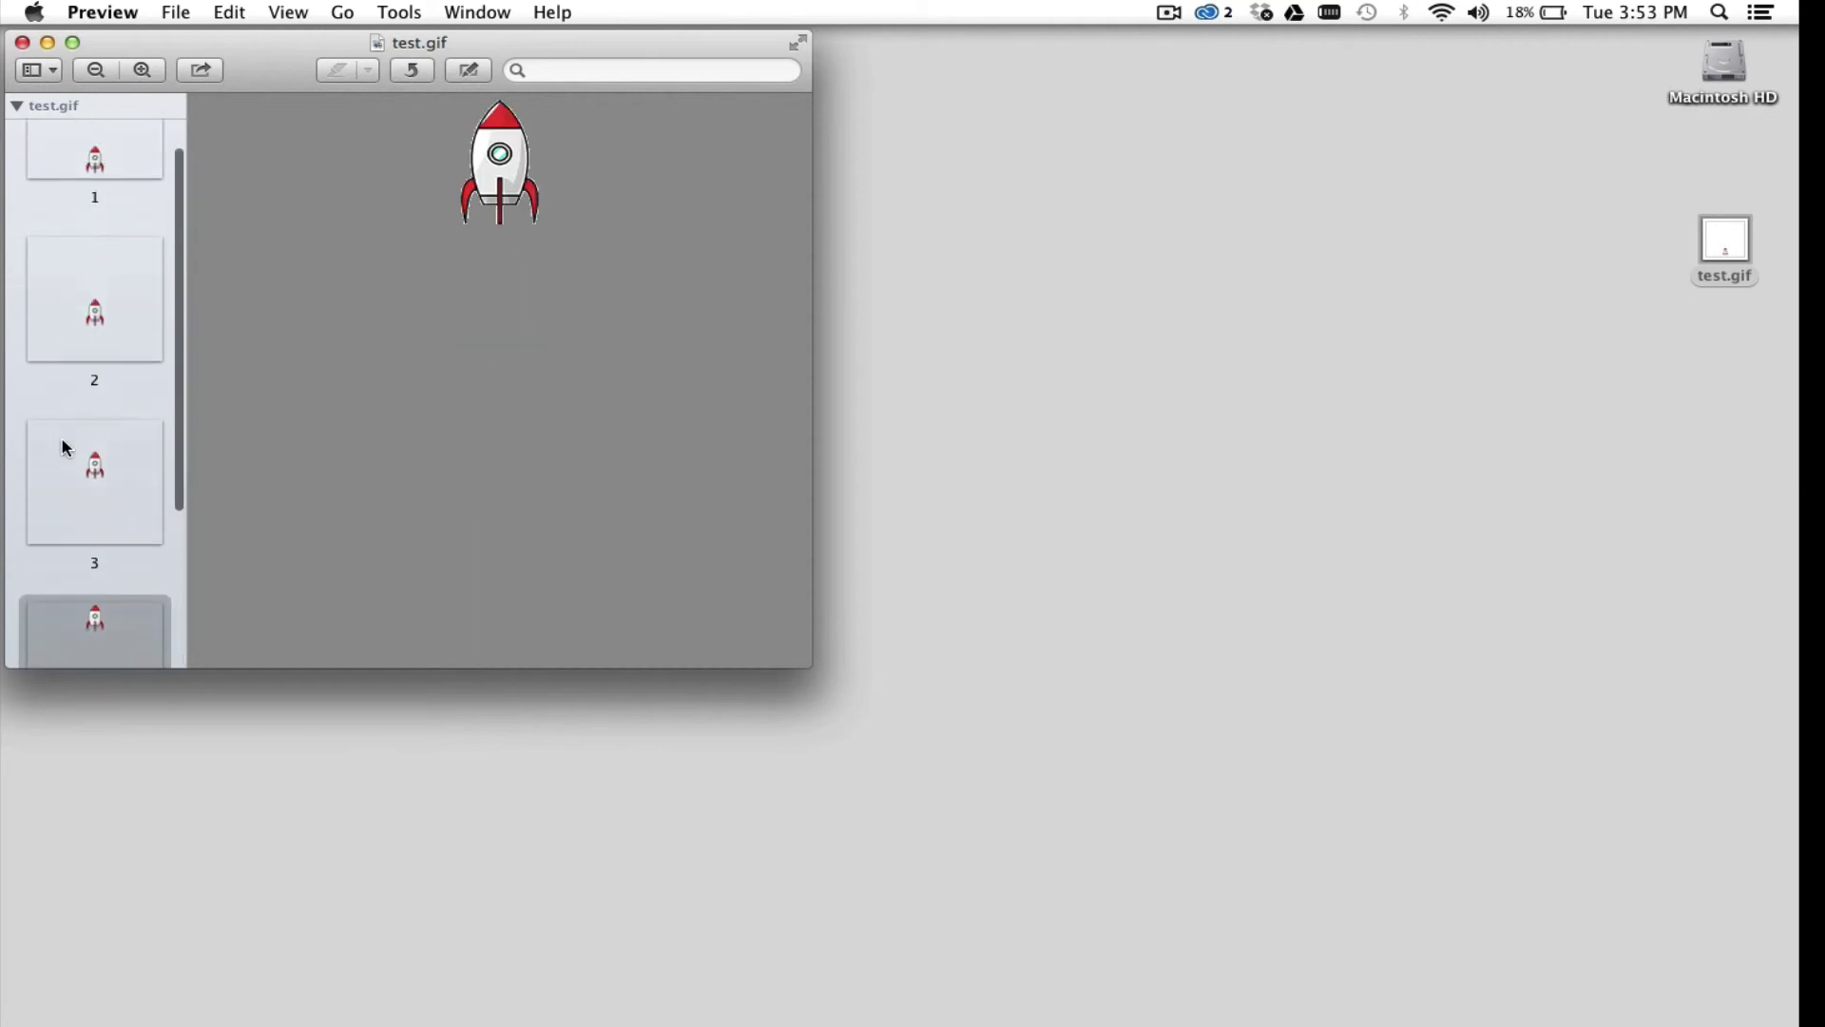
click(71, 244)
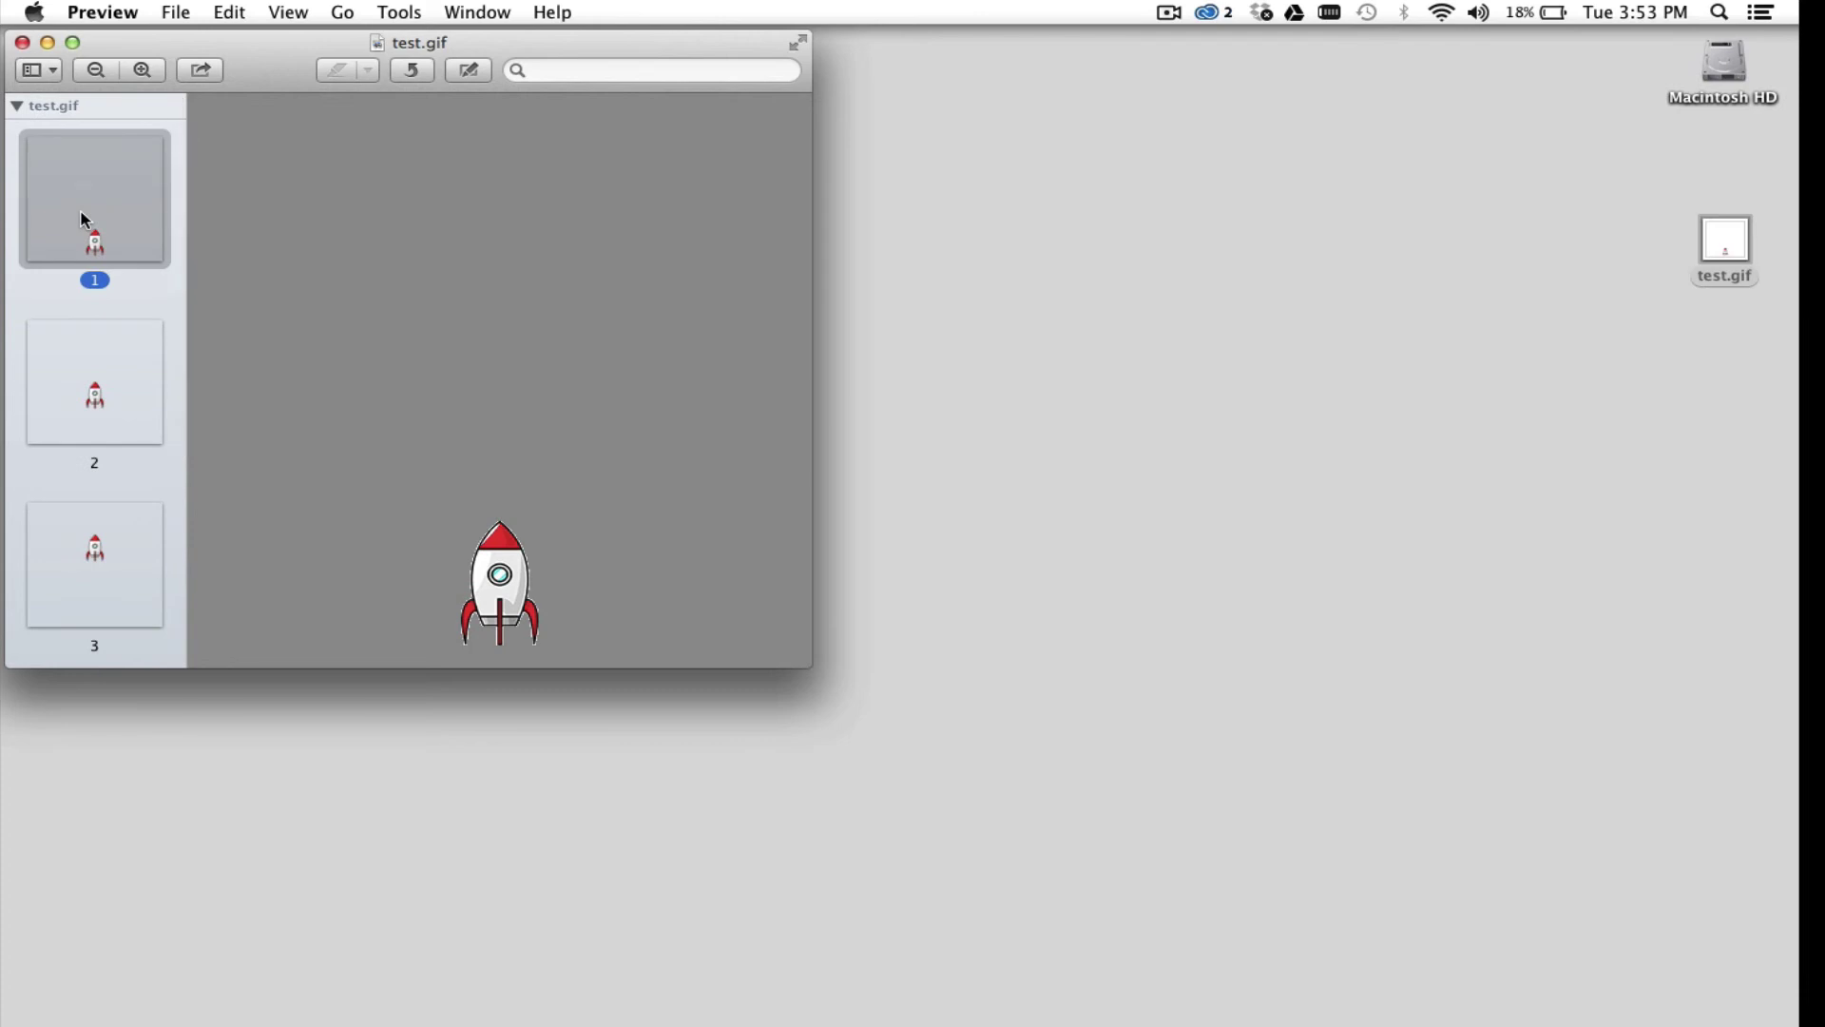
key(Down)
key(Down)
key(Down)
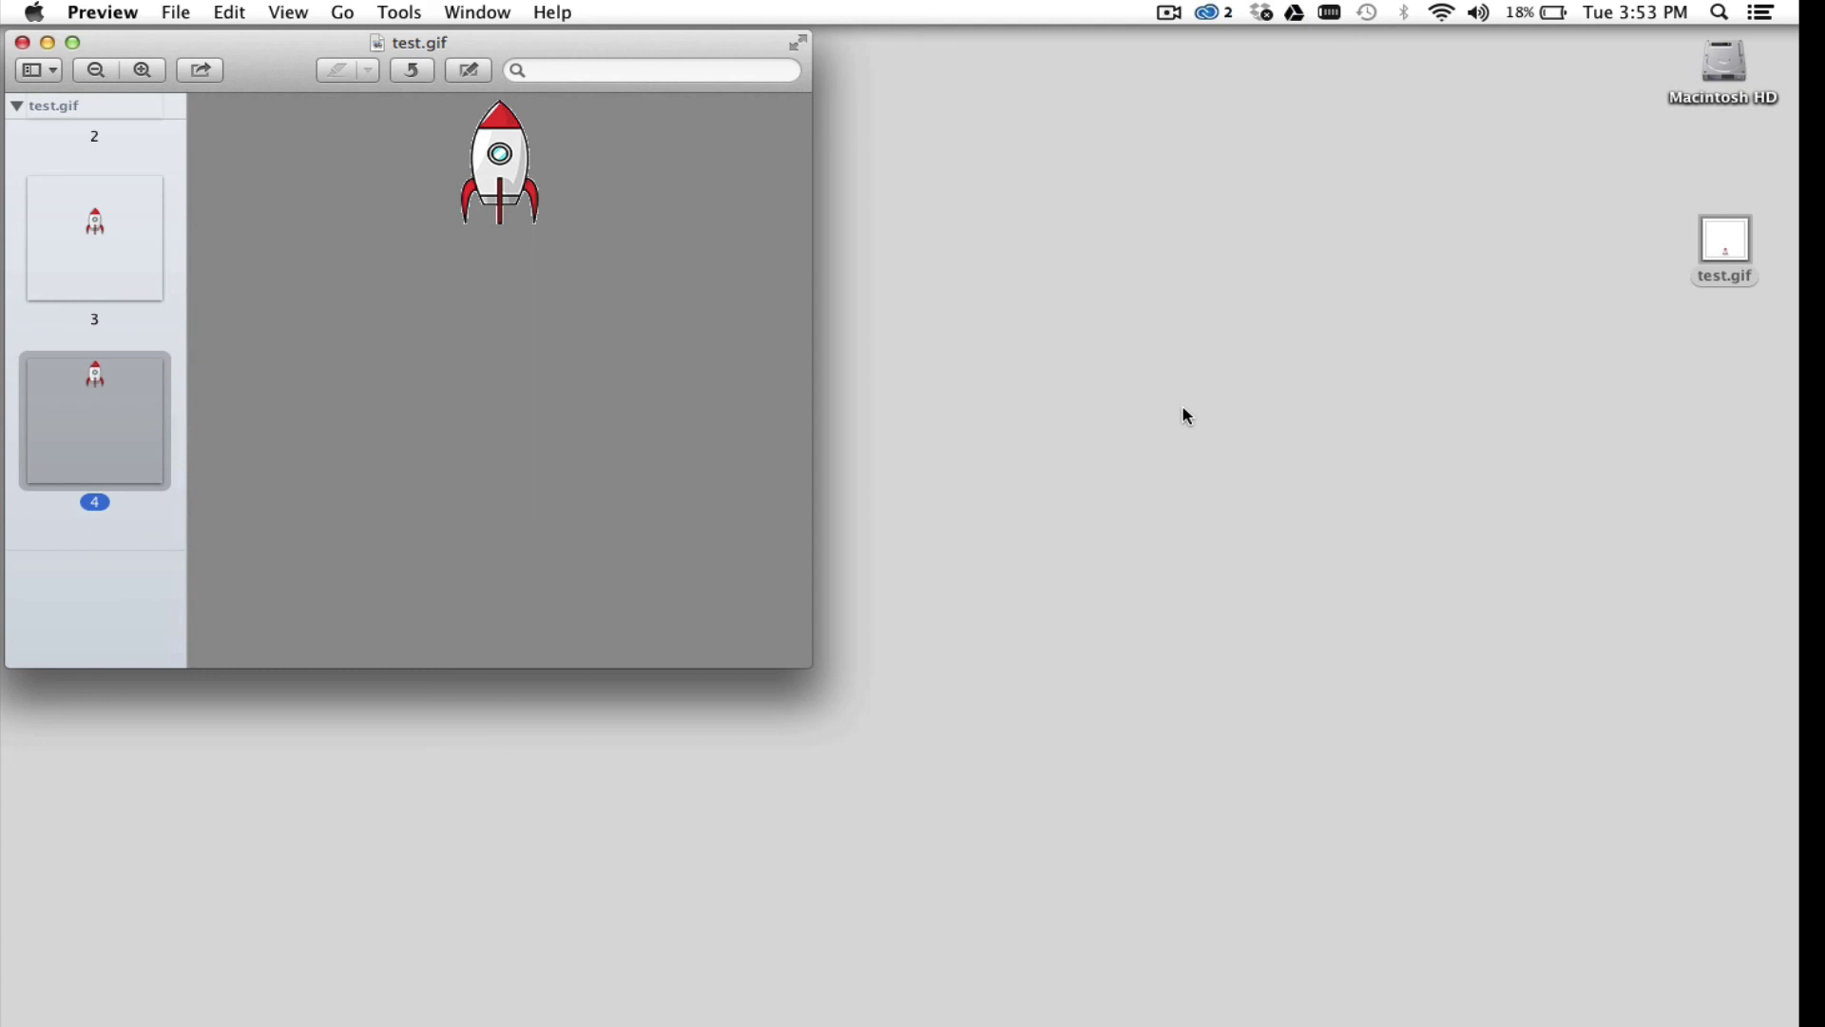
click(1169, 14)
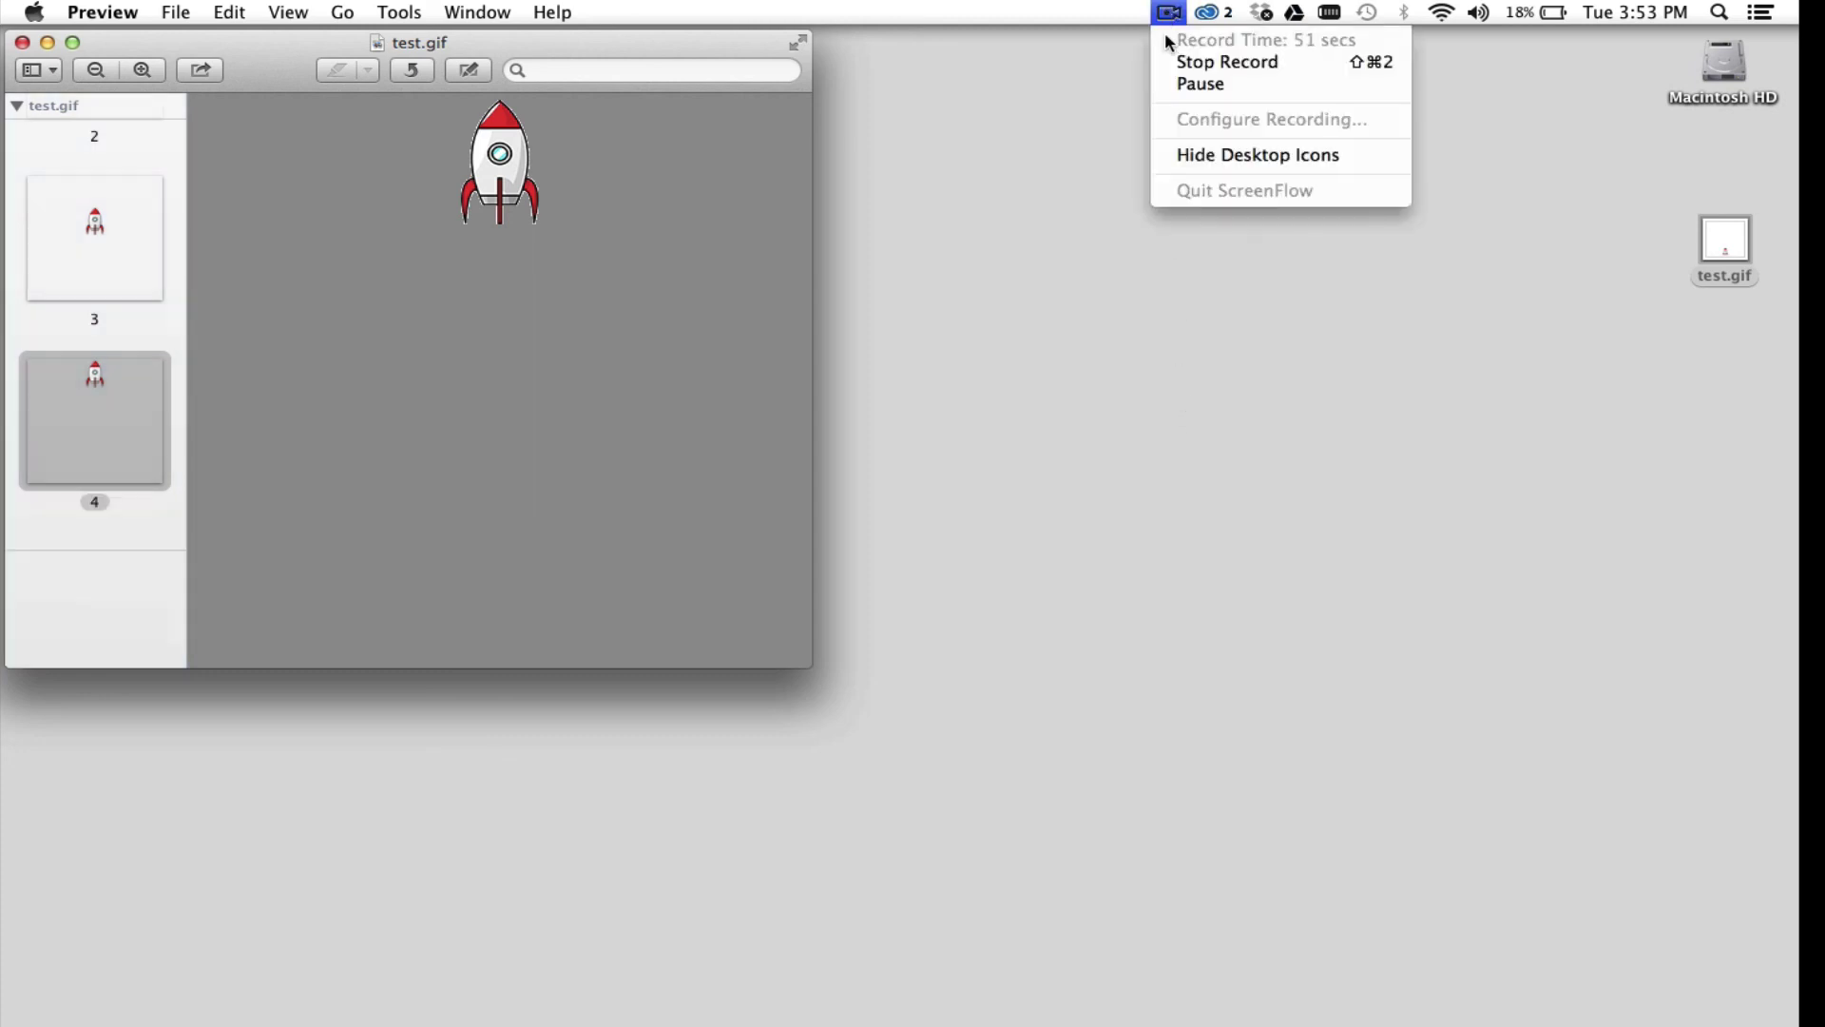
click(1169, 63)
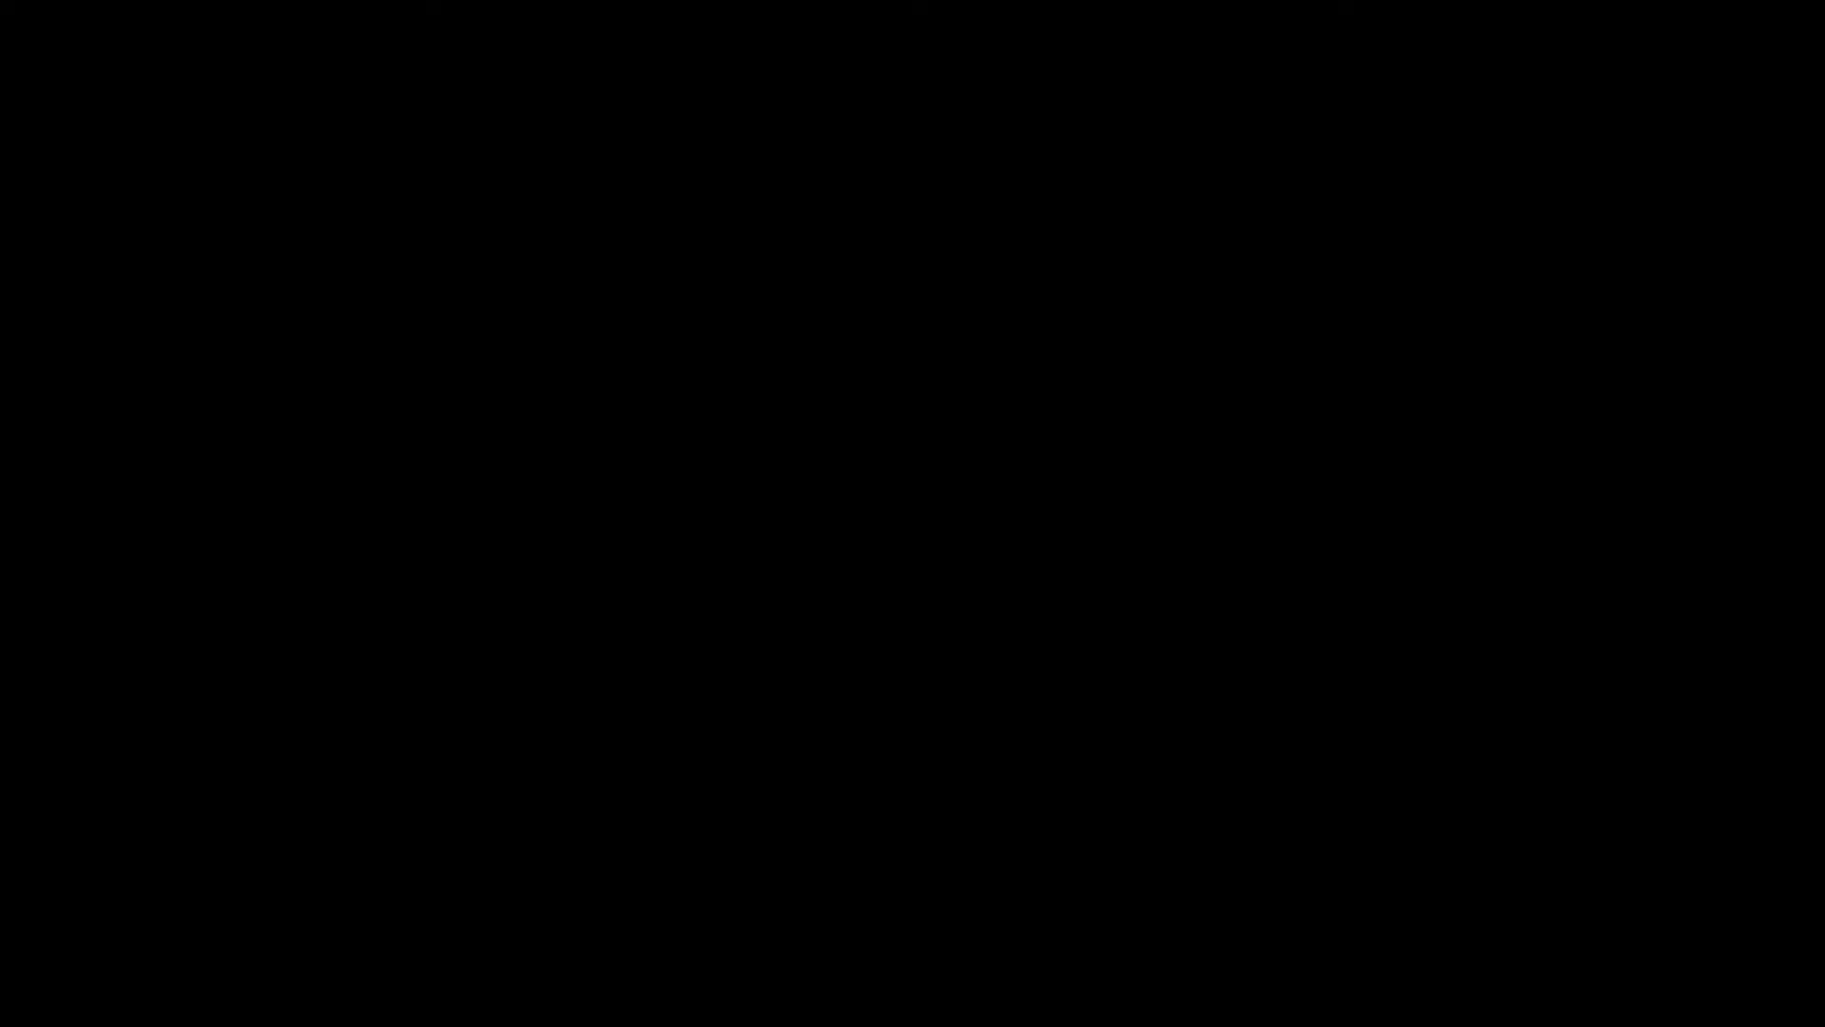